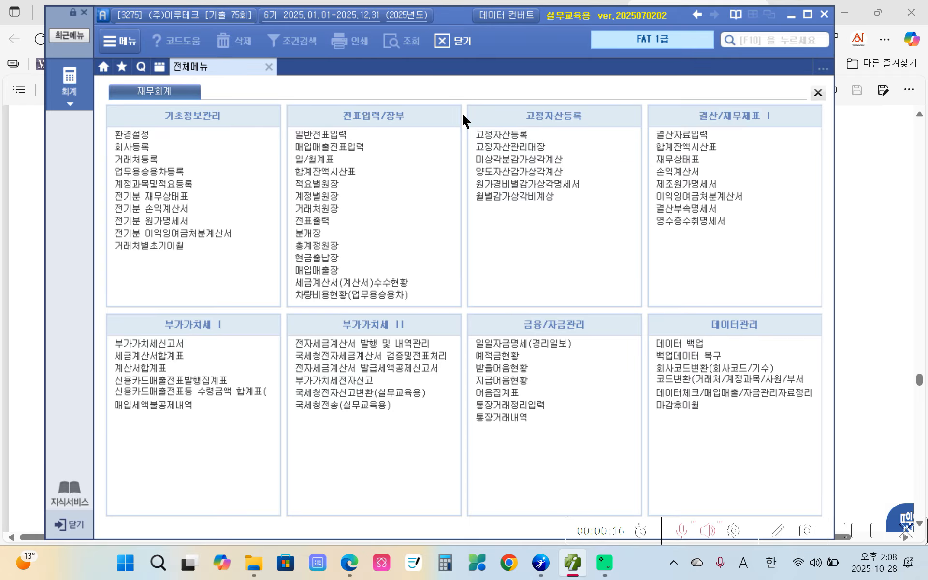
# Step: Check exam problem 3, open 매입매출전표입력, load September 7 and show the journal entry of the 음료 card purchase
pyautogui.click(876, 132)
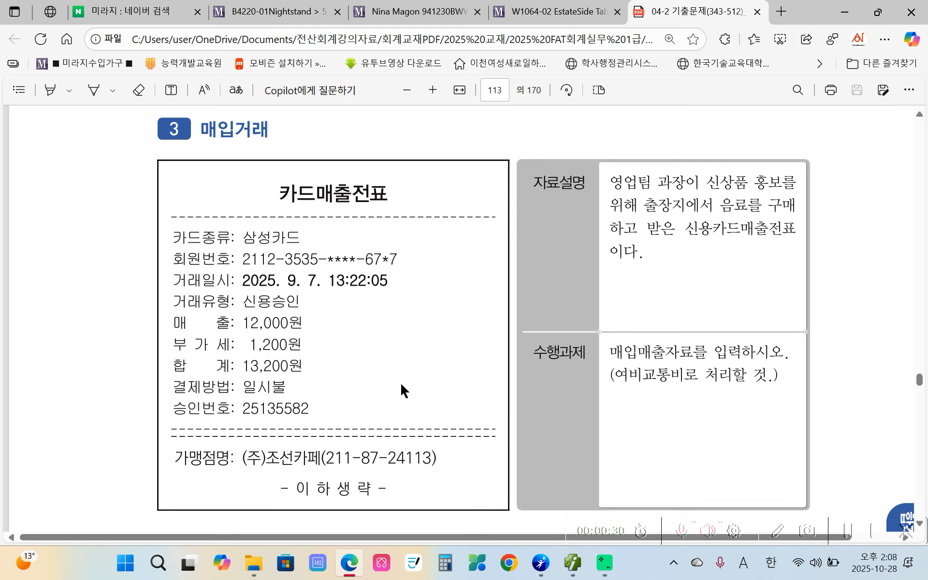
pyautogui.click(572, 562)
pyautogui.click(315, 147)
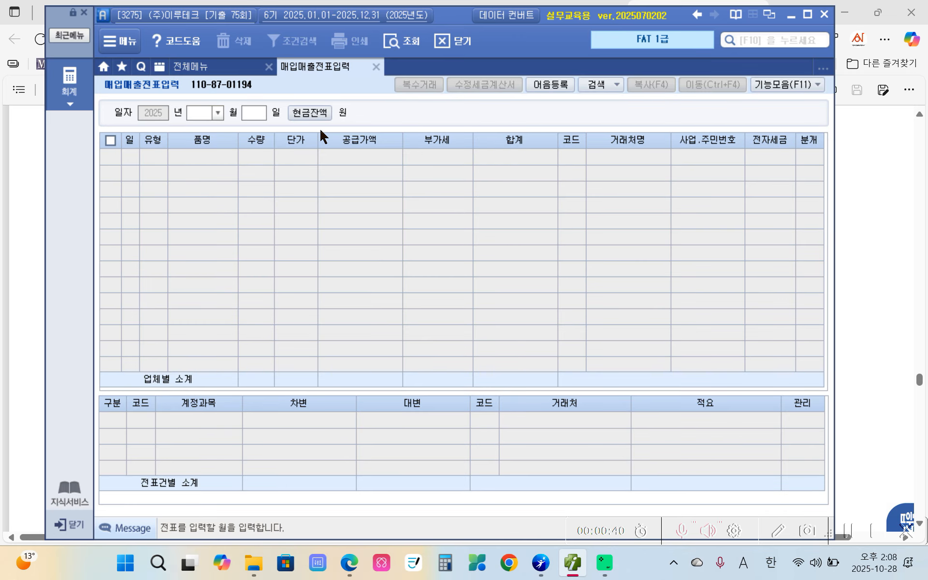
pyautogui.write('09')
pyautogui.write('7')
pyautogui.press('Return')
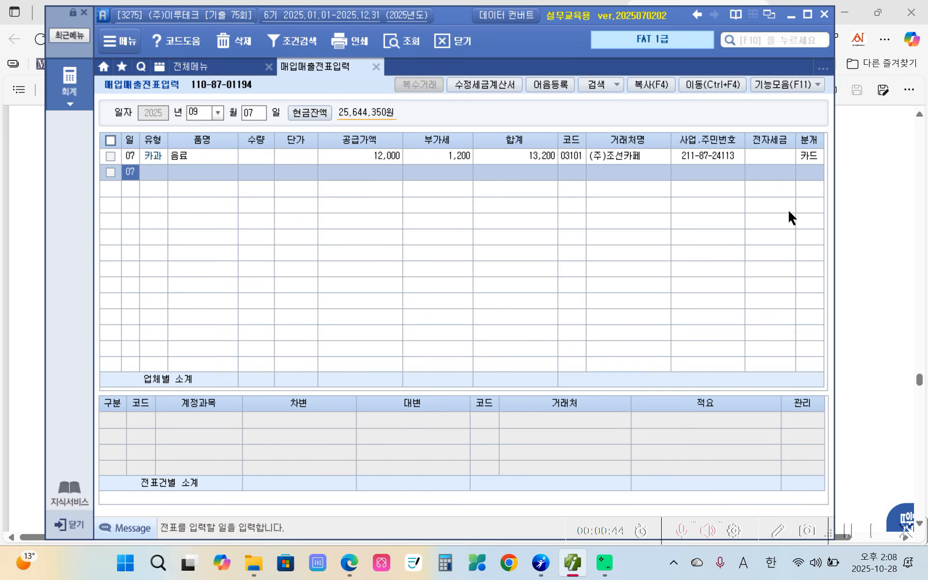
pyautogui.click(807, 154)
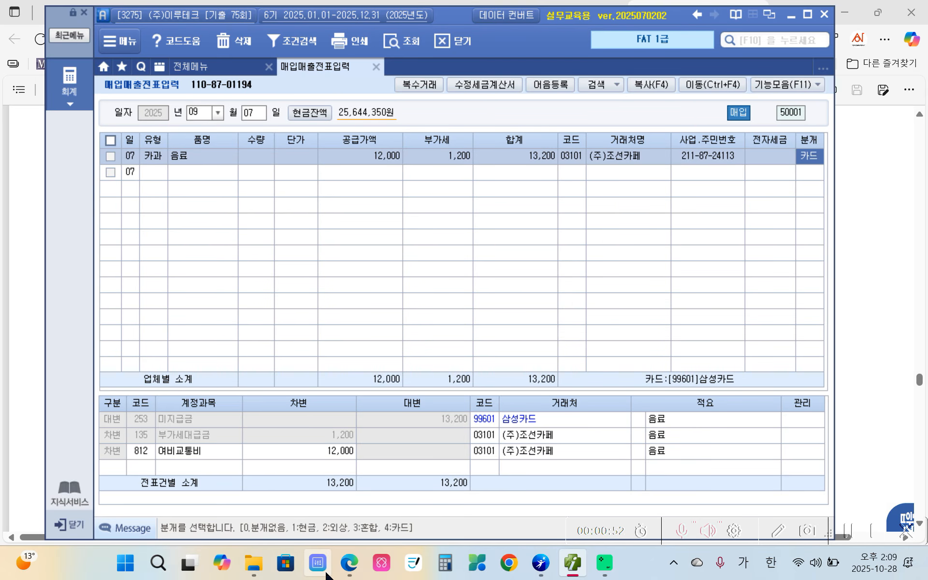
# Step: Switch to the exam PDF in Edge and highlight "세금계산서" in the title of problem 4's invoice
pyautogui.click(348, 564)
pyautogui.scroll(-5, 255, 368)
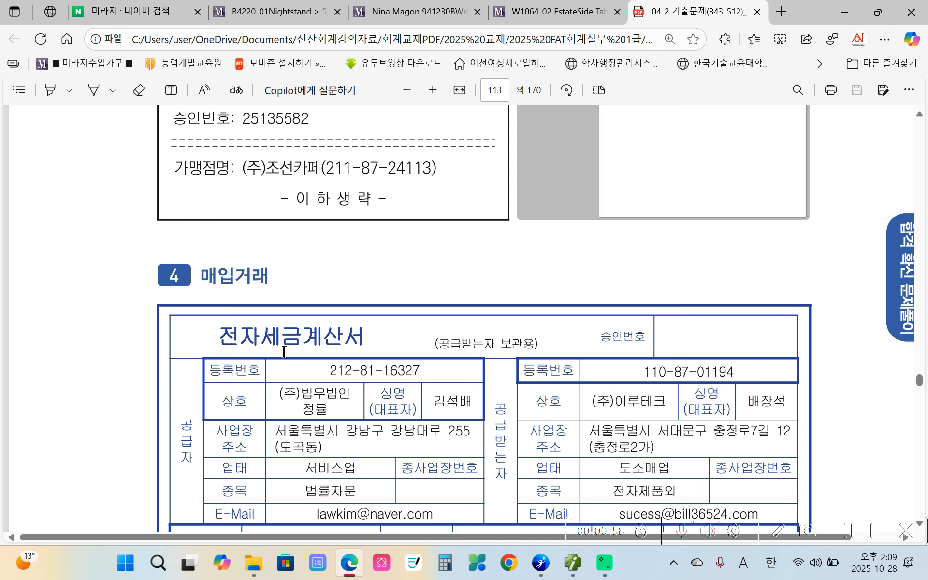
pyautogui.scroll(-1, 283, 352)
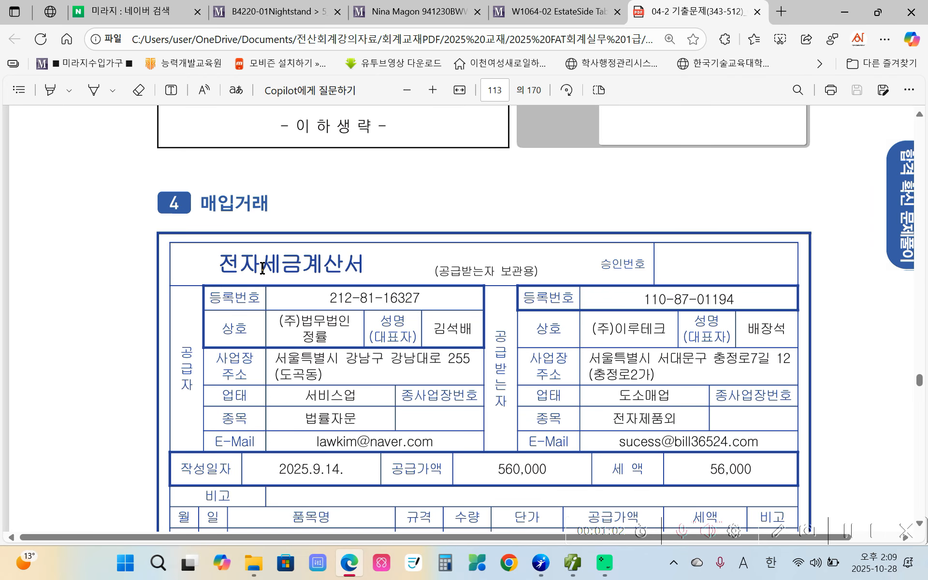
pyautogui.moveTo(260, 266); pyautogui.dragTo(362, 263)
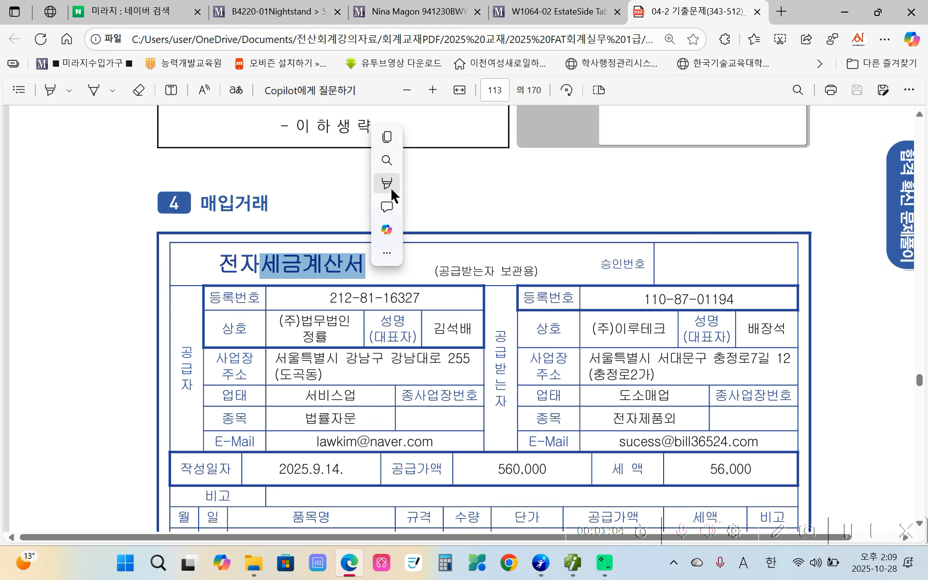
pyautogui.moveTo(458, 185)
pyautogui.click(546, 182)
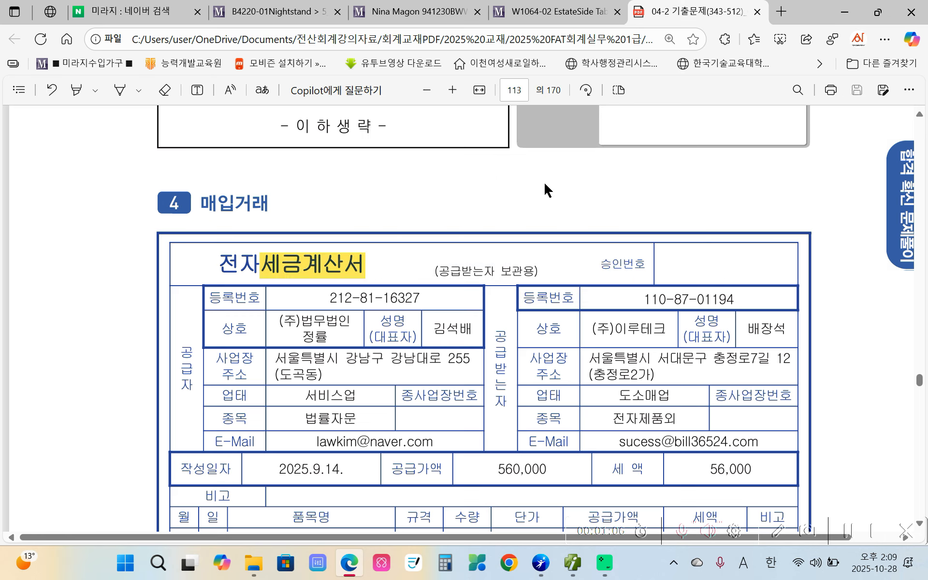
# Step: Highlight "토지의 소유권 이전" in problem 4's 자료설명 text
pyautogui.scroll(-3, 551, 385)
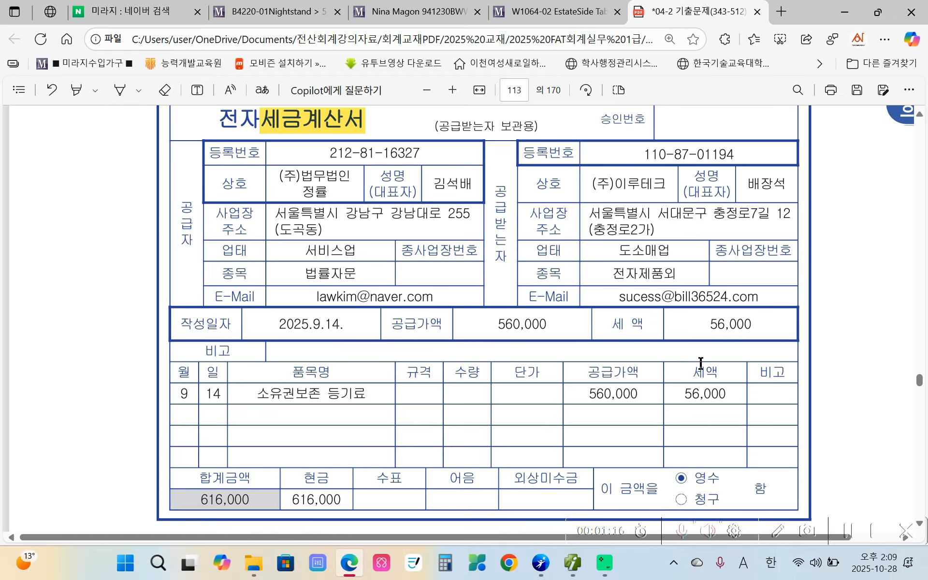
pyautogui.scroll(-5, 197, 478)
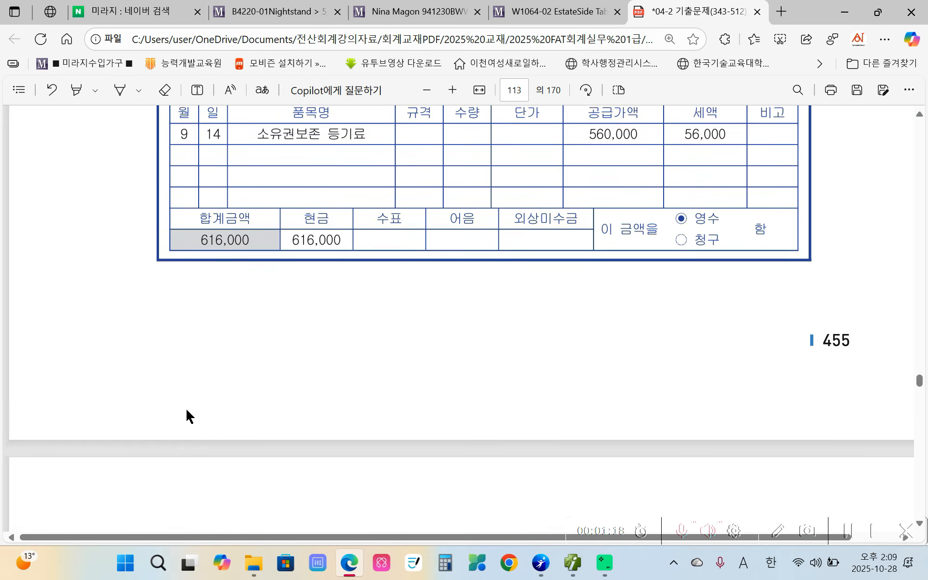
pyautogui.scroll(-6, 189, 425)
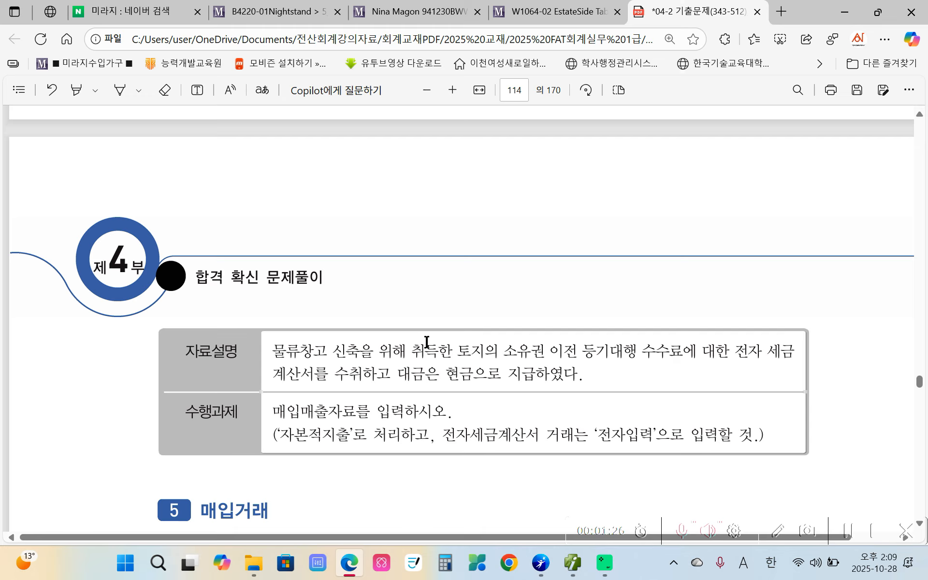
pyautogui.moveTo(463, 353); pyautogui.dragTo(577, 350)
pyautogui.moveTo(605, 326)
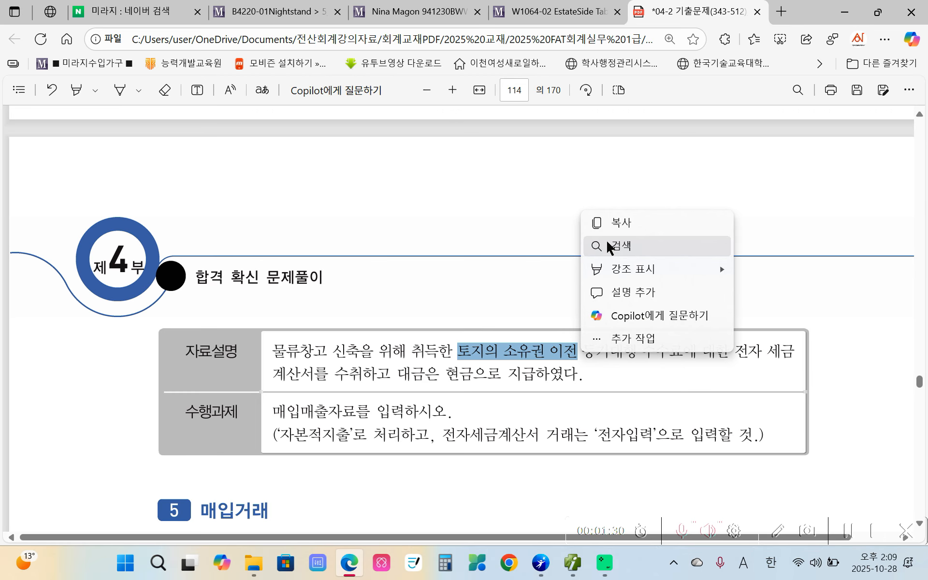
pyautogui.moveTo(723, 269)
pyautogui.click(811, 270)
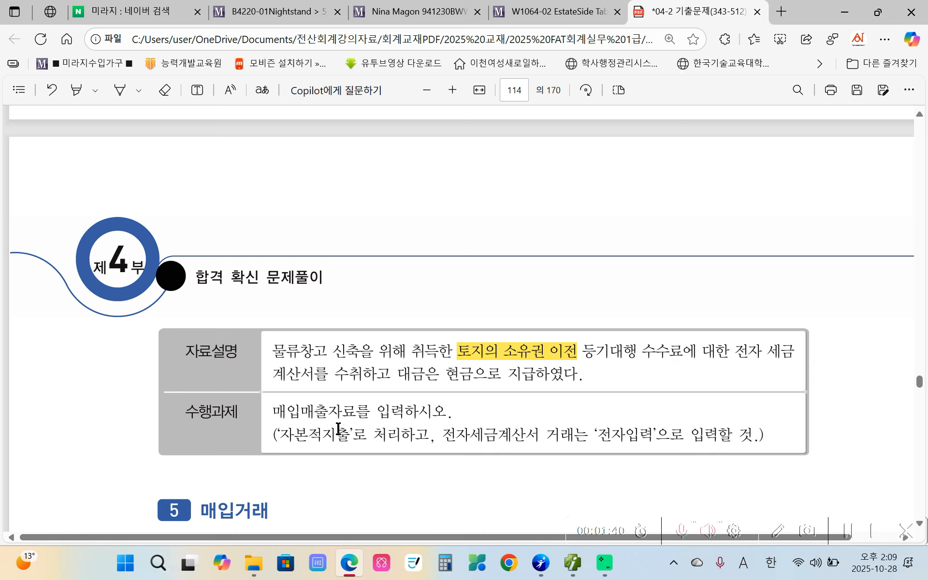
# Step: Highlight the passage from "자본적지출" through "처리하고, 전" in problem 4's 수행과제 text
pyautogui.moveTo(283, 434); pyautogui.dragTo(452, 430)
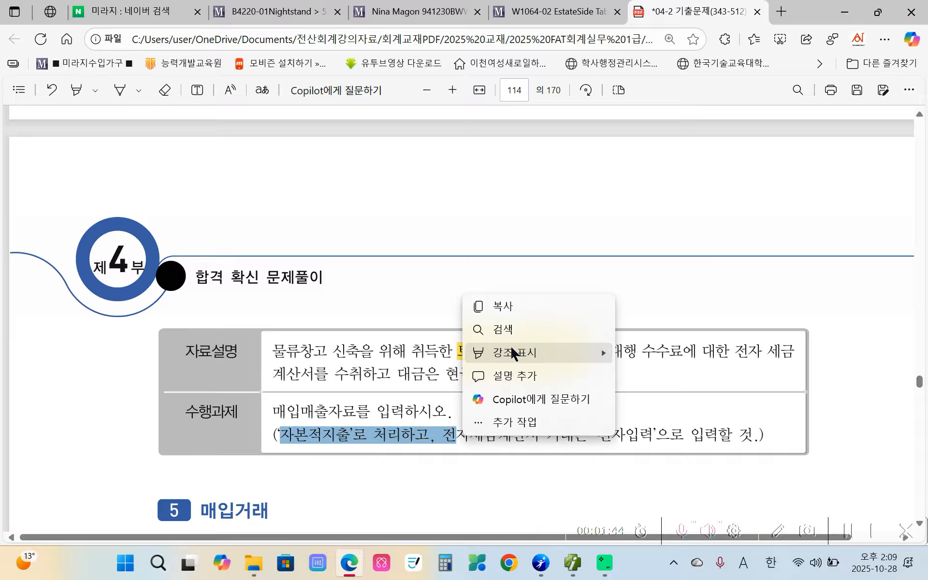
pyautogui.moveTo(594, 353)
pyautogui.click(637, 357)
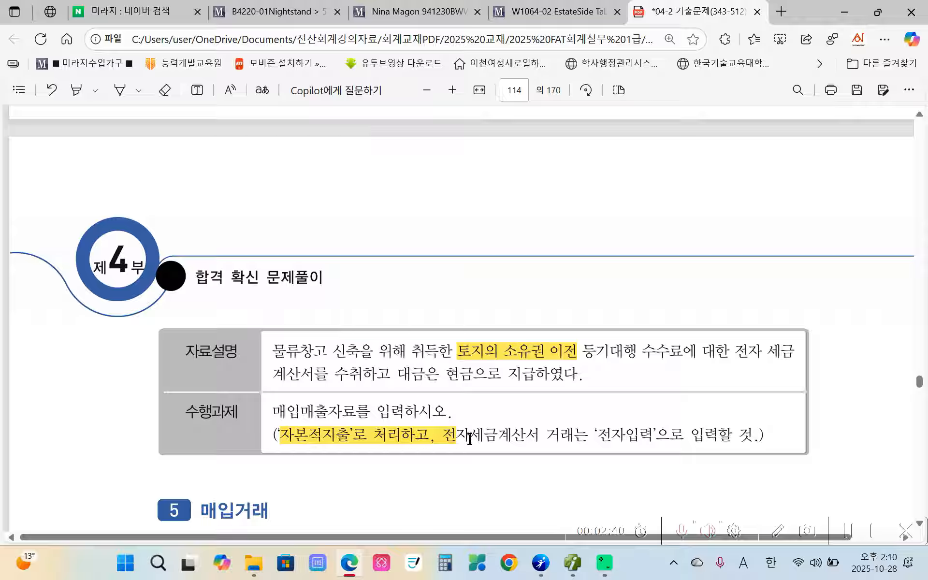
# Step: Review problem 4's invoice, switch back to the accounting program and load day 24 of September for voucher entry
pyautogui.scroll(4, 471, 432)
pyautogui.scroll(4, 481, 432)
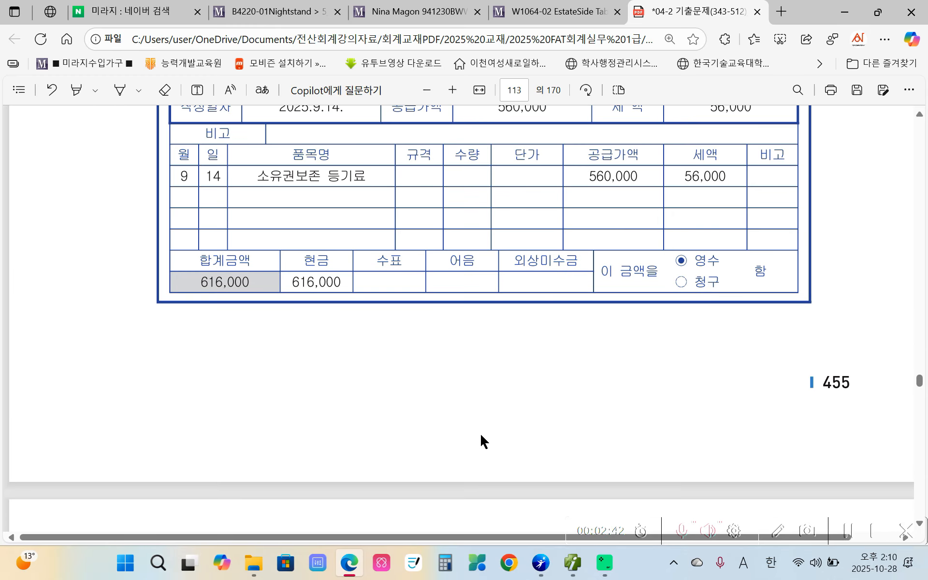
pyautogui.scroll(3, 479, 433)
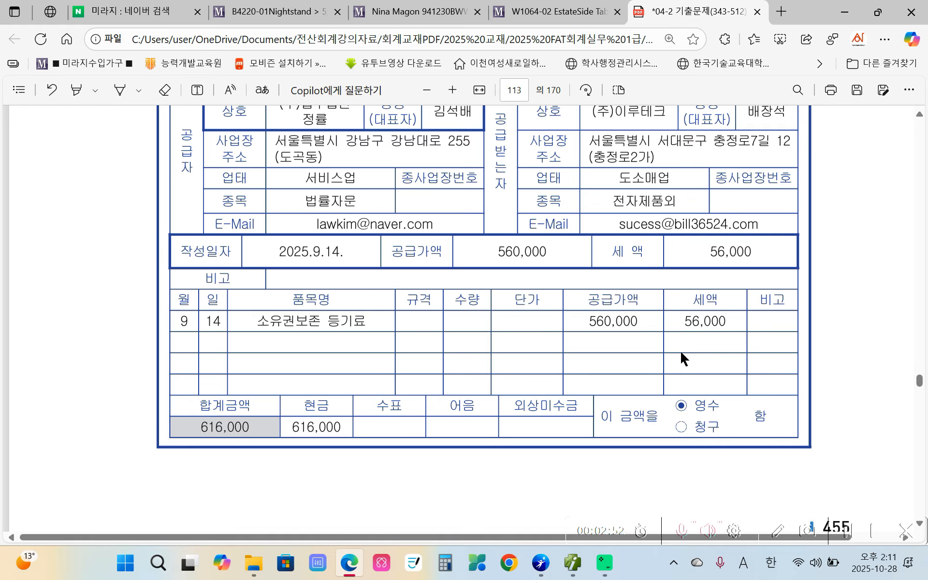
pyautogui.click(573, 562)
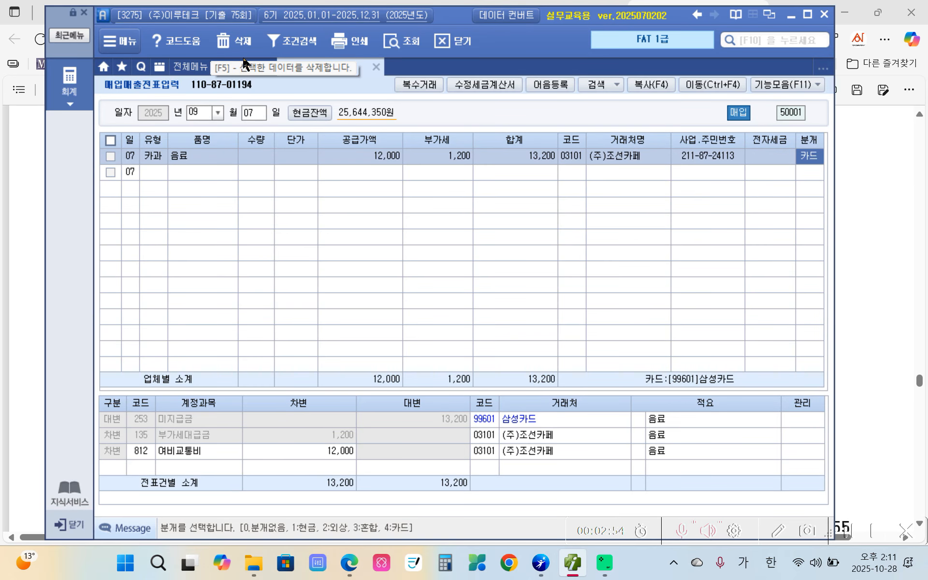
pyautogui.click(247, 116)
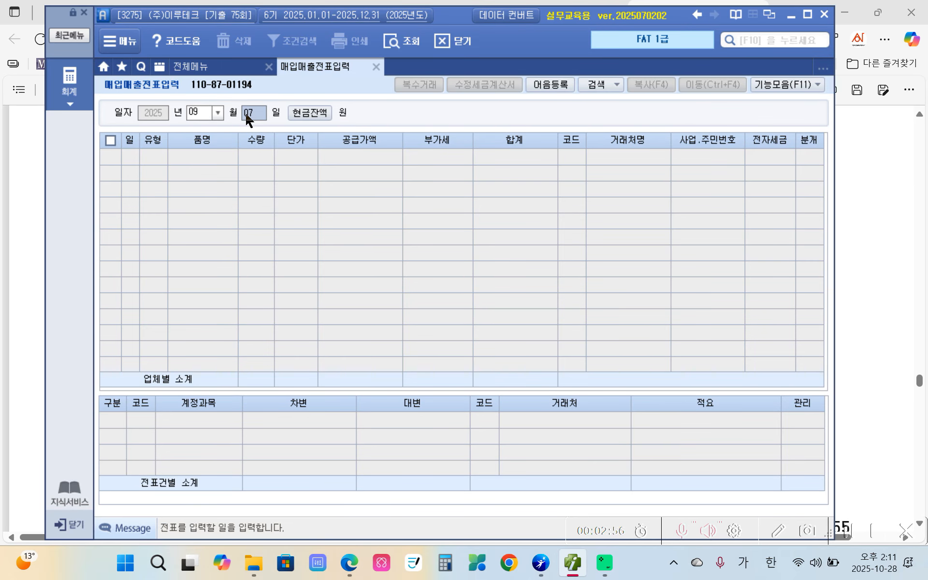
pyautogui.write('24')
pyautogui.press('Return')
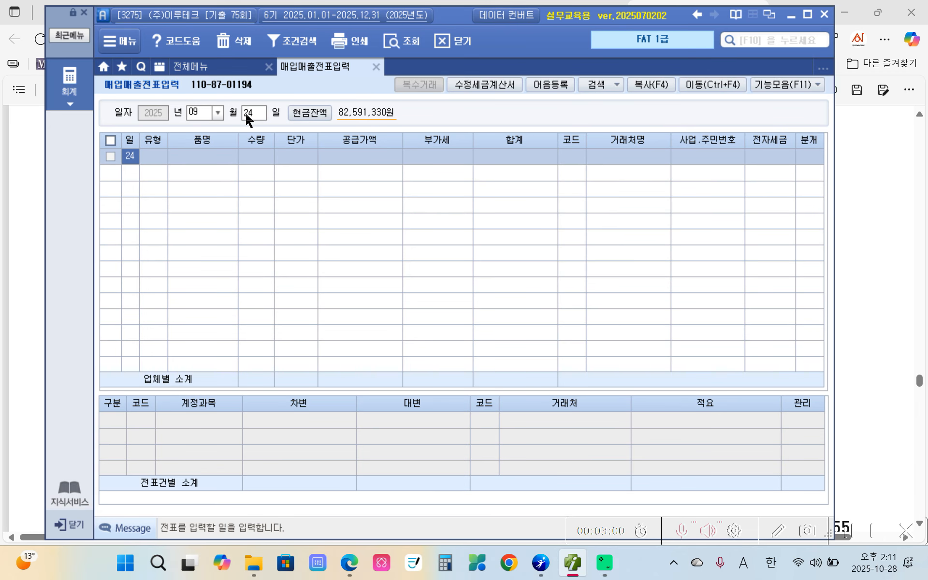
# Step: Set the new voucher's type to 54 (불공) with the non-deduction reason "0. 토지의 자본적 지출관련"
pyautogui.click(149, 161)
pyautogui.write('54')
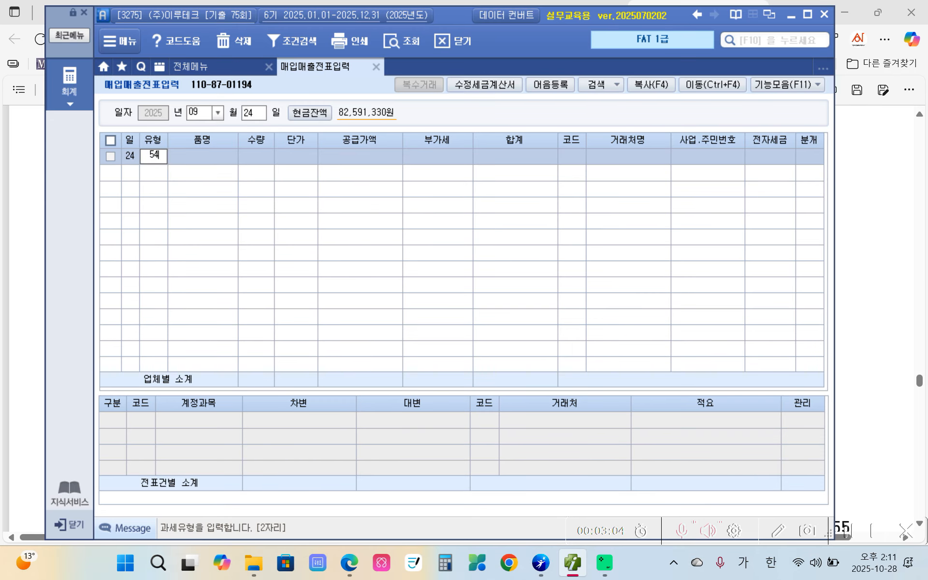
pyautogui.press('Return')
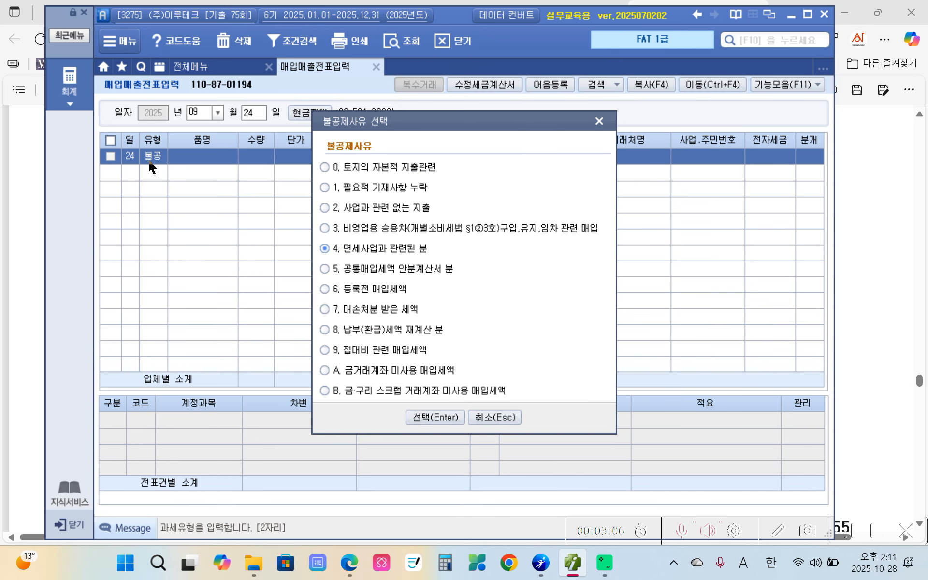
pyautogui.click(343, 168)
pyautogui.click(450, 418)
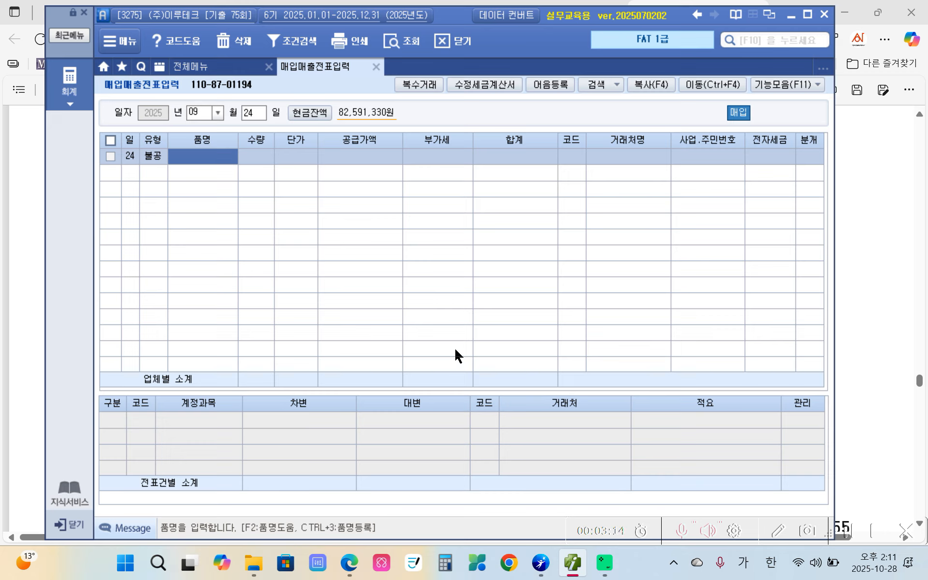
# Step: Enter 소유권보존 등기료 as the voucher's item name, leaving quantity and unit price empty
pyautogui.write('소유')
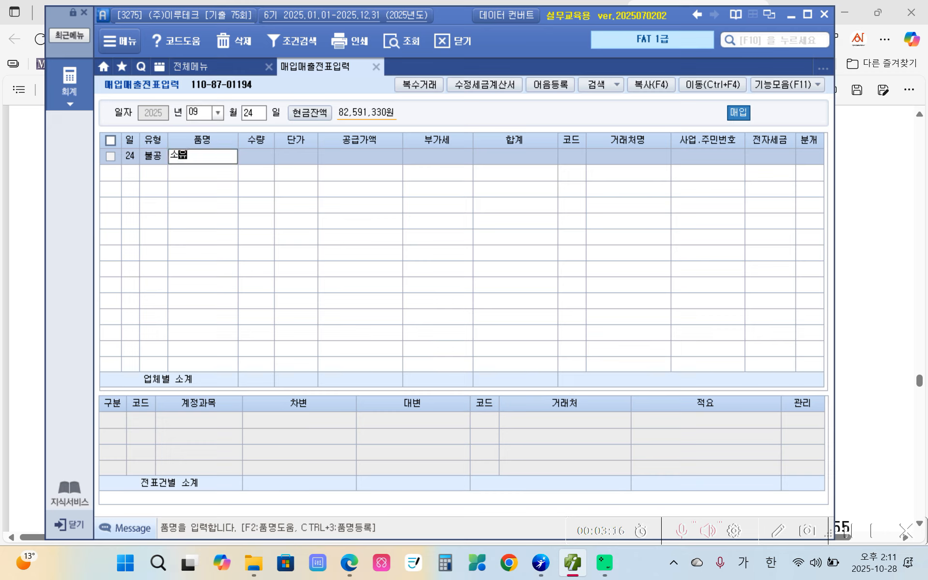
pyautogui.write('권ㅗ존')
pyautogui.press('BackSpace')
pyautogui.press('BackSpace')
pyautogui.press('BackSpace')
pyautogui.press('BackSpace')
pyautogui.press('BackSpace')
pyautogui.write('ㄱㅝㄴ보존 ㄷㅡㅇ기')
pyautogui.press('Return')
pyautogui.press('Return')
pyautogui.press('Return')
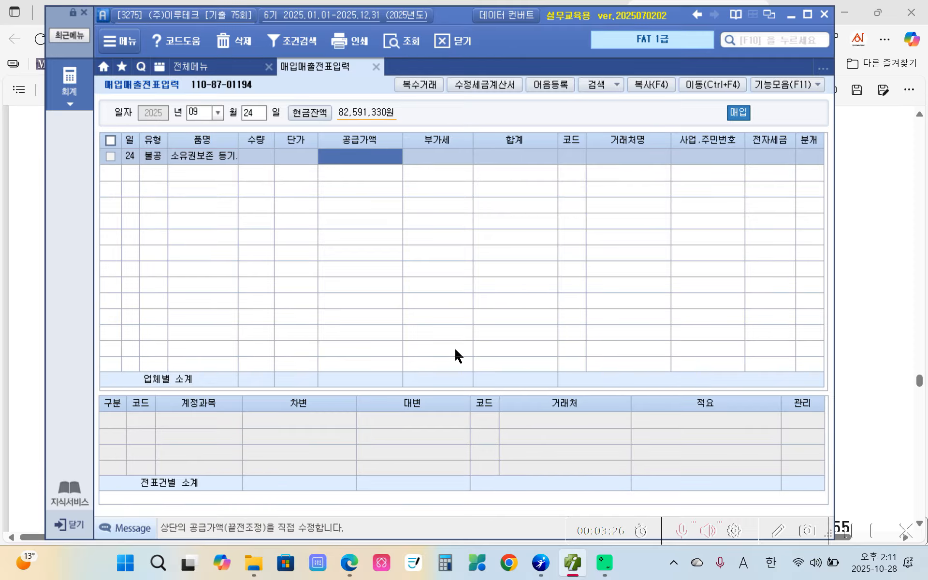
# Step: Set the voucher's supply amount to 560,000 and choose (주)법무법인 정률 as the trading partner
pyautogui.write('5600000')
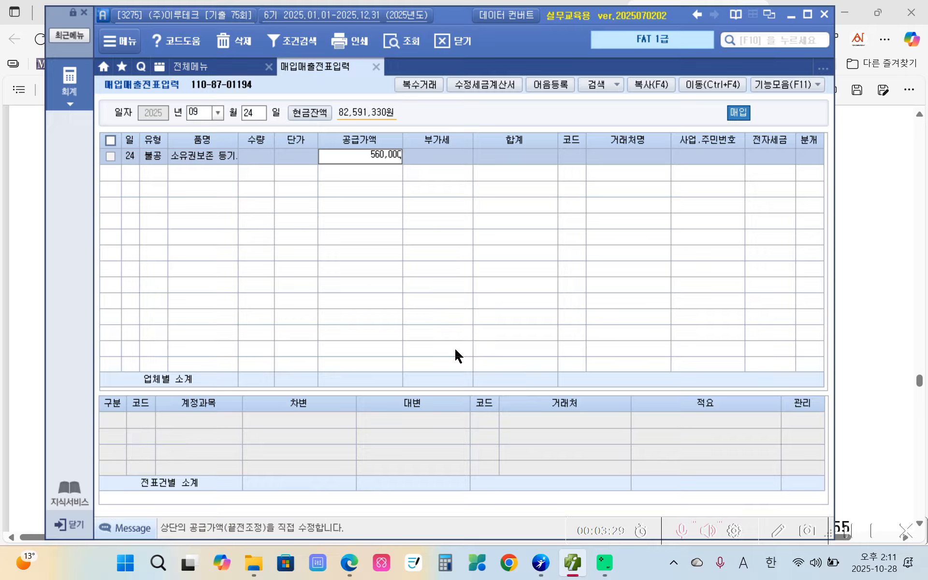
pyautogui.press('Return')
pyautogui.press('Return')
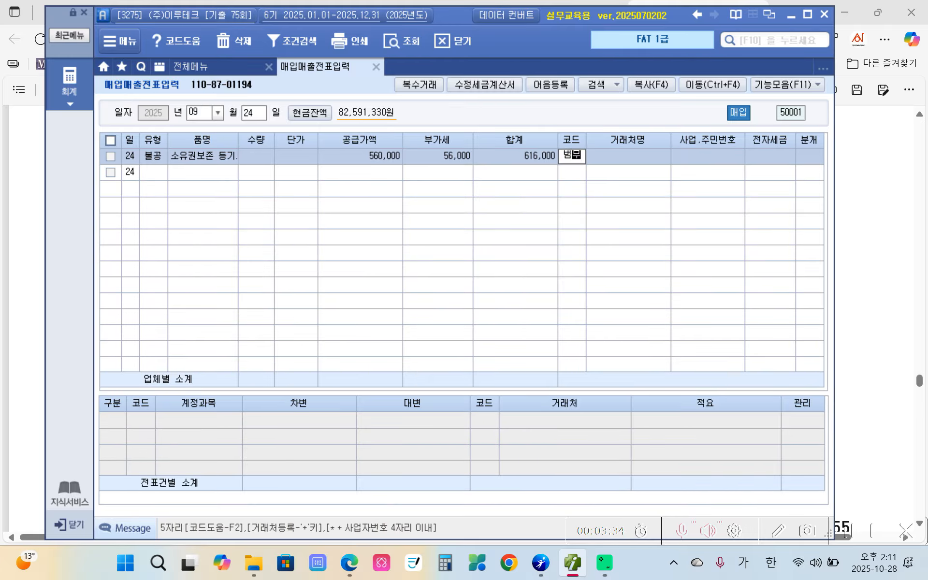
pyautogui.press('Return')
pyautogui.press('Left')
pyautogui.write('법무')
pyautogui.press('Return')
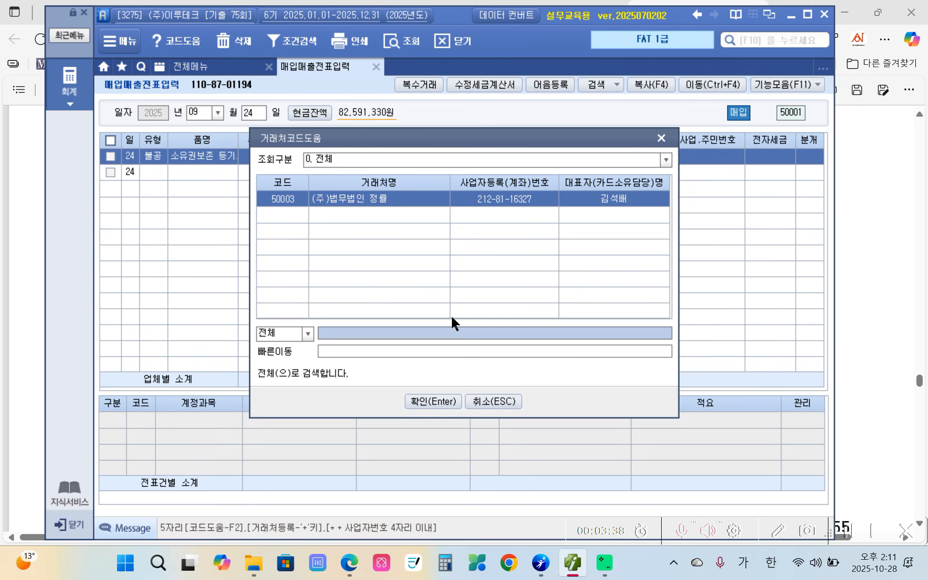
pyautogui.press('Return')
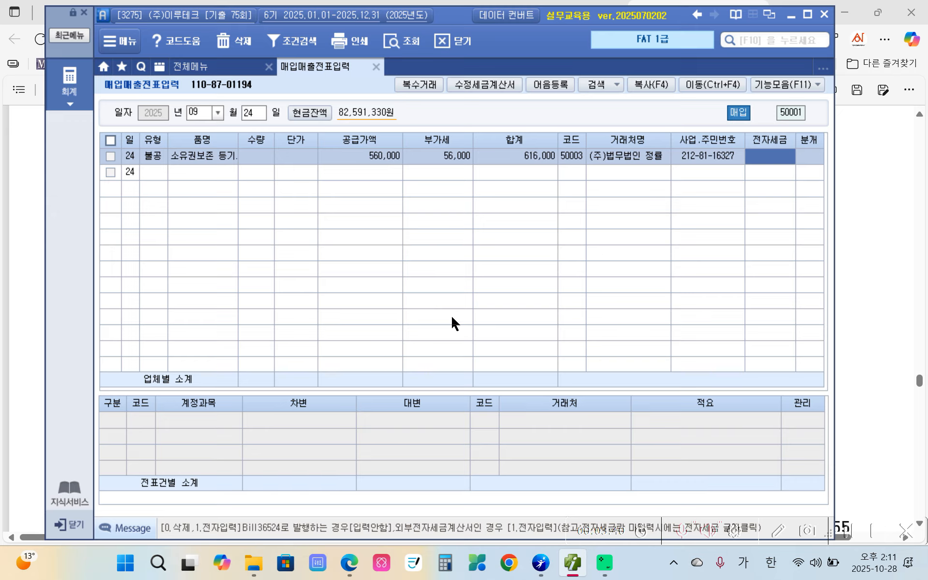
# Step: Mark the tax invoice as 전자입력 and journalize the voucher as 현금 with debit account 201 토지
pyautogui.write('1')
pyautogui.press('Return')
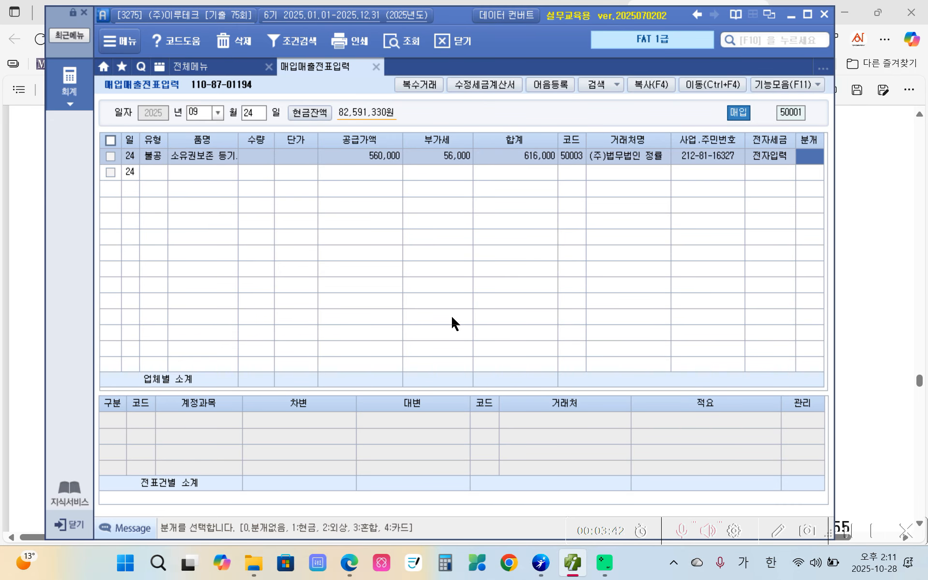
pyautogui.write('1')
pyautogui.press('Return')
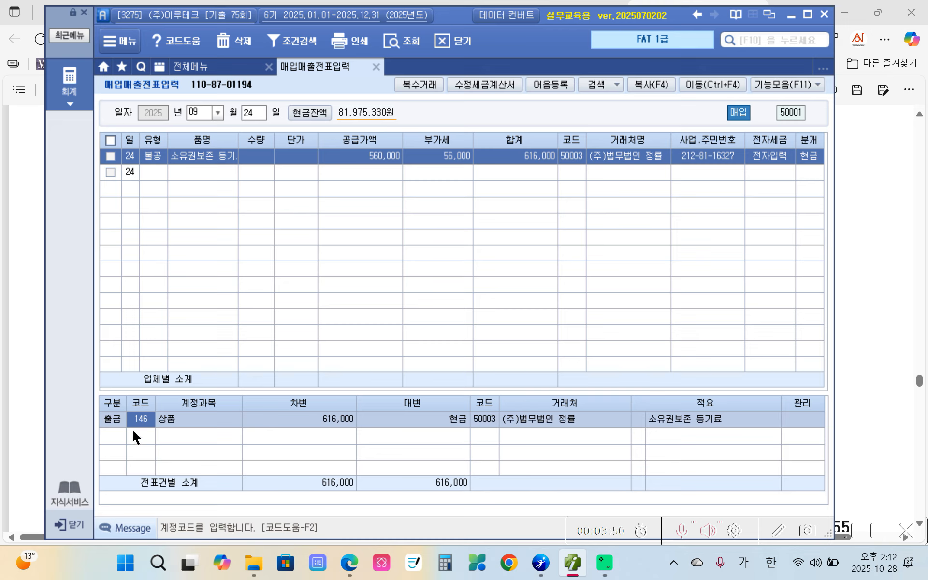
pyautogui.write('201')
pyautogui.press('Return')
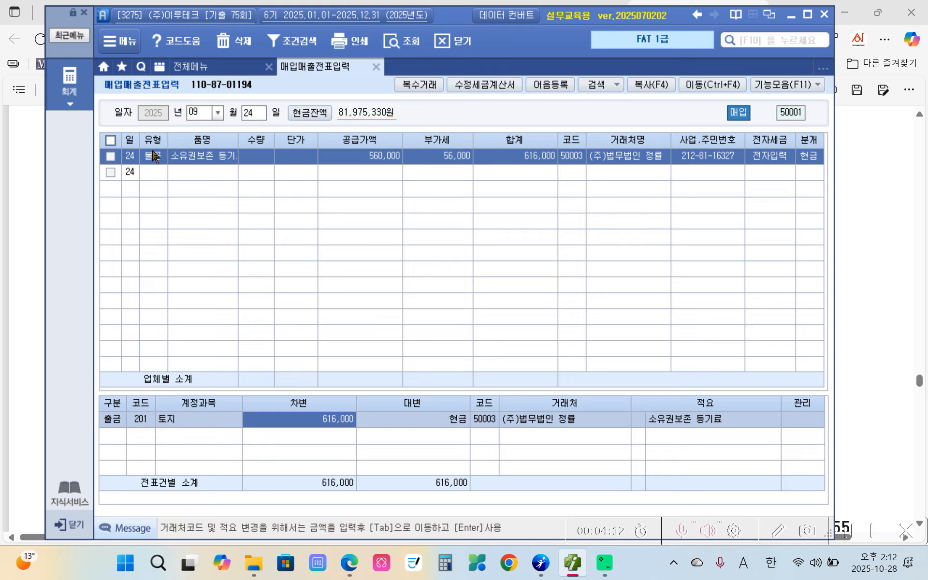
# Step: Switch to the exam PDF in Edge and highlight 자계산서 in the 전자계산서 title of transaction 5 in yellow
pyautogui.moveTo(568, 577)
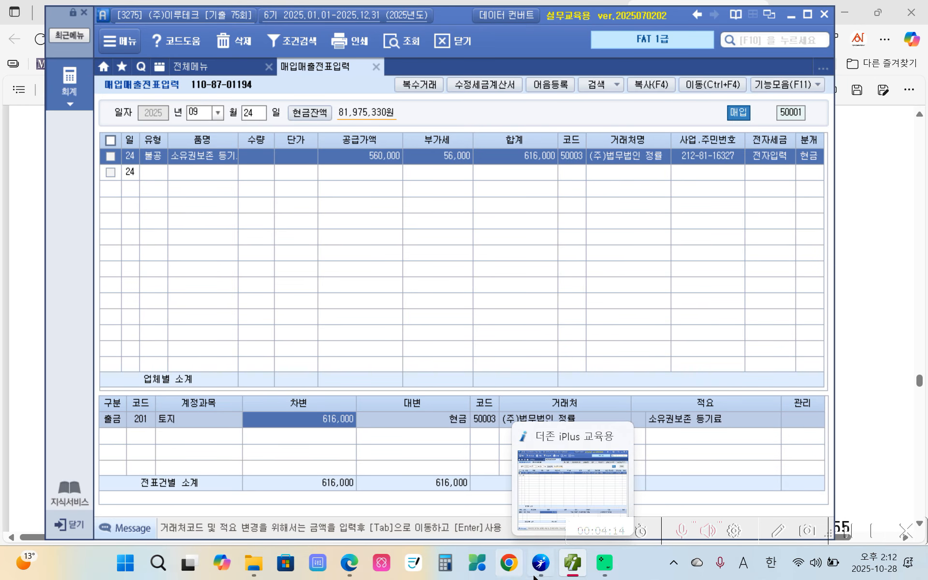
pyautogui.click(349, 570)
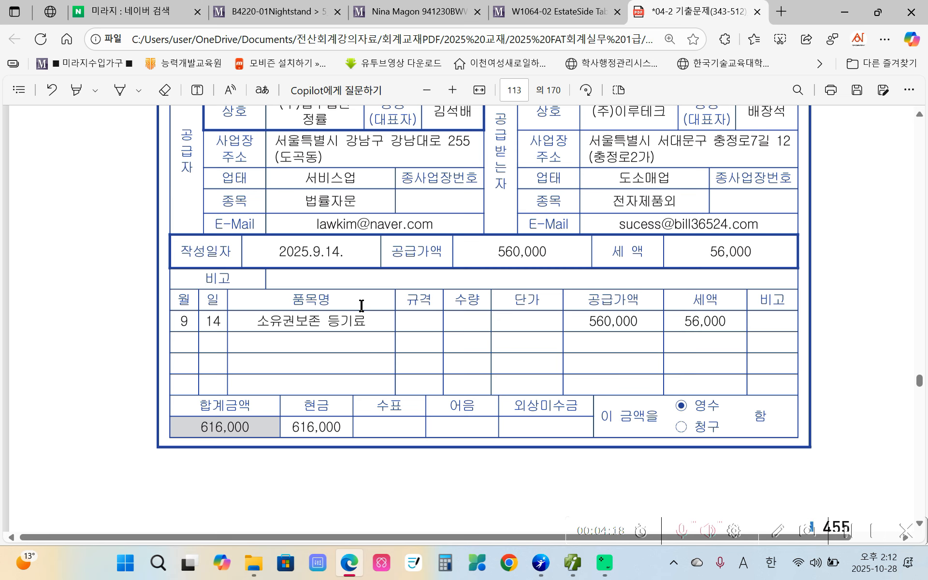
pyautogui.scroll(-5, 364, 309)
pyautogui.scroll(-12, 356, 319)
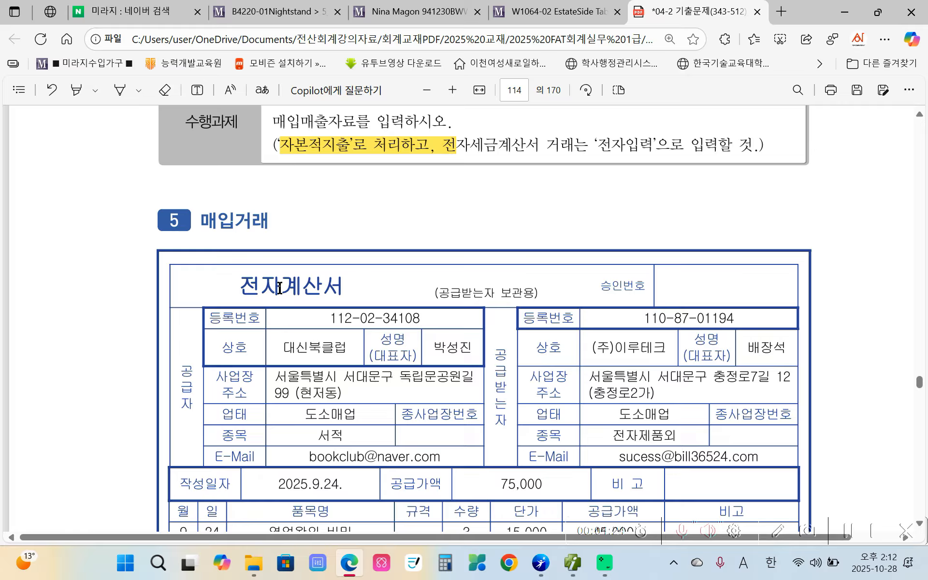
pyautogui.moveTo(279, 288); pyautogui.dragTo(344, 291)
pyautogui.moveTo(372, 210)
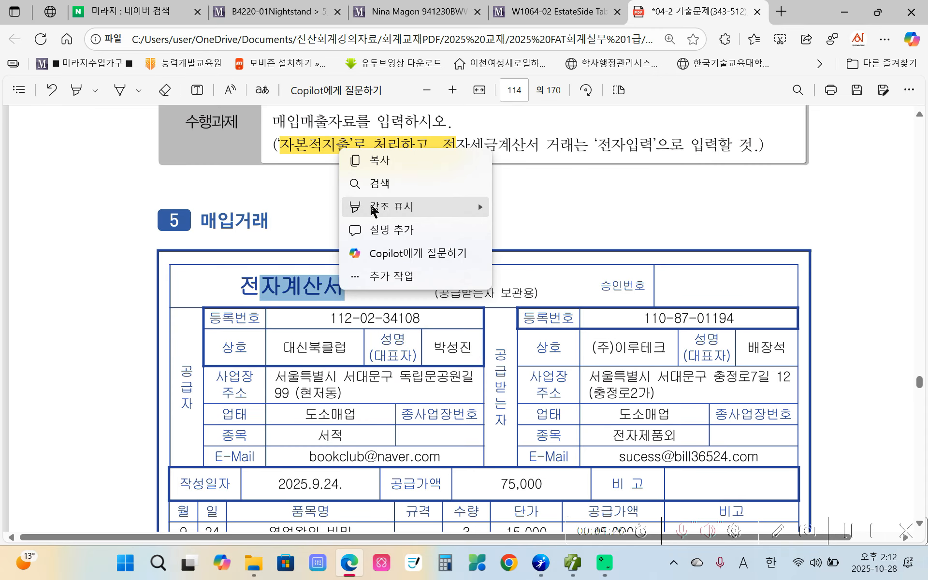
pyautogui.click(546, 211)
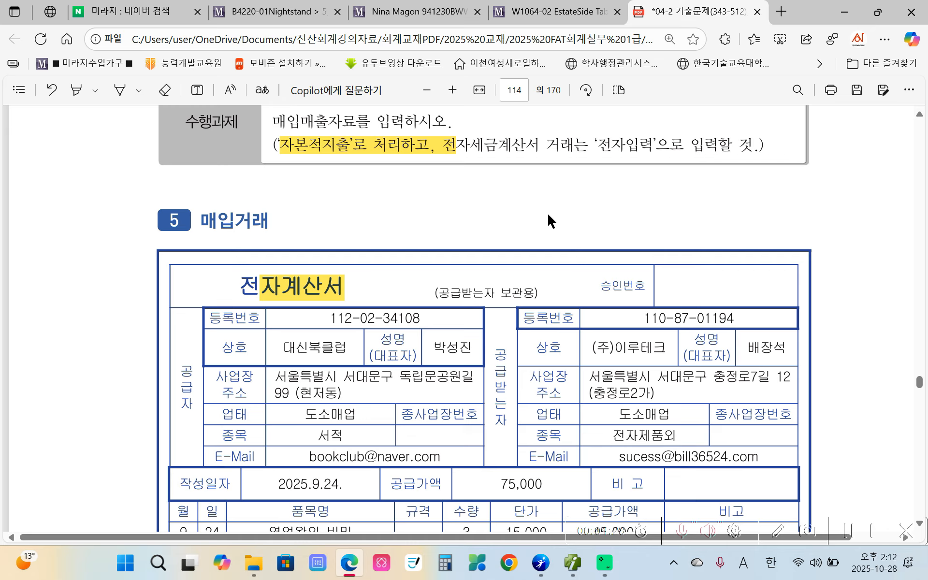
pyautogui.moveTo(63, 252)
pyautogui.mouseDown()
pyautogui.moveTo(58, 322)
pyautogui.moveTo(44, 346)
pyautogui.mouseUp()
pyautogui.moveTo(52, 289); pyautogui.dragTo(67, 285)
pyautogui.moveTo(85, 274); pyautogui.dragTo(88, 341)
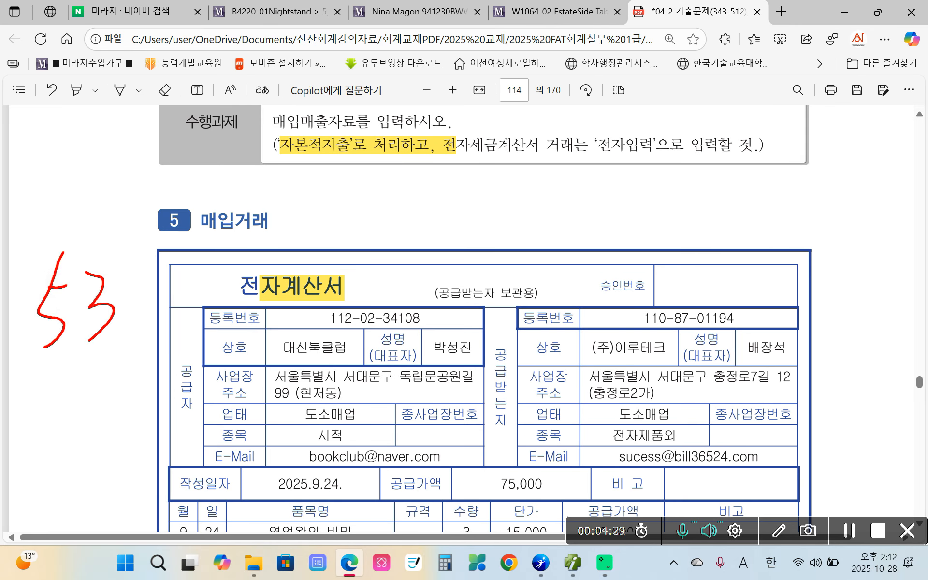
pyautogui.press('Escape')
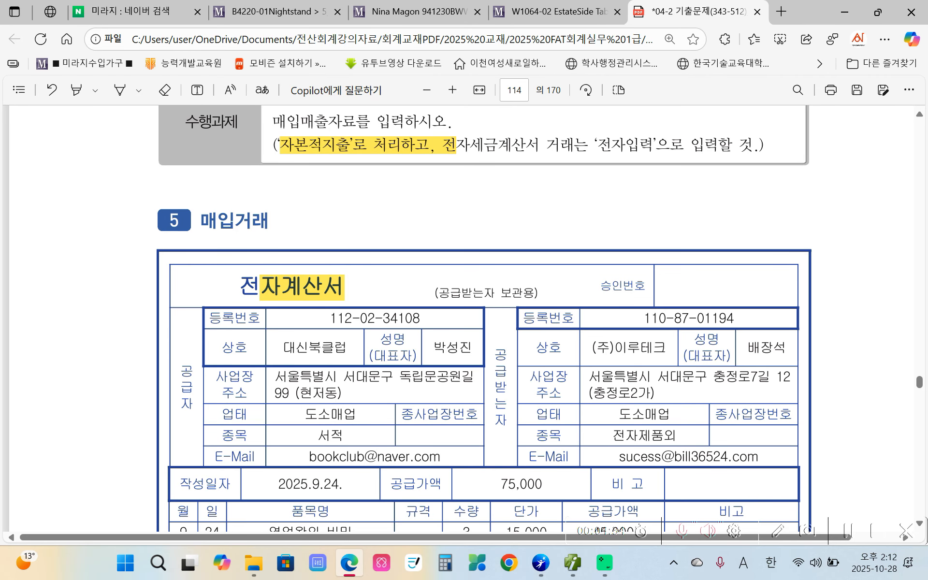
# Step: Review transaction 5's items, payment terms and task instructions, and return to 매입매출전표입력 in 더존 iPlus
pyautogui.scroll(-5, 491, 458)
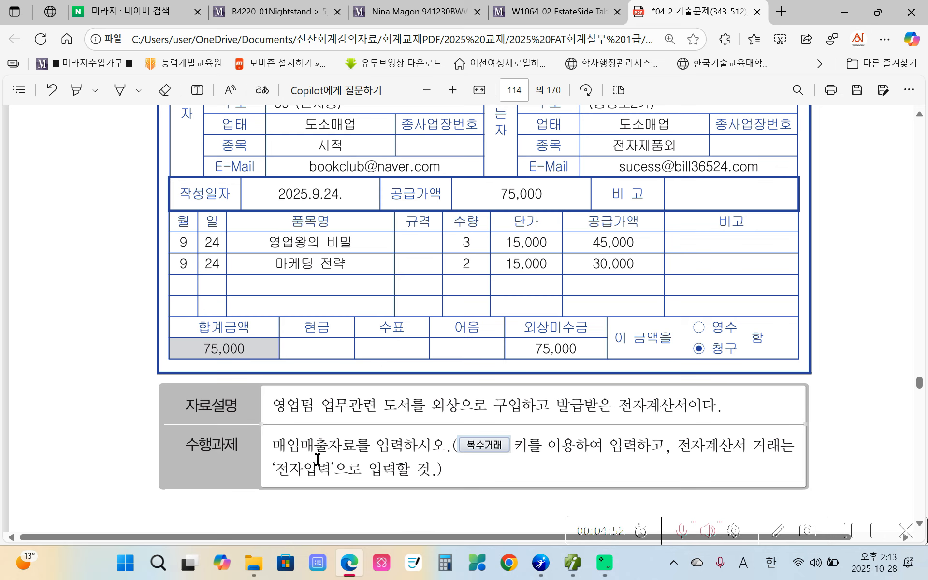
pyautogui.scroll(3, 317, 456)
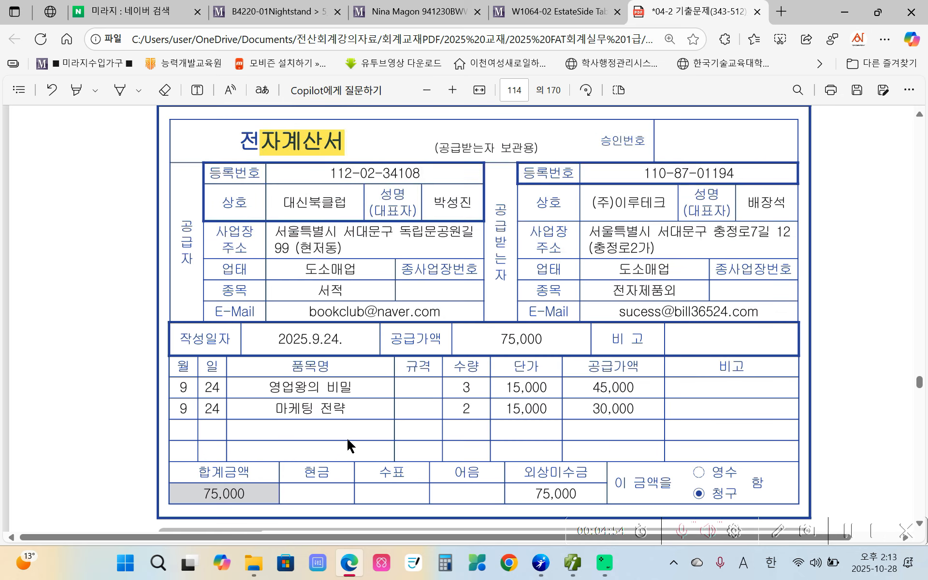
pyautogui.scroll(-2, 346, 405)
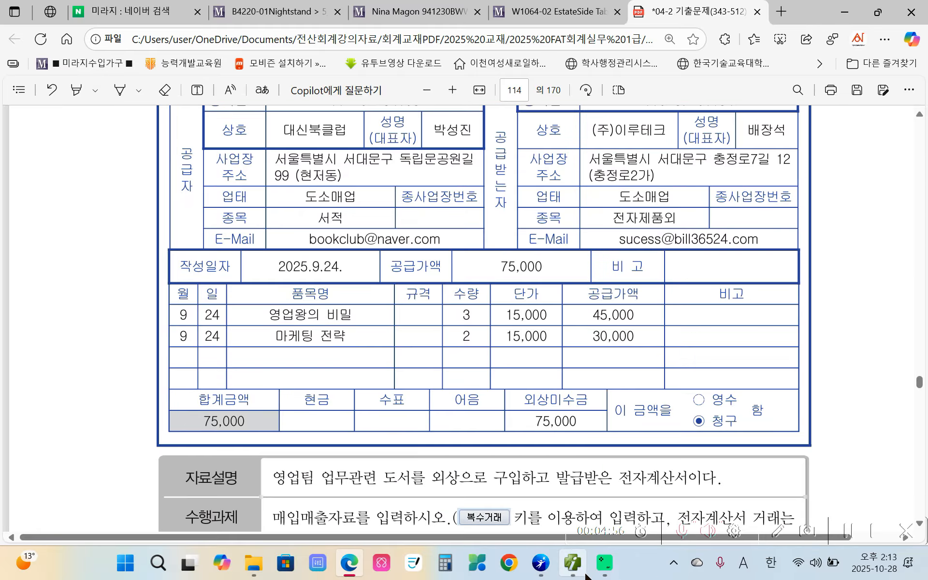
pyautogui.moveTo(586, 575)
pyautogui.click(556, 483)
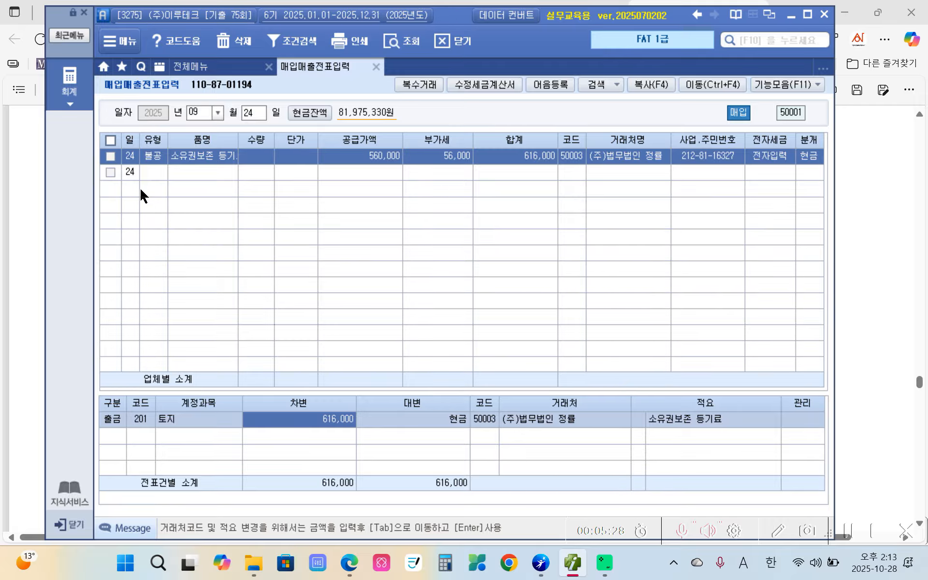
# Step: Move the 소유권보존 등기료 voucher from September 24 to 2025-09-14
pyautogui.click(111, 156)
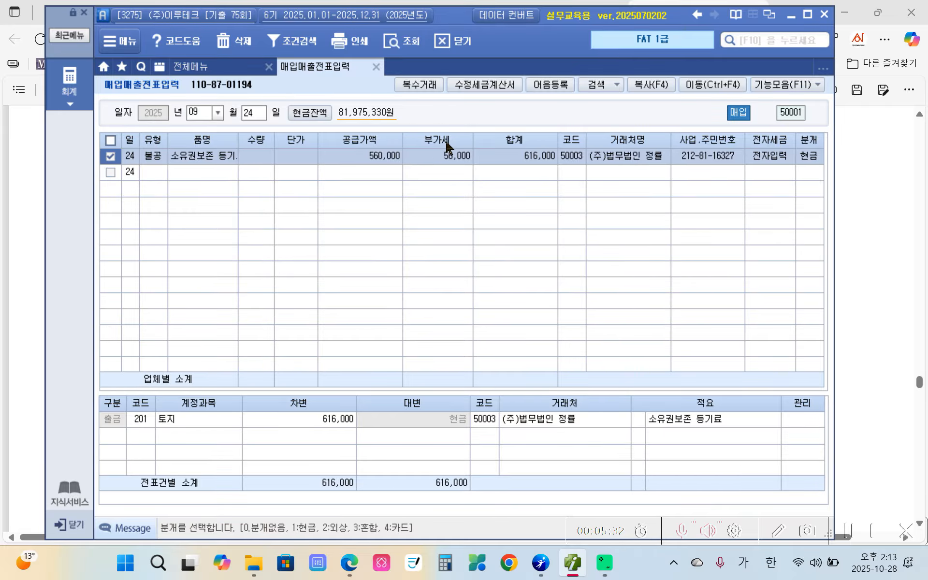
pyautogui.click(712, 87)
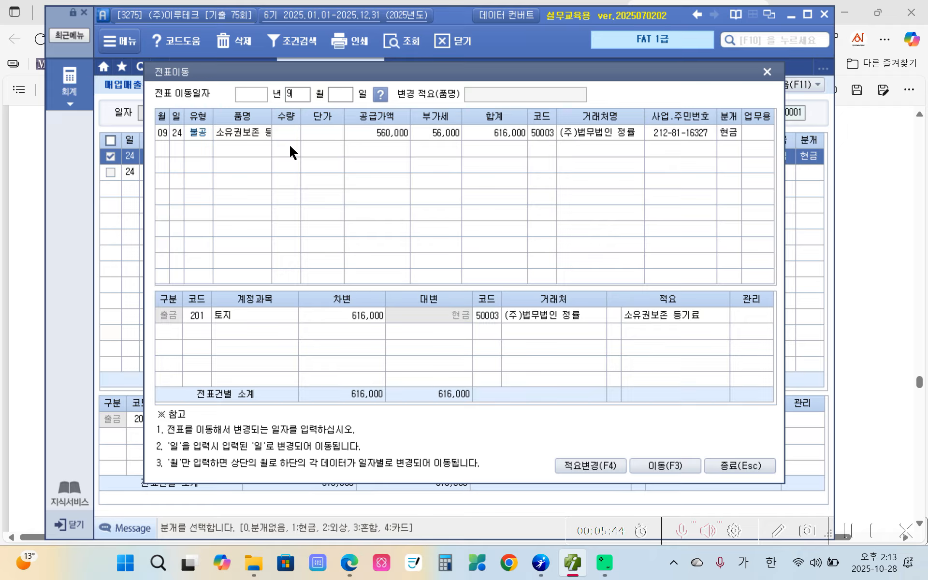
pyautogui.write('09')
pyautogui.write('14')
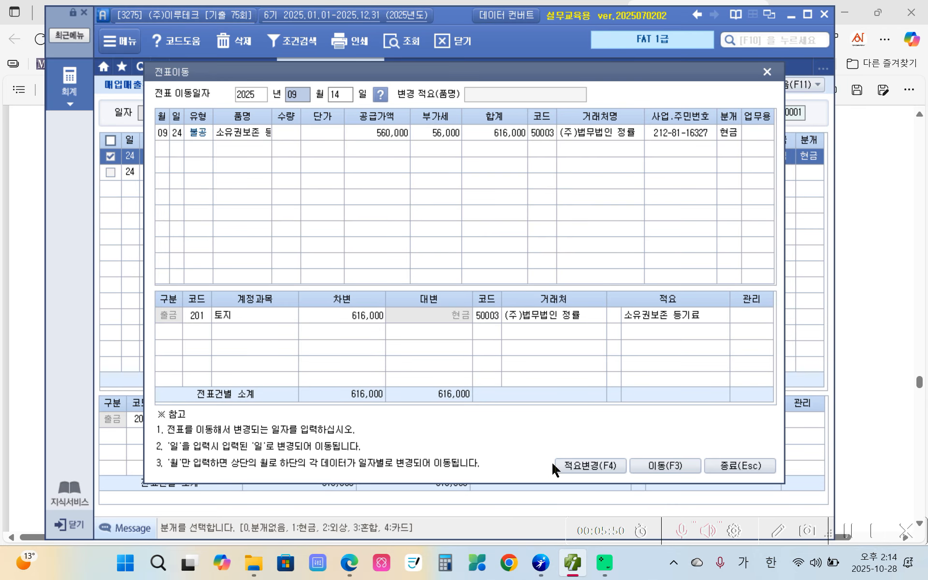
pyautogui.click(672, 463)
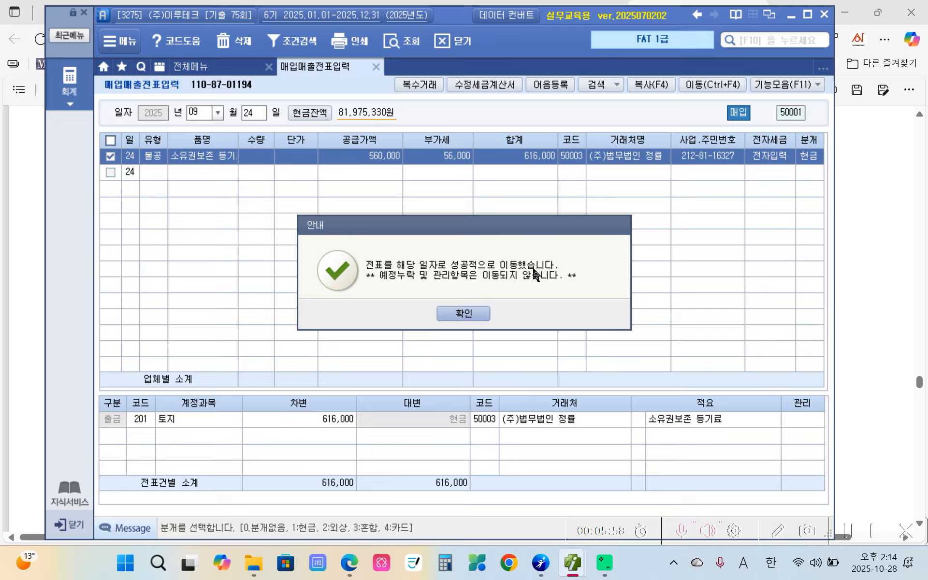
pyautogui.click(467, 314)
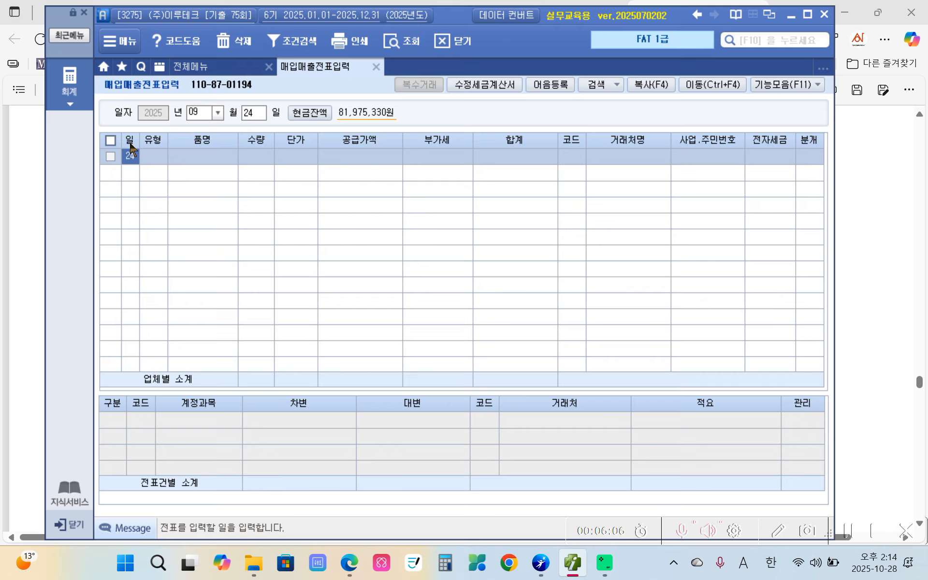
# Step: Set the new September 24 voucher's type to 53 (면세) and open its 복수거래 item entry
pyautogui.click(144, 156)
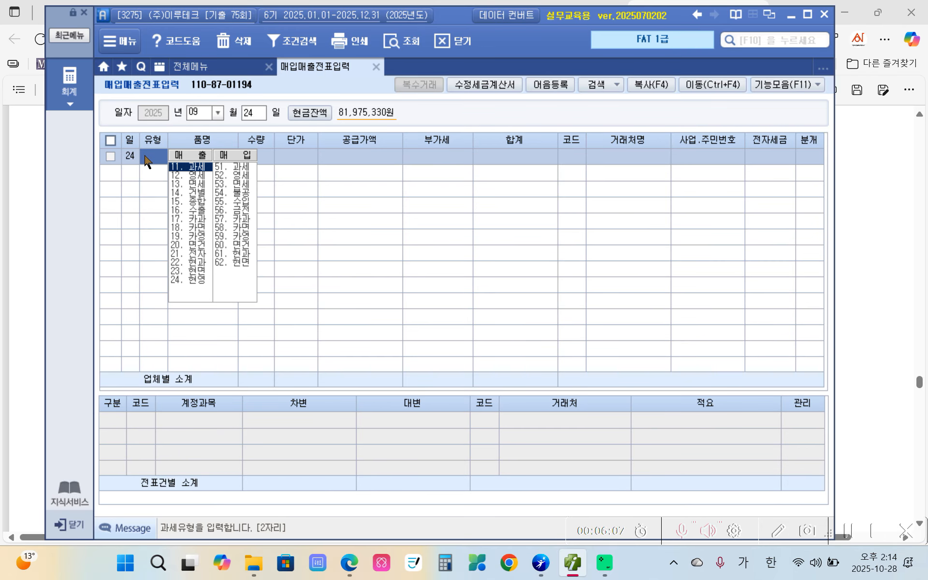
pyautogui.click(230, 181)
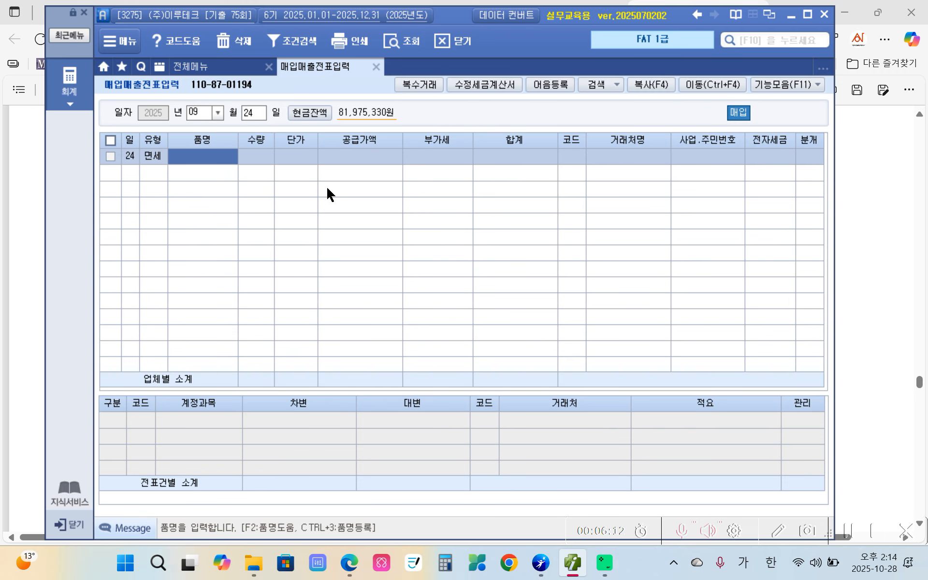
pyautogui.click(425, 84)
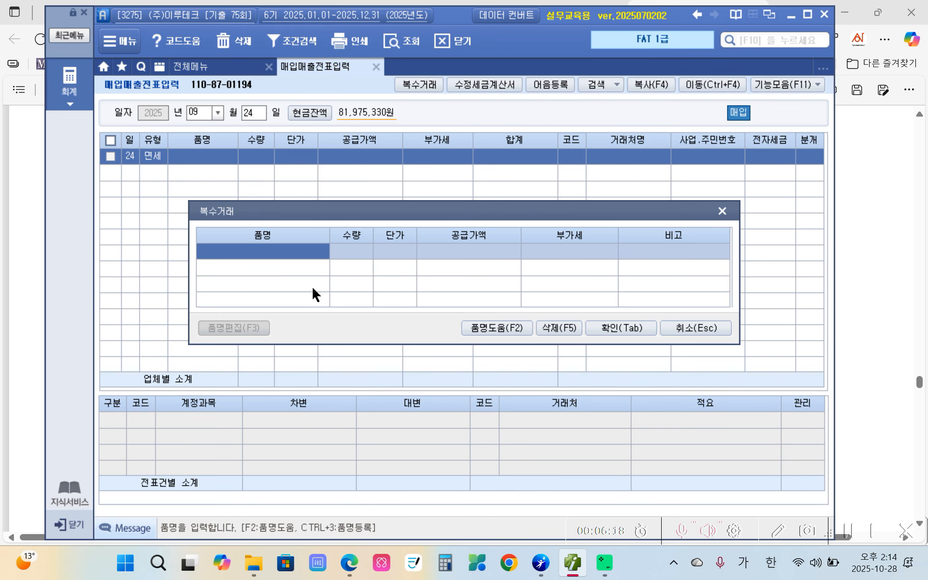
# Step: Enter 영업왕의 비밀 as the first 복수거래 item with quantity 3 and unit price 15,000
pyautogui.write('영업ㅇ')
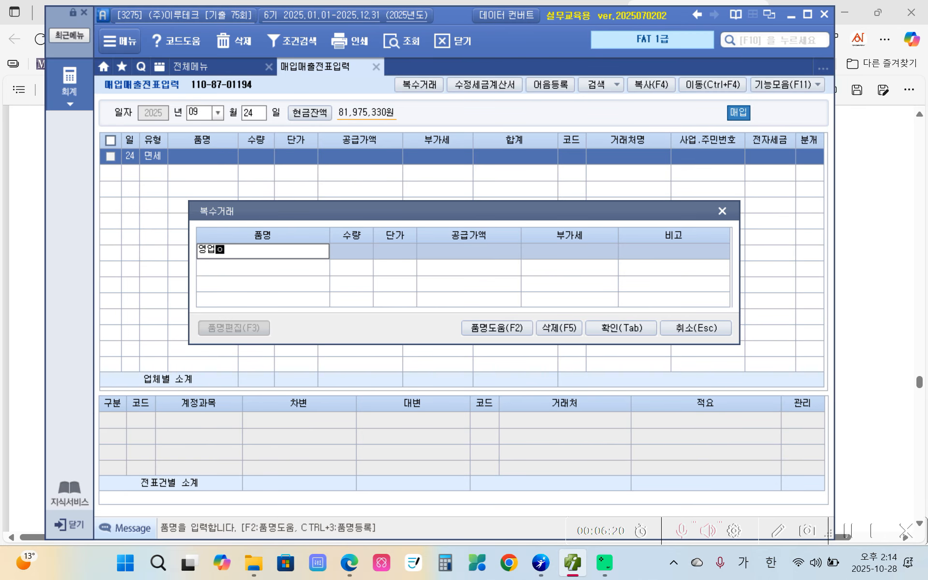
pyautogui.write('왕의 비ㅁ')
pyautogui.write('ㄹ')
pyautogui.press('Return')
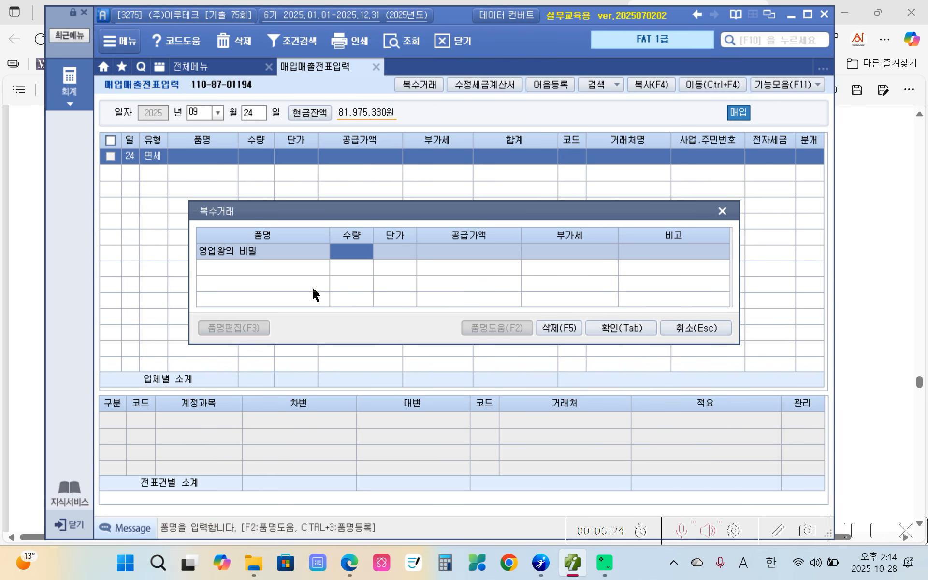
pyautogui.write('3')
pyautogui.press('Return')
pyautogui.write('15000')
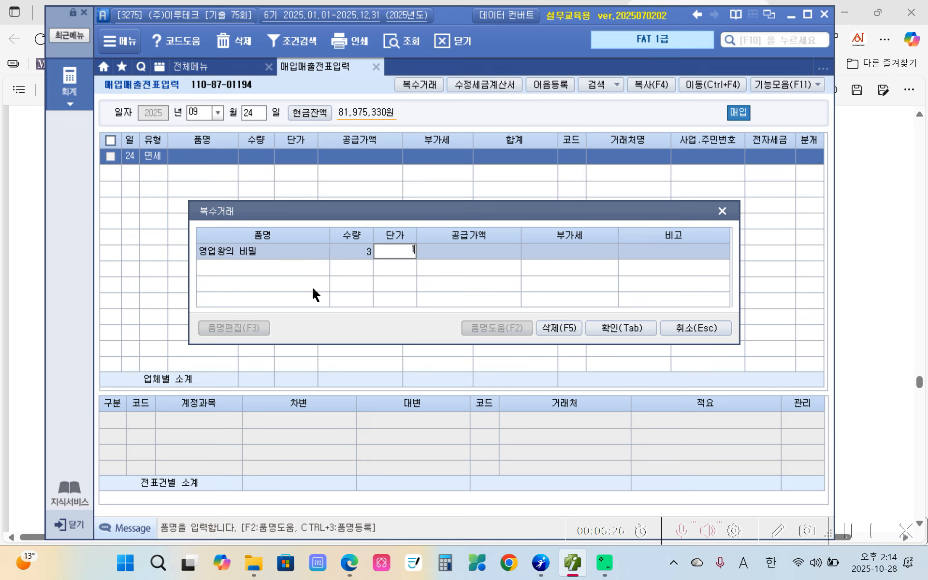
pyautogui.press('Return')
pyautogui.press('Return')
pyautogui.press('Return')
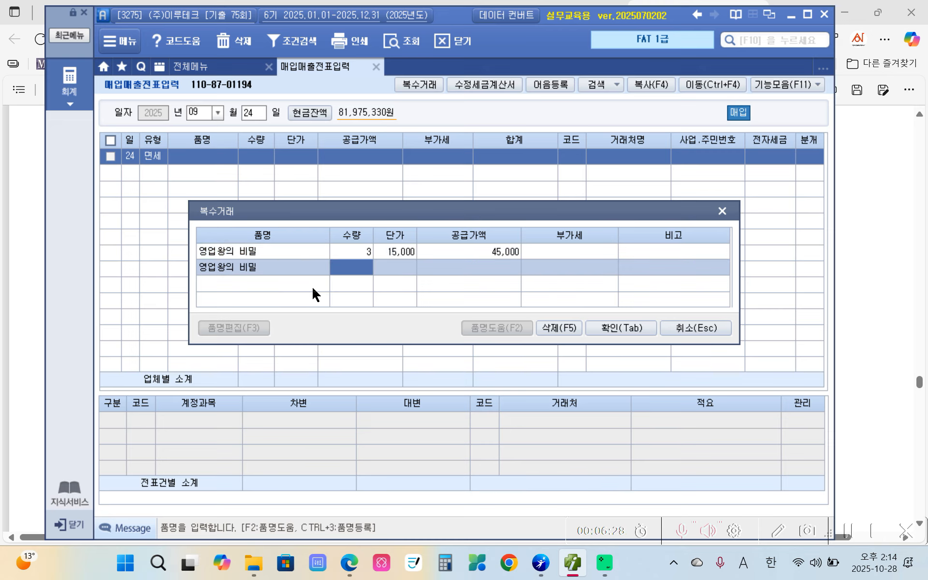
# Step: Enter 마케팅전략 as the second item with quantity 2 and unit price 15,000, and confirm the 복수거래 entries
pyautogui.press('Left')
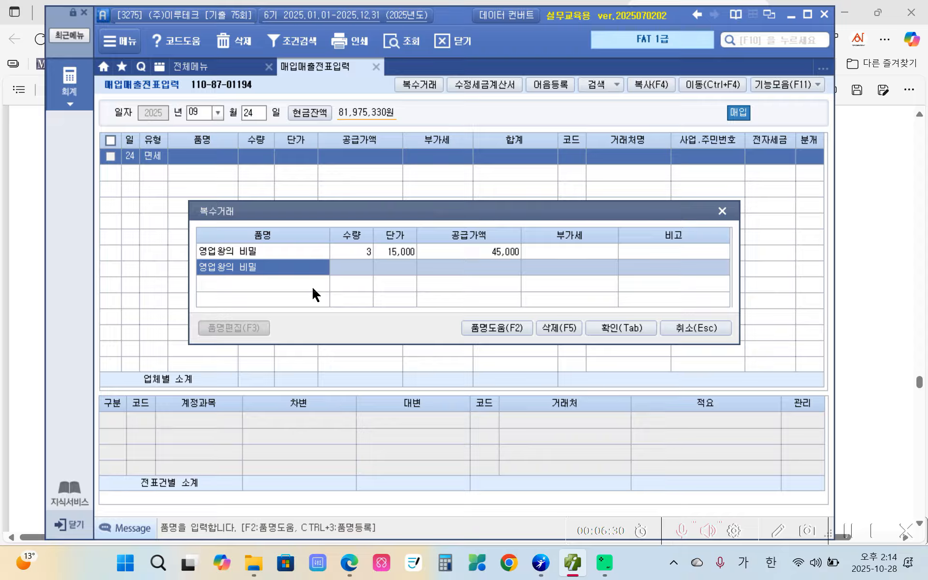
pyautogui.write('마케')
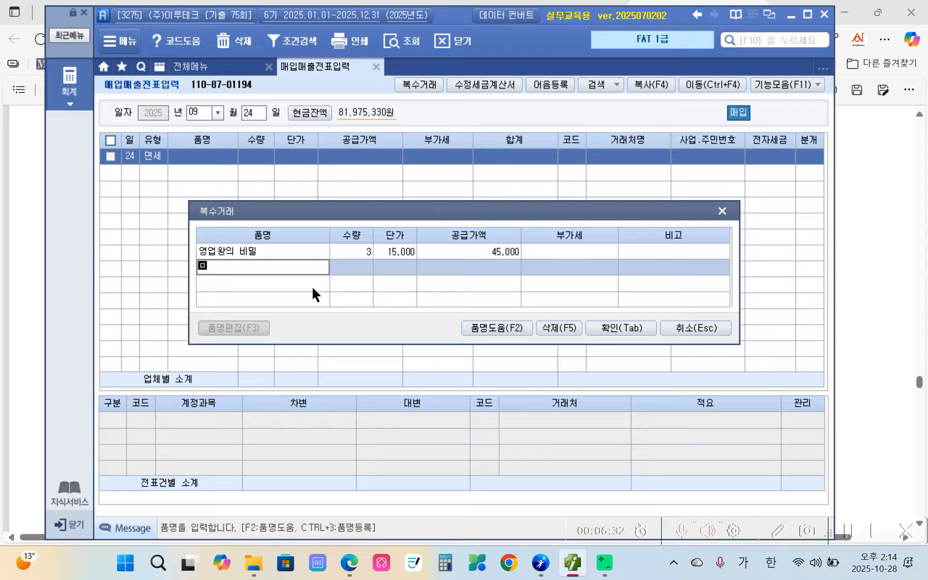
pyautogui.write('팅전략')
pyautogui.press('Return')
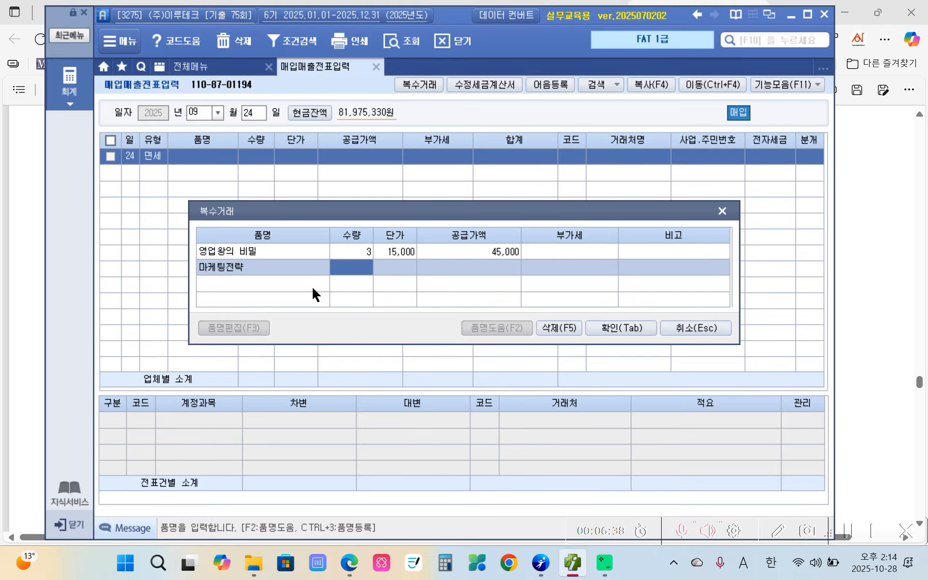
pyautogui.write('2')
pyautogui.press('Return')
pyautogui.write('1')
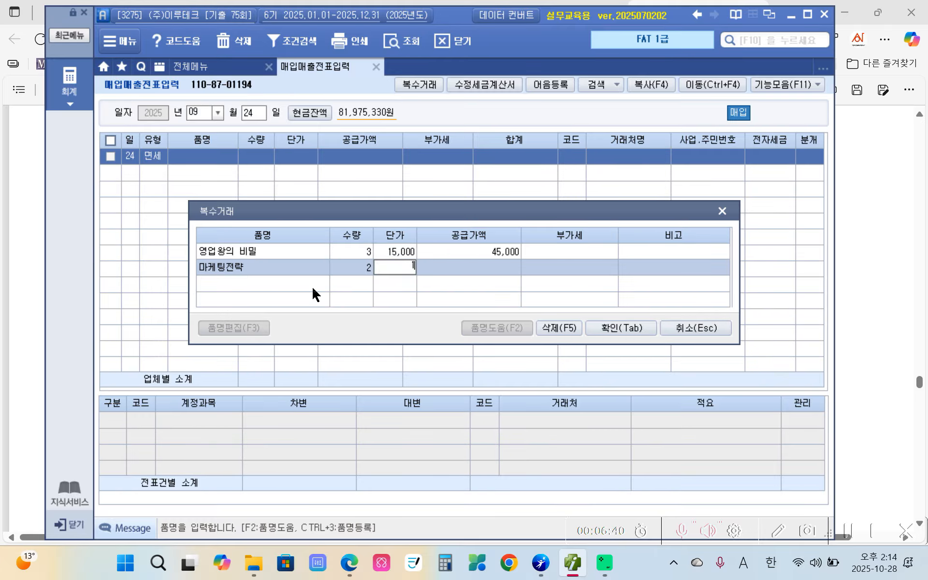
pyautogui.write('5,000')
pyautogui.press('Return')
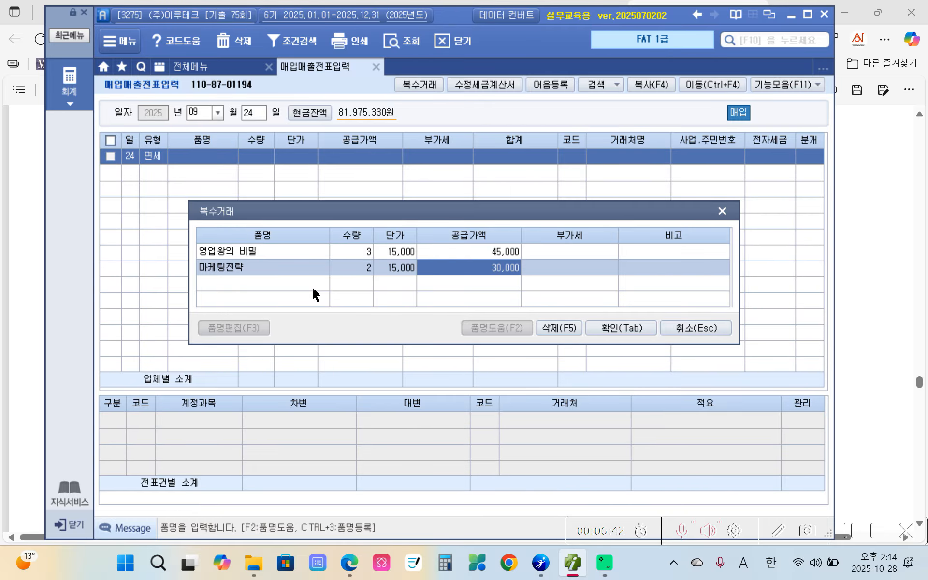
pyautogui.click(610, 326)
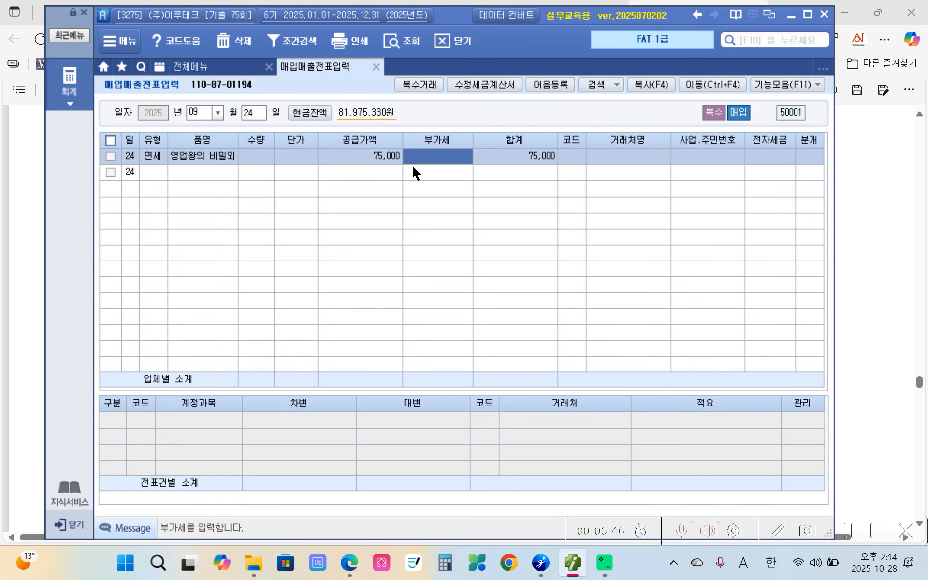
# Step: Choose 대신북클럽 as the voucher's trading partner and mark the electronic invoice as 전자입력
pyautogui.click(570, 154)
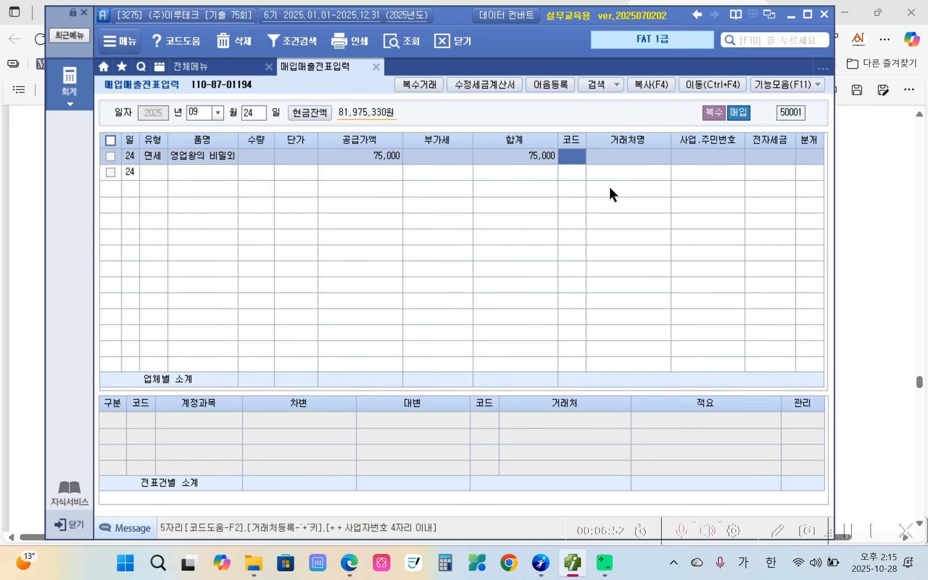
pyautogui.write('대신')
pyautogui.press('Return')
pyautogui.press('Return')
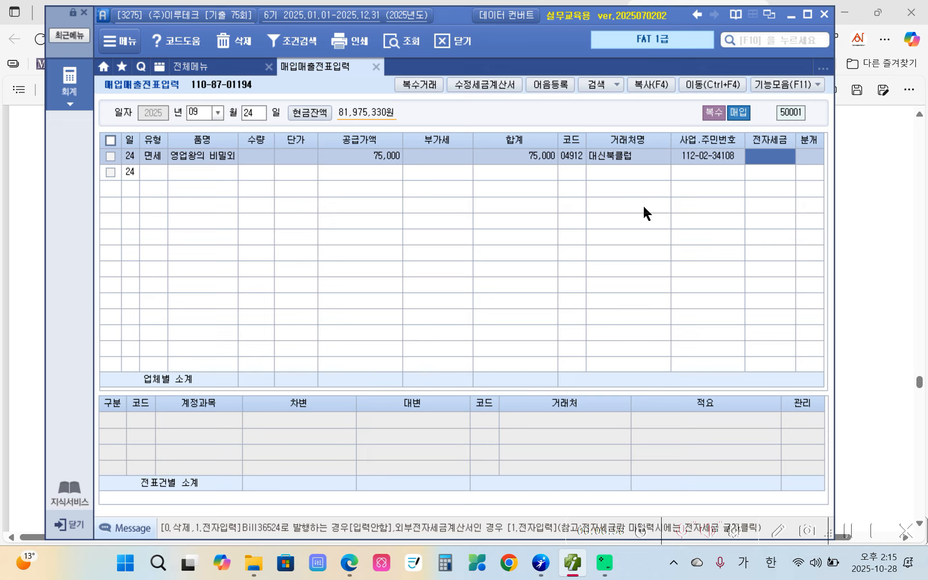
pyautogui.write('1')
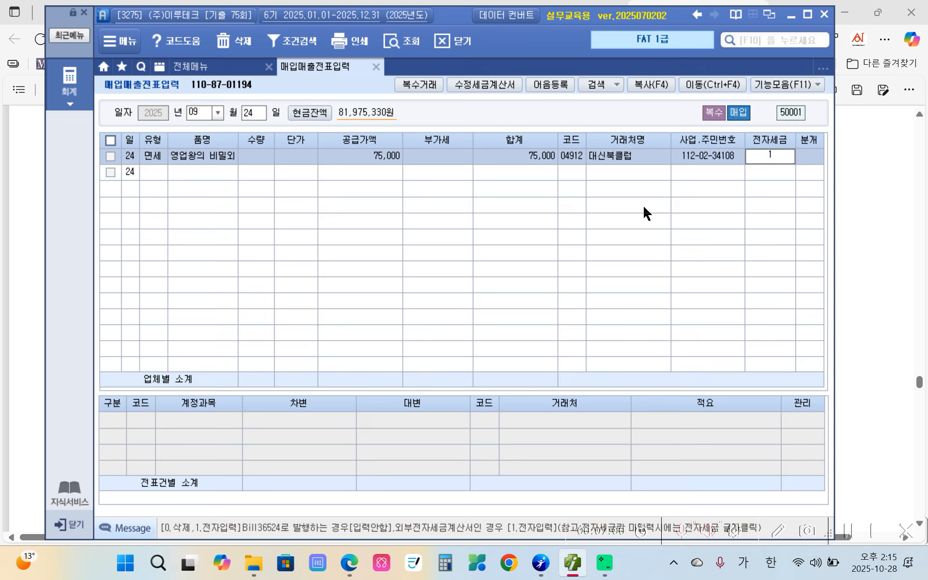
pyautogui.press('Return')
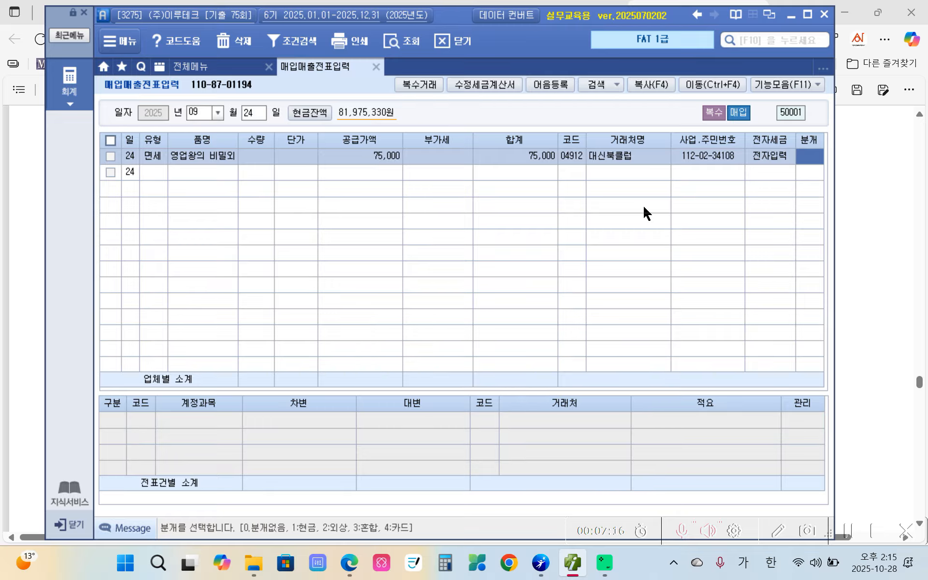
# Step: Set the journal type (분개) of the September 24 면세 voucher to 3 (혼합)
pyautogui.write('2')
pyautogui.press('Return')
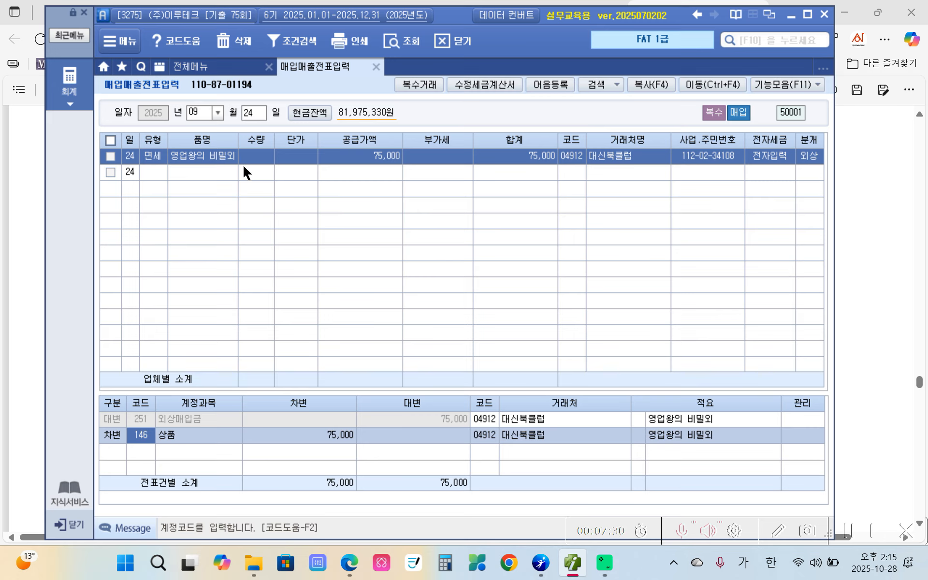
pyautogui.click(816, 166)
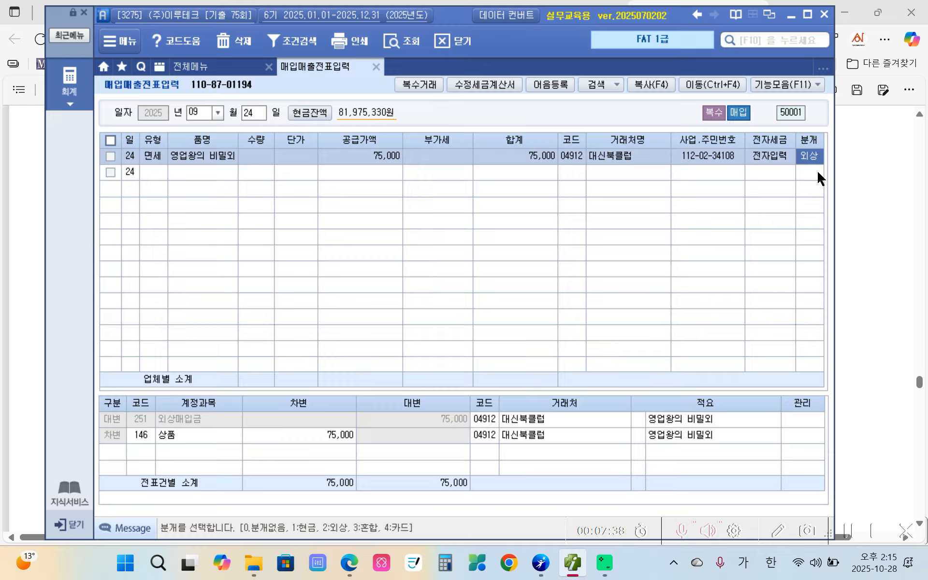
pyautogui.write('3')
pyautogui.press('Return')
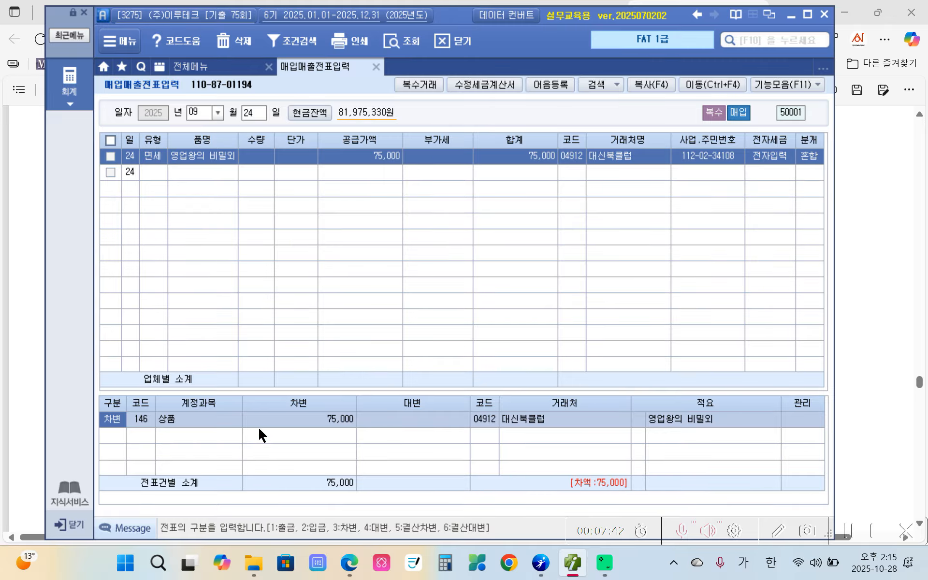
# Step: Change the debit line's account to 826 도서인쇄비 by searching the account codes for 도서
pyautogui.click(140, 424)
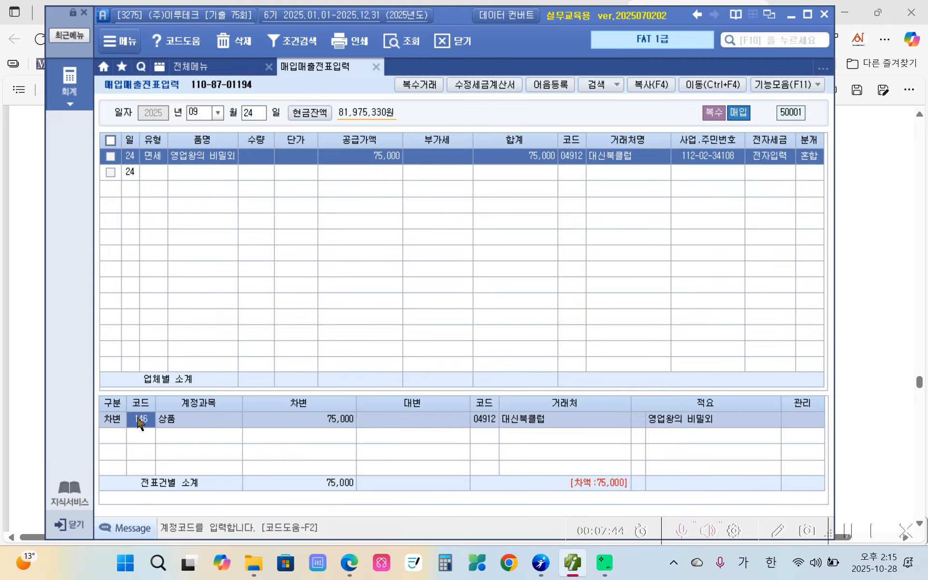
pyautogui.write('도서')
pyautogui.press('Return')
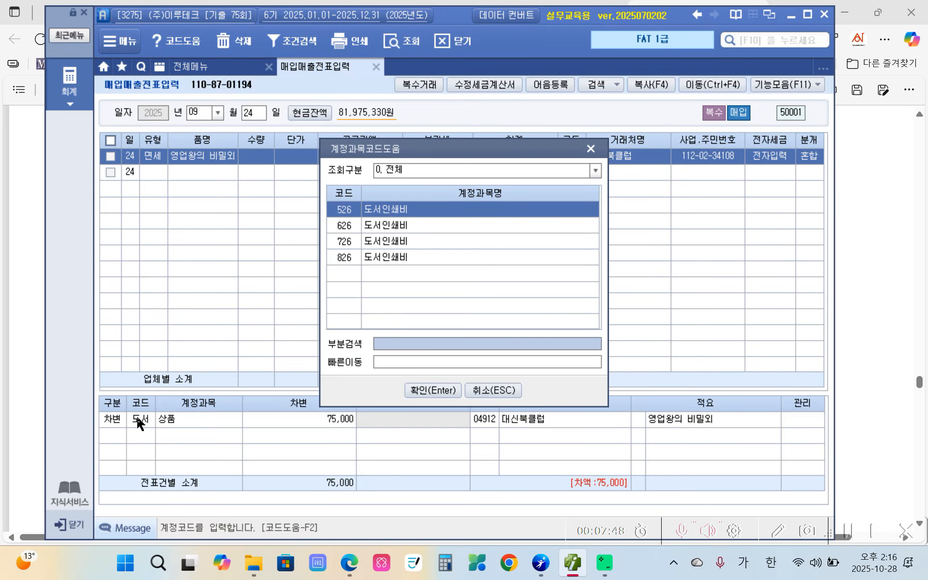
pyautogui.press('Down')
pyautogui.press('Down')
pyautogui.press('Down')
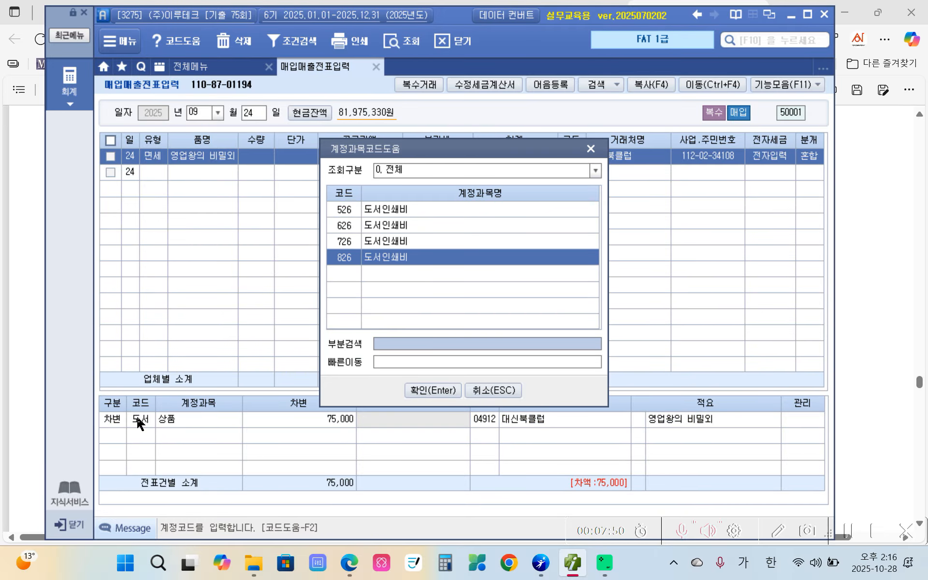
pyautogui.press('Return')
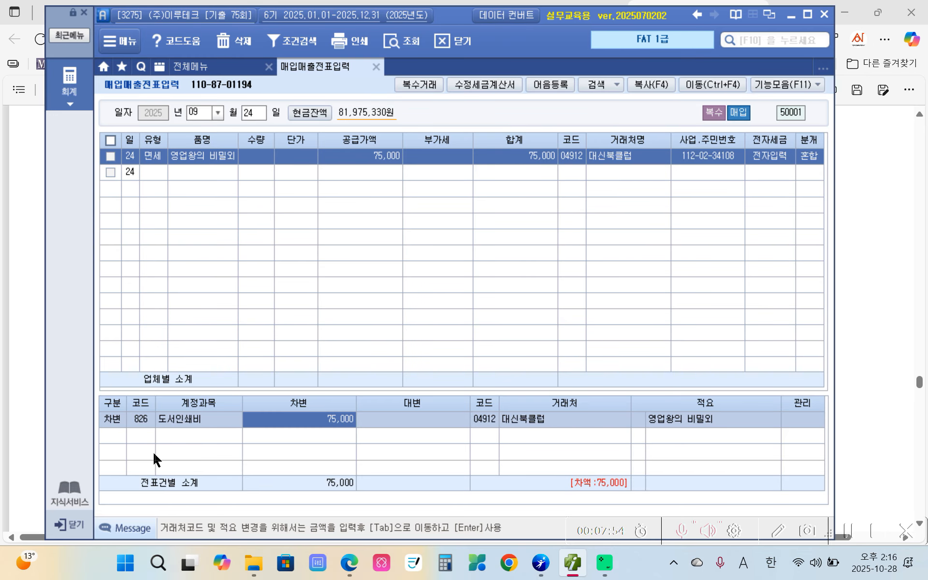
# Step: Add a credit line to the voucher with account 253 미지급금 and an amount of 75,000
pyautogui.click(118, 439)
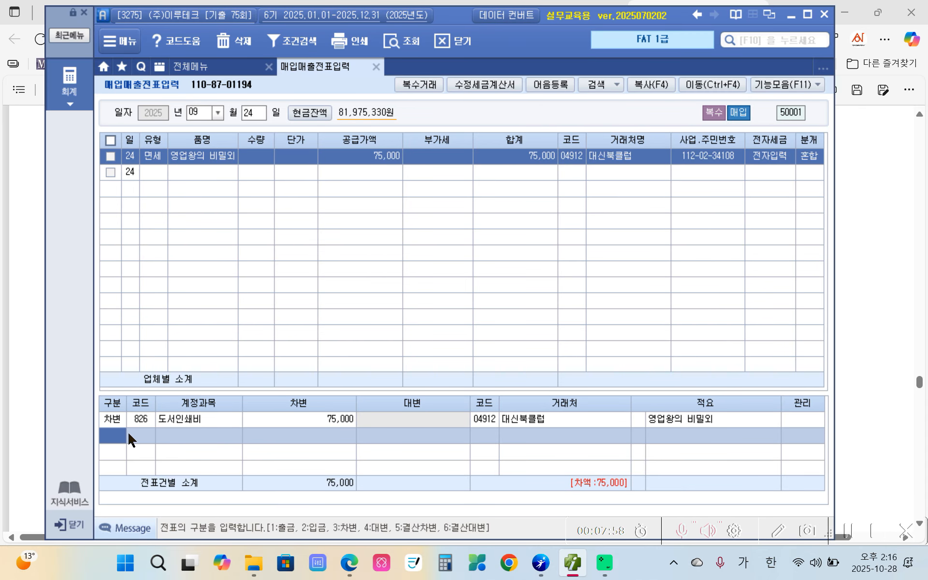
pyautogui.write('4')
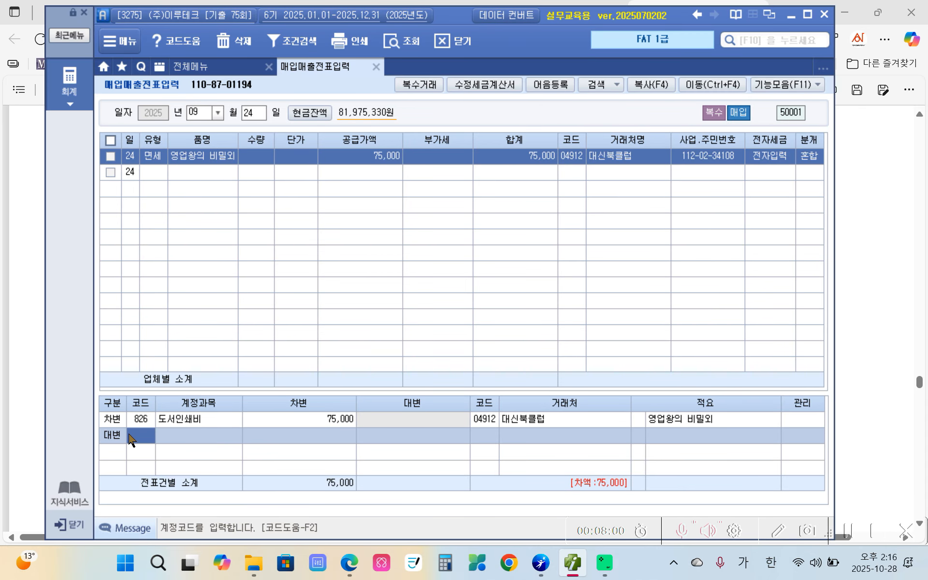
pyautogui.write('253')
pyautogui.press('Return')
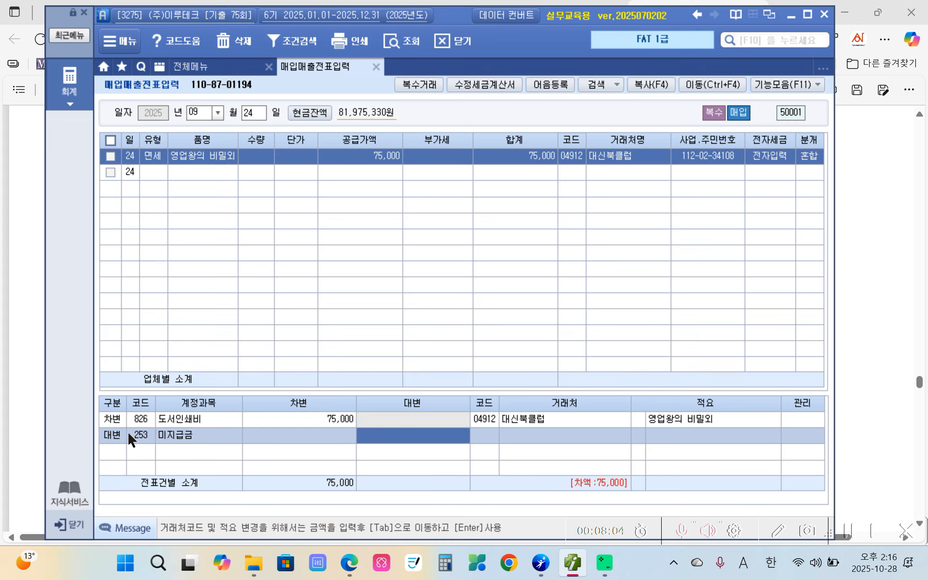
pyautogui.write('750000')
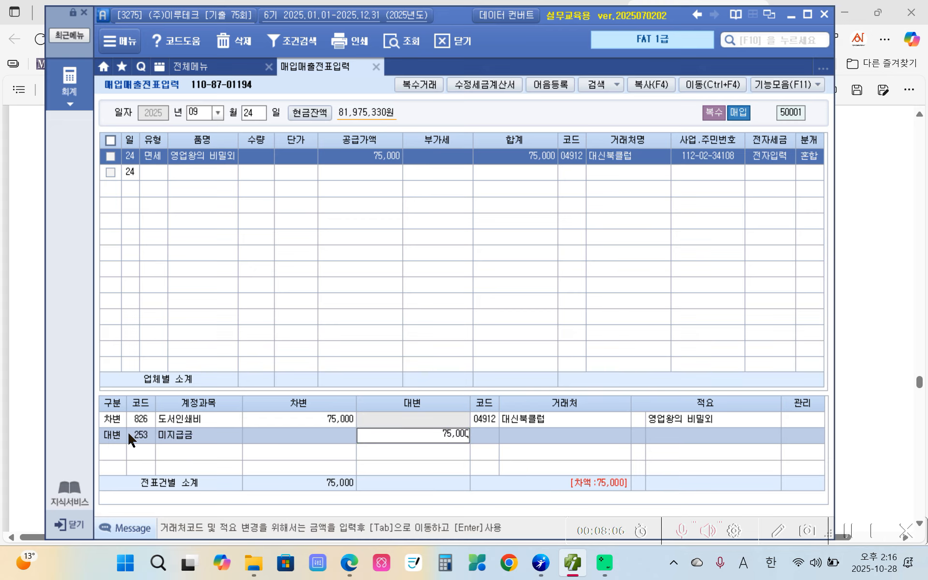
pyautogui.press('Return')
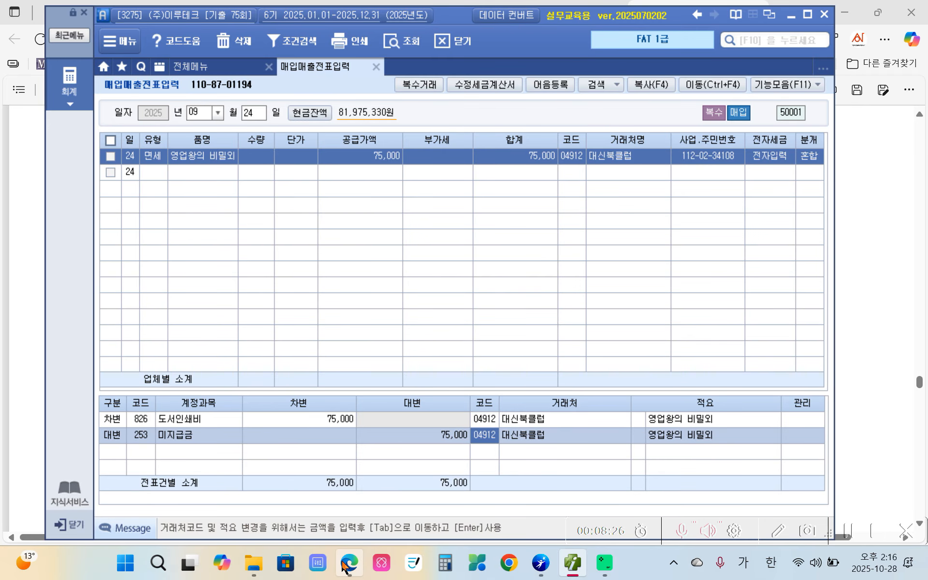
# Step: Switch to the exam PDF in Edge and read question 6, 부가가치세신고서에 의한 회계처리
pyautogui.moveTo(348, 566)
pyautogui.click(344, 503)
pyautogui.scroll(-5, 393, 396)
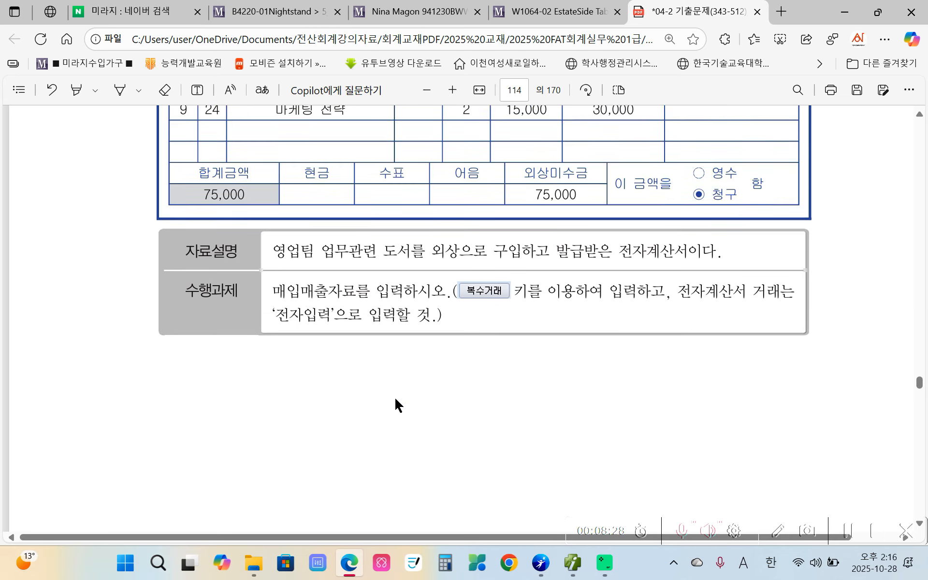
pyautogui.scroll(-10, 370, 410)
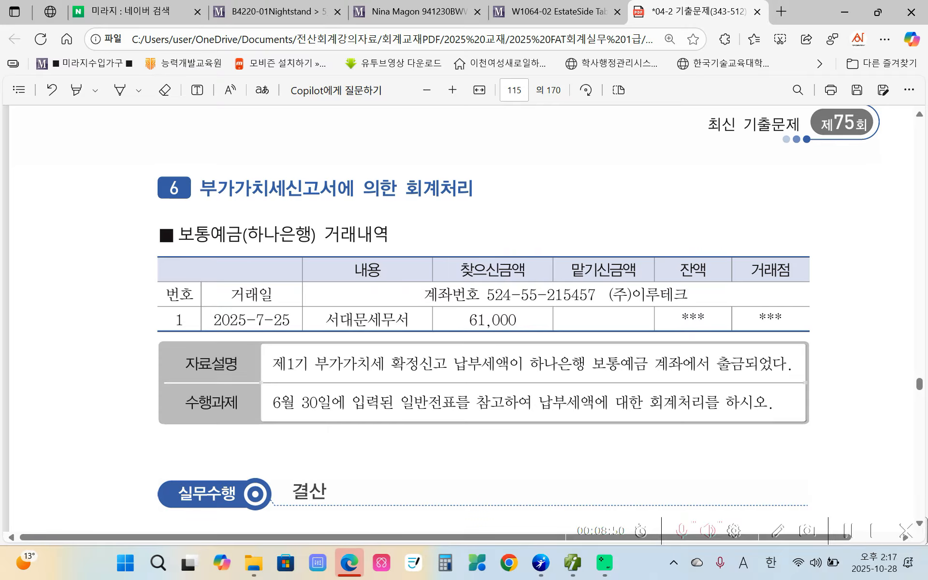
pyautogui.moveTo(161, 238)
pyautogui.mouseDown()
pyautogui.moveTo(167, 260)
pyautogui.moveTo(179, 226)
pyautogui.mouseUp()
pyautogui.moveTo(74, 225)
pyautogui.mouseDown()
pyautogui.moveTo(91, 221)
pyautogui.moveTo(100, 250)
pyautogui.mouseUp()
pyautogui.moveTo(101, 242); pyautogui.dragTo(114, 235)
pyautogui.moveTo(118, 217); pyautogui.dragTo(123, 269)
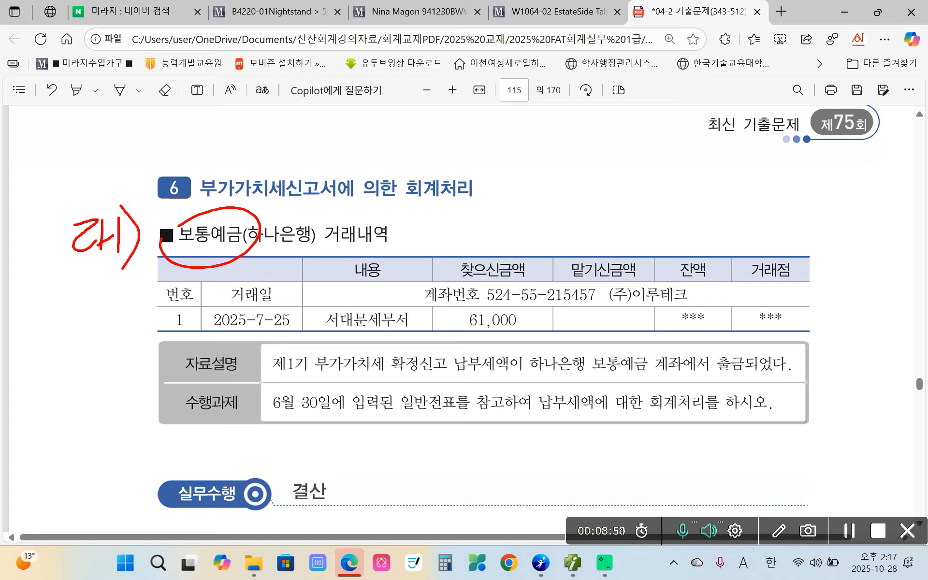
pyautogui.moveTo(72, 317); pyautogui.dragTo(92, 315)
pyautogui.moveTo(69, 340)
pyautogui.mouseDown()
pyautogui.moveTo(98, 332)
pyautogui.moveTo(74, 371)
pyautogui.mouseUp()
pyautogui.moveTo(89, 351); pyautogui.dragTo(102, 362)
pyautogui.moveTo(109, 303); pyautogui.dragTo(113, 363)
pyautogui.moveTo(113, 346); pyautogui.dragTo(120, 345)
pyautogui.moveTo(121, 300); pyautogui.dragTo(131, 380)
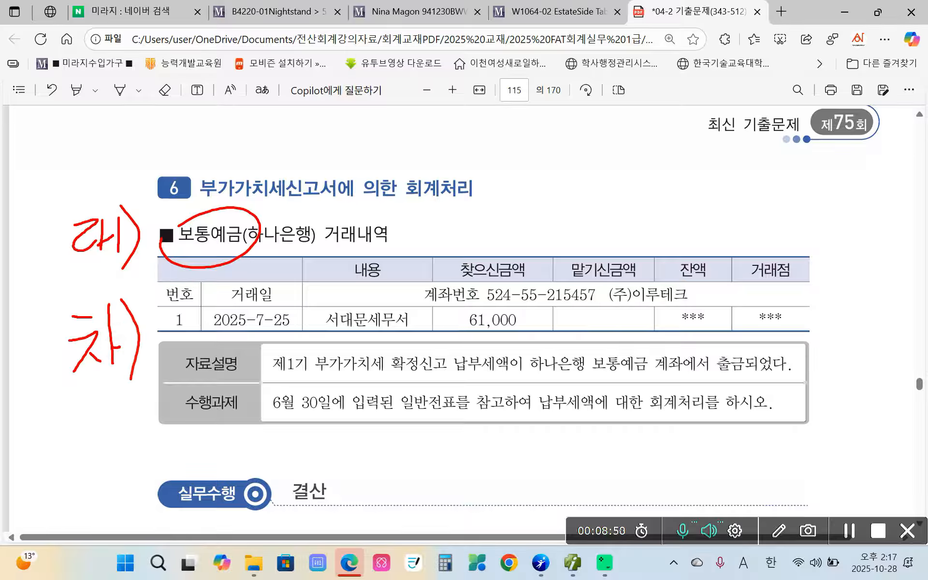
pyautogui.moveTo(273, 383)
pyautogui.mouseDown()
pyautogui.moveTo(305, 437)
pyautogui.moveTo(320, 385)
pyautogui.moveTo(271, 383)
pyautogui.mouseUp()
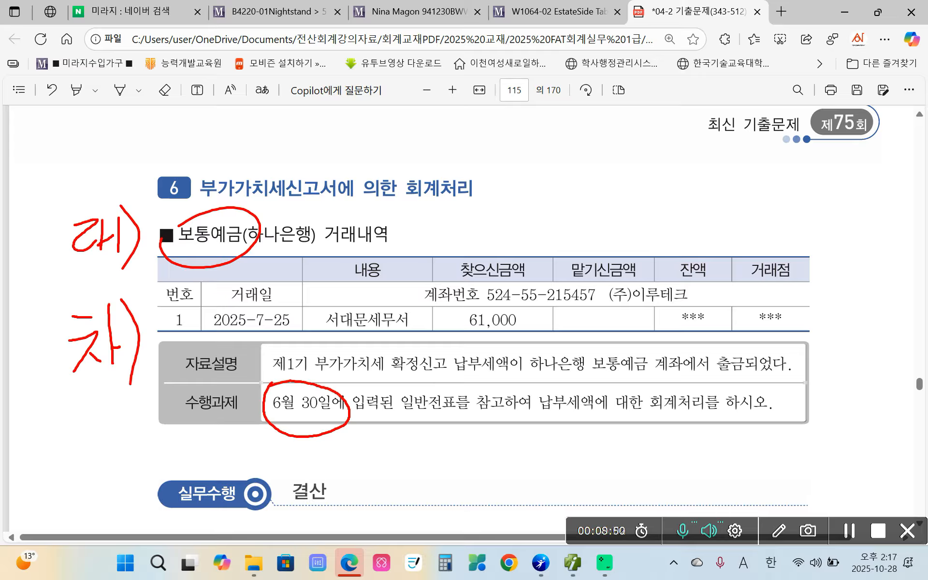
pyautogui.moveTo(261, 331); pyautogui.dragTo(295, 333)
pyautogui.moveTo(161, 319)
pyautogui.mouseDown()
pyautogui.moveTo(159, 355)
pyautogui.moveTo(178, 315)
pyautogui.mouseUp()
pyautogui.moveTo(177, 322); pyautogui.dragTo(180, 355)
pyautogui.moveTo(196, 303); pyautogui.dragTo(196, 371)
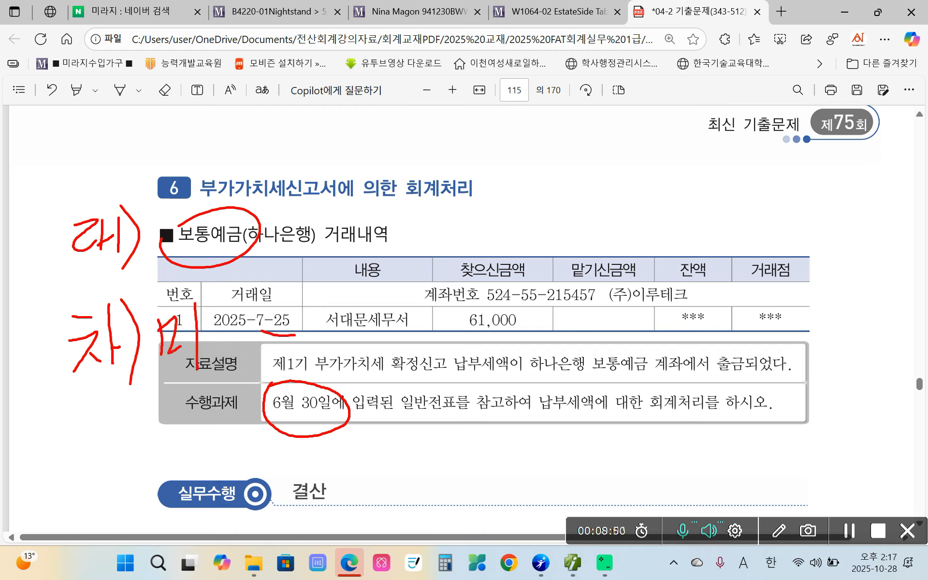
pyautogui.moveTo(216, 310)
pyautogui.mouseDown()
pyautogui.moveTo(212, 354)
pyautogui.moveTo(242, 346)
pyautogui.mouseUp()
pyautogui.moveTo(238, 300); pyautogui.dragTo(248, 363)
pyautogui.moveTo(254, 290)
pyautogui.mouseDown()
pyautogui.moveTo(270, 287)
pyautogui.moveTo(302, 307)
pyautogui.moveTo(279, 349)
pyautogui.mouseUp()
pyautogui.moveTo(293, 313); pyautogui.dragTo(292, 335)
pyautogui.moveTo(330, 302)
pyautogui.mouseDown()
pyautogui.moveTo(323, 339)
pyautogui.moveTo(357, 310)
pyautogui.moveTo(377, 367)
pyautogui.mouseUp()
pyautogui.moveTo(383, 288)
pyautogui.mouseDown()
pyautogui.moveTo(390, 321)
pyautogui.moveTo(416, 305)
pyautogui.mouseUp()
pyautogui.moveTo(390, 325)
pyautogui.mouseDown()
pyautogui.moveTo(411, 355)
pyautogui.moveTo(423, 354)
pyautogui.mouseUp()
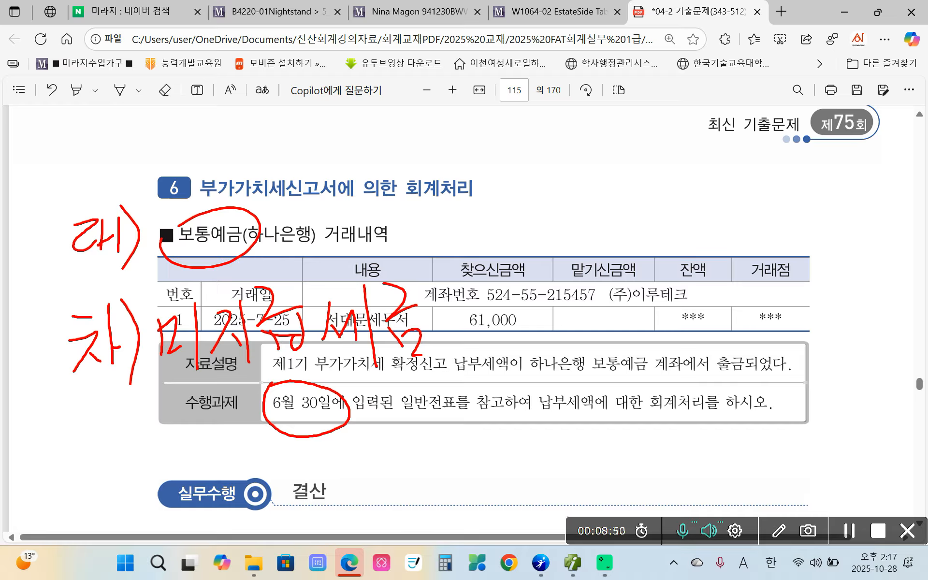
pyautogui.moveTo(463, 262); pyautogui.dragTo(498, 374)
pyautogui.moveTo(508, 282)
pyautogui.mouseDown()
pyautogui.moveTo(488, 337)
pyautogui.moveTo(518, 332)
pyautogui.mouseUp()
pyautogui.moveTo(525, 302)
pyautogui.mouseDown()
pyautogui.moveTo(522, 329)
pyautogui.moveTo(540, 341)
pyautogui.mouseUp()
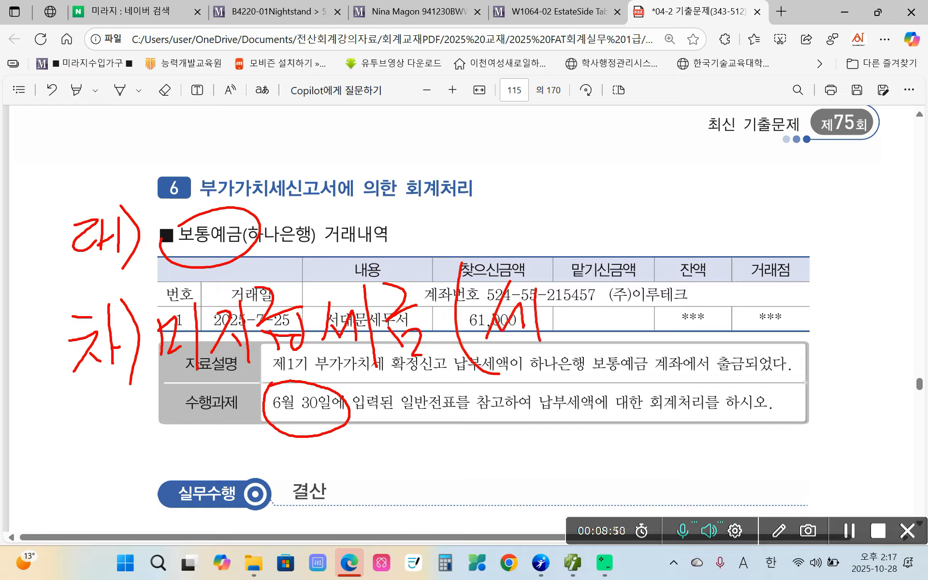
pyautogui.moveTo(551, 269)
pyautogui.mouseDown()
pyautogui.moveTo(556, 313)
pyautogui.moveTo(576, 299)
pyautogui.mouseUp()
pyautogui.moveTo(539, 329); pyautogui.dragTo(582, 313)
pyautogui.moveTo(562, 327); pyautogui.dragTo(565, 352)
pyautogui.moveTo(585, 271)
pyautogui.mouseDown()
pyautogui.moveTo(546, 374)
pyautogui.moveTo(529, 387)
pyautogui.mouseUp()
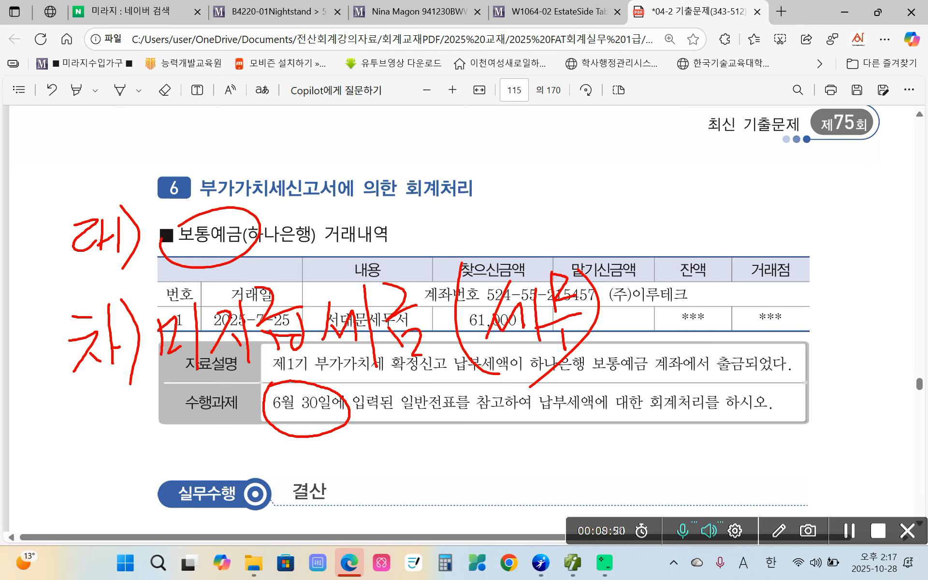
pyautogui.press('Escape')
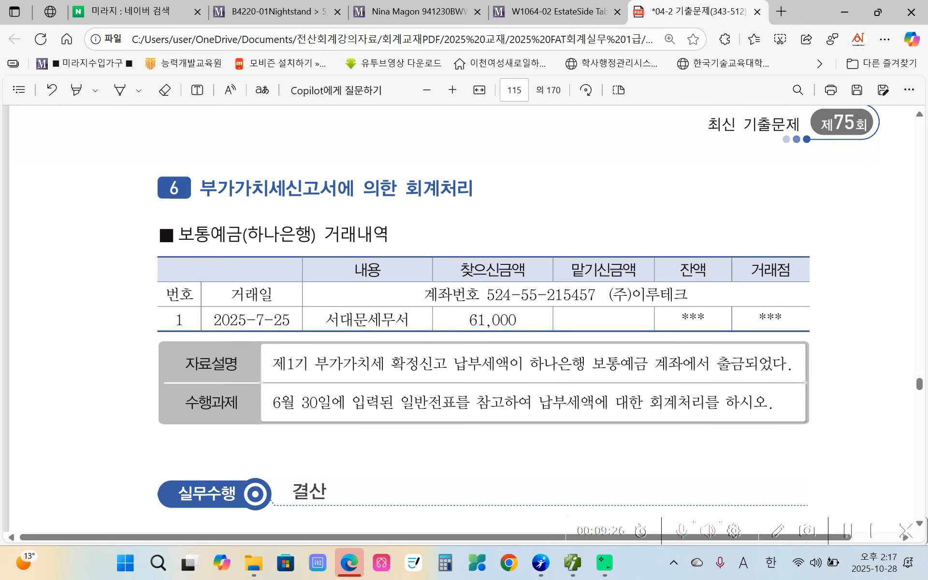
# Step: Switch back to the accounting program and open 일반전표입력 for the date July 25
pyautogui.click(573, 562)
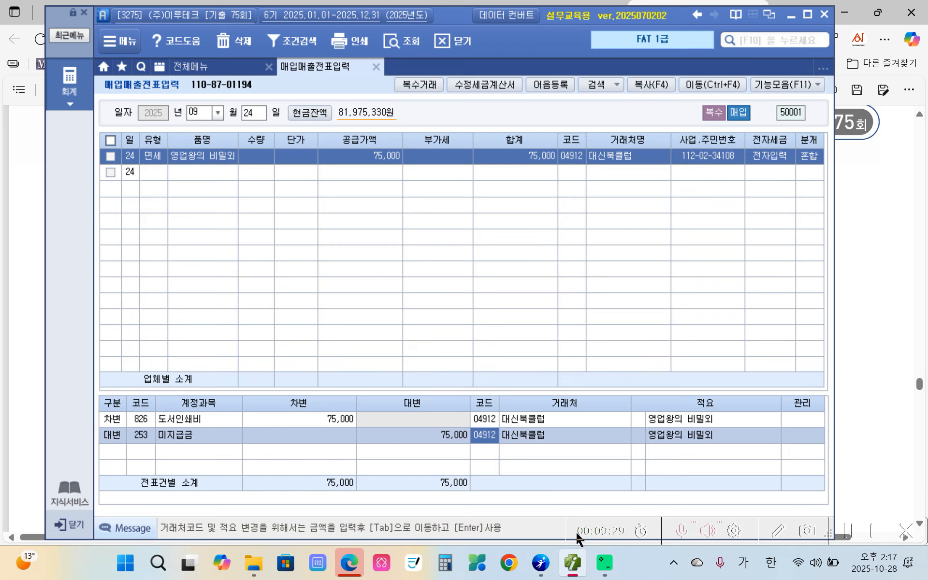
pyautogui.click(202, 68)
pyautogui.click(315, 133)
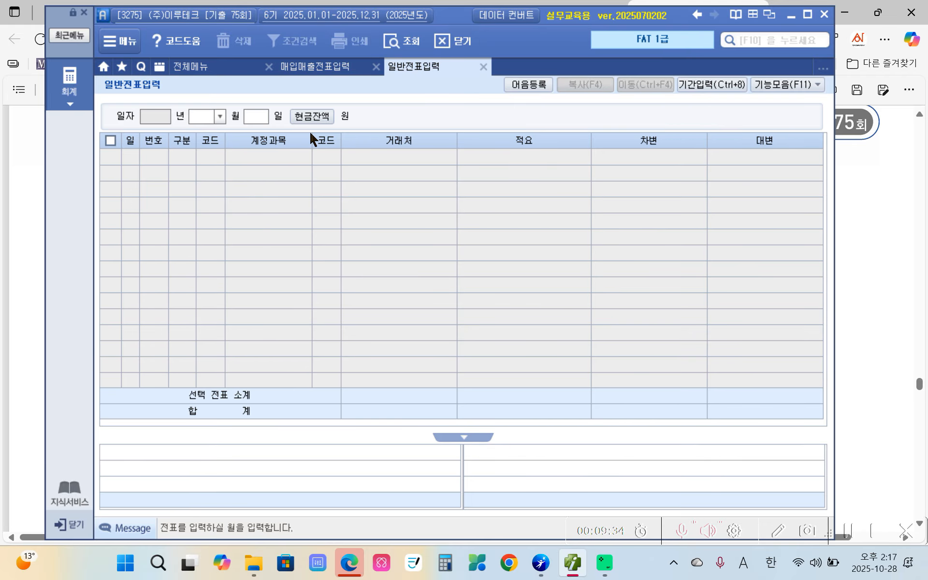
pyautogui.write('7')
pyautogui.press('Return')
pyautogui.write('25')
pyautogui.press('Return')
# Step: Start a debit (차변) line in the July 25 voucher with account 261 미지급세금
pyautogui.write('3')
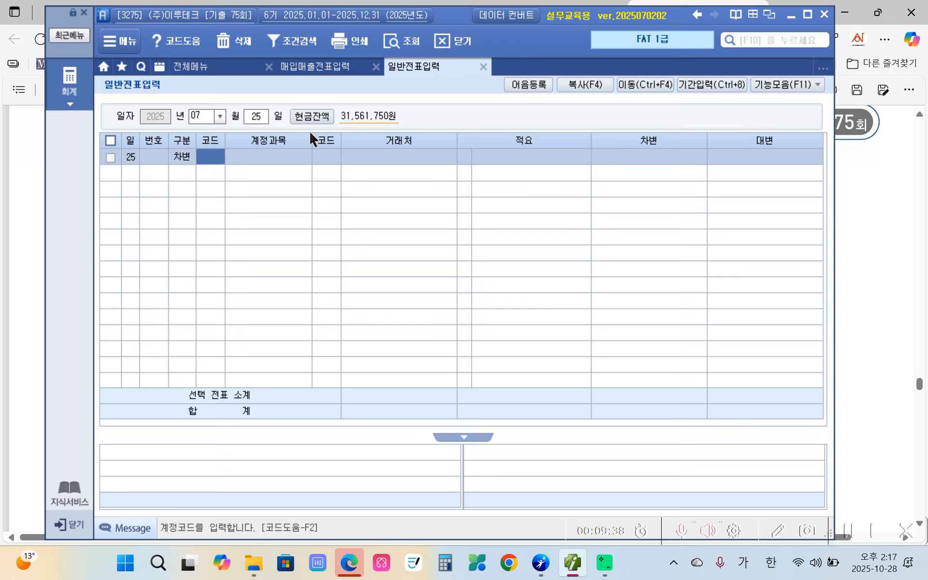
pyautogui.write('256')
pyautogui.press('Return')
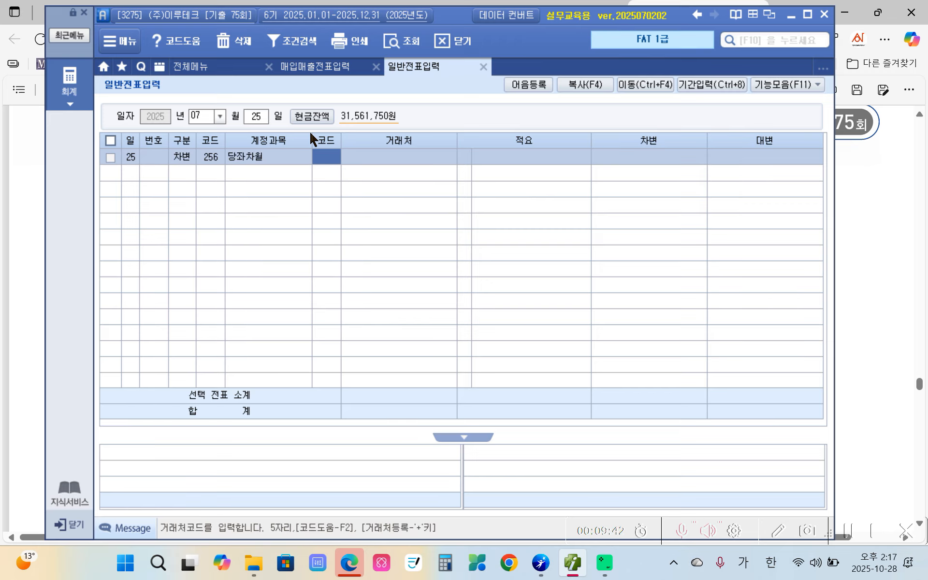
pyautogui.press('Left')
pyautogui.write('미')
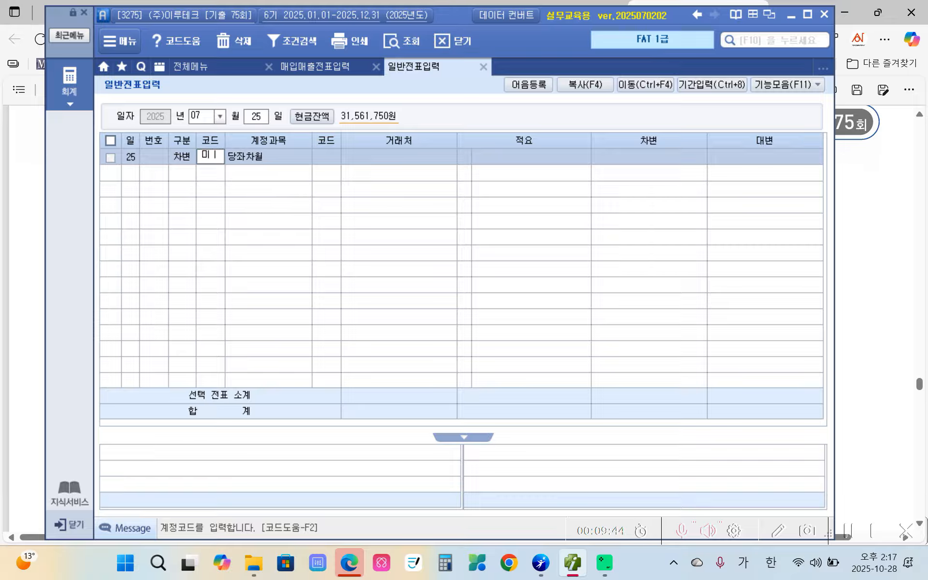
pyautogui.write('ㅈㅣ')
pyautogui.press('Return')
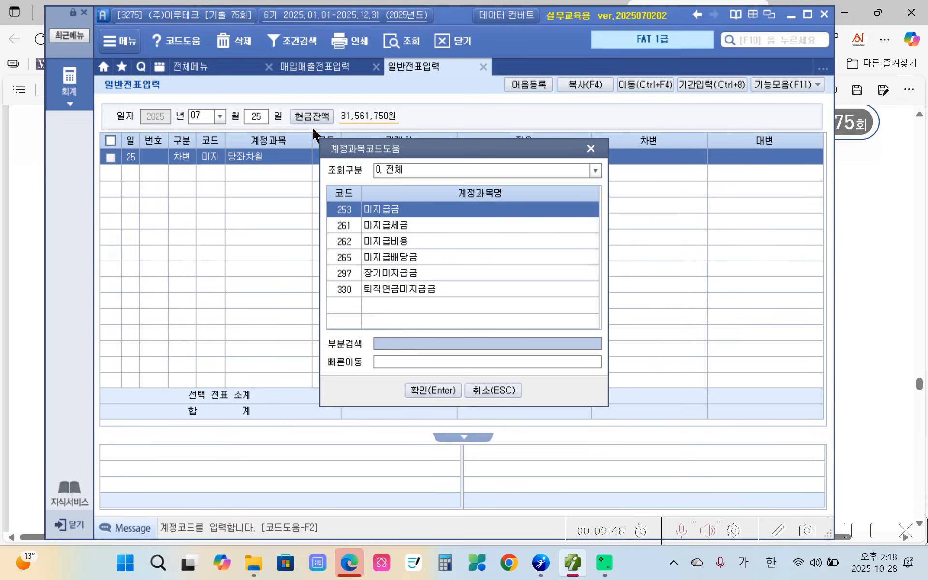
pyautogui.press('Down')
pyautogui.press('Return')
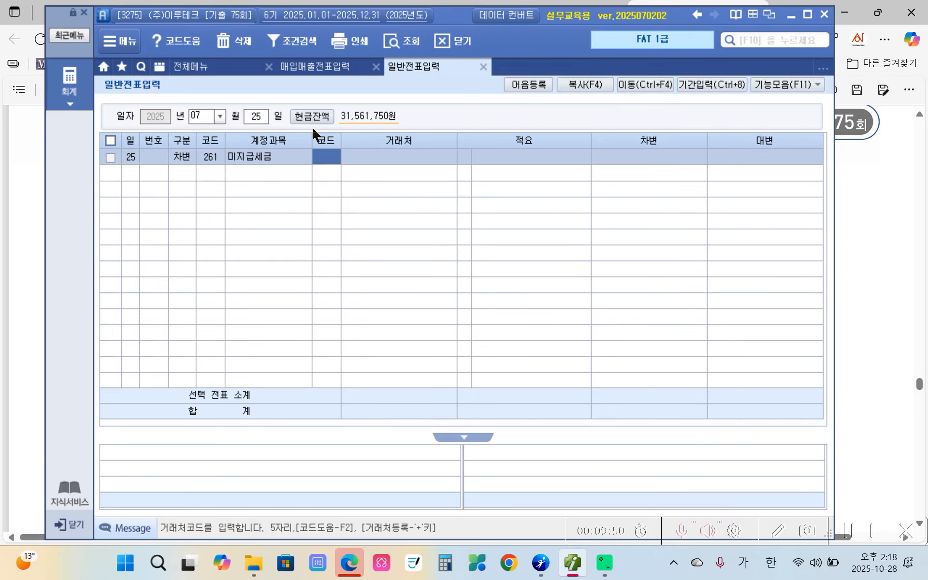
# Step: Assign 서대문세무서 as the 미지급세금 line's trading partner, leave the description blank, and enter a debit amount of 61,000
pyautogui.write('세무')
pyautogui.press('Return')
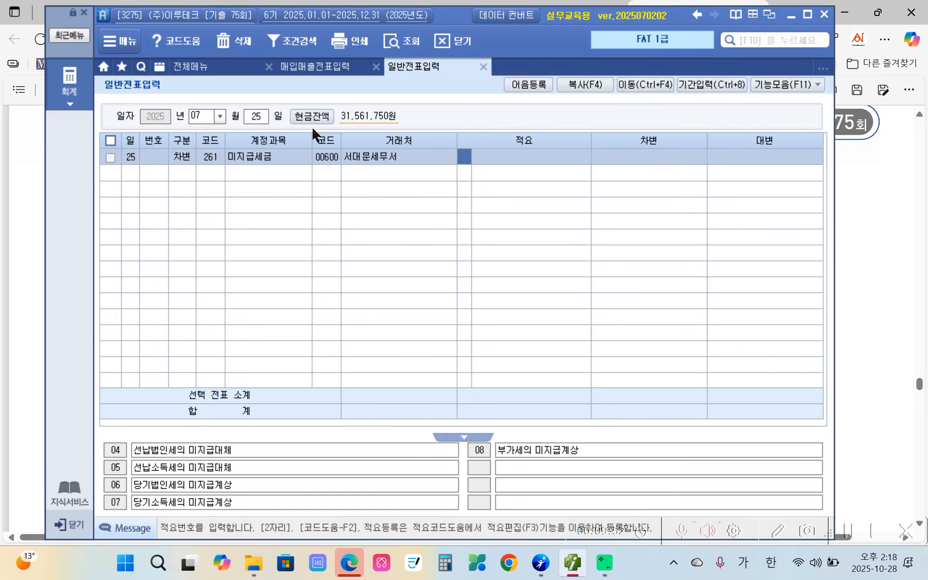
pyautogui.press('Return')
pyautogui.press('Return')
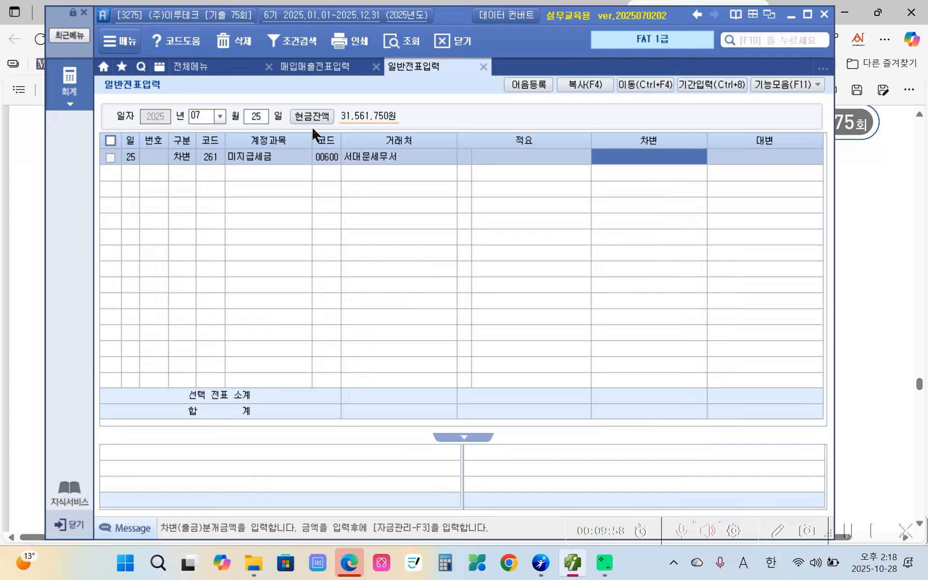
pyautogui.write('61+')
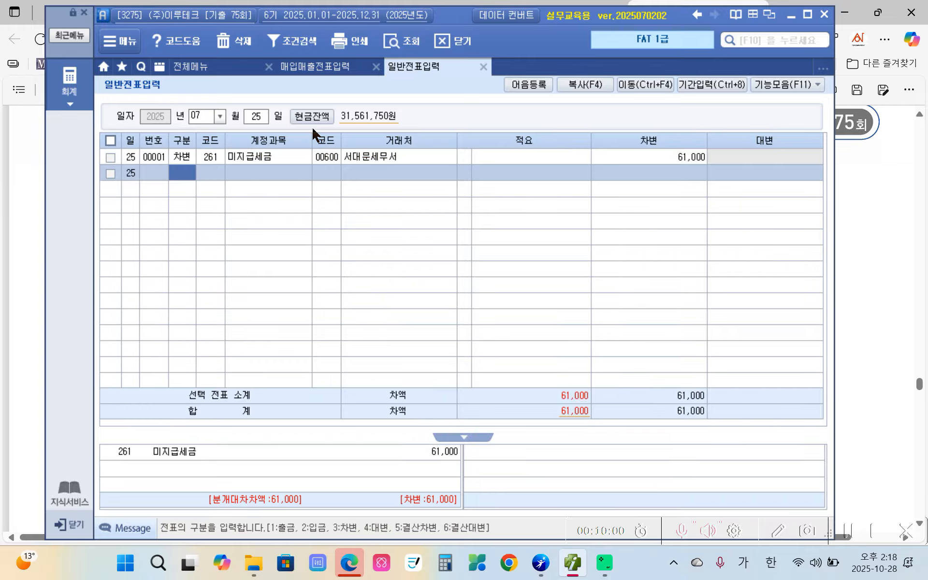
pyautogui.press('Return')
# Step: Add a credit (대변) line to the July 25 voucher with account 103 보통예금, trading partner 하나은행(보통), and amount 61,000
pyautogui.write('4')
pyautogui.write('103')
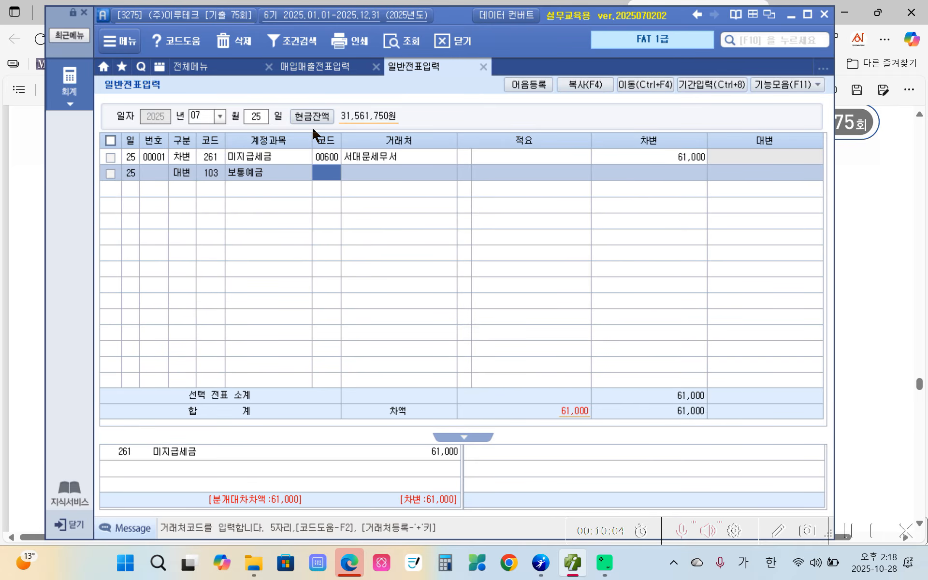
pyautogui.write('하나')
pyautogui.press('Return')
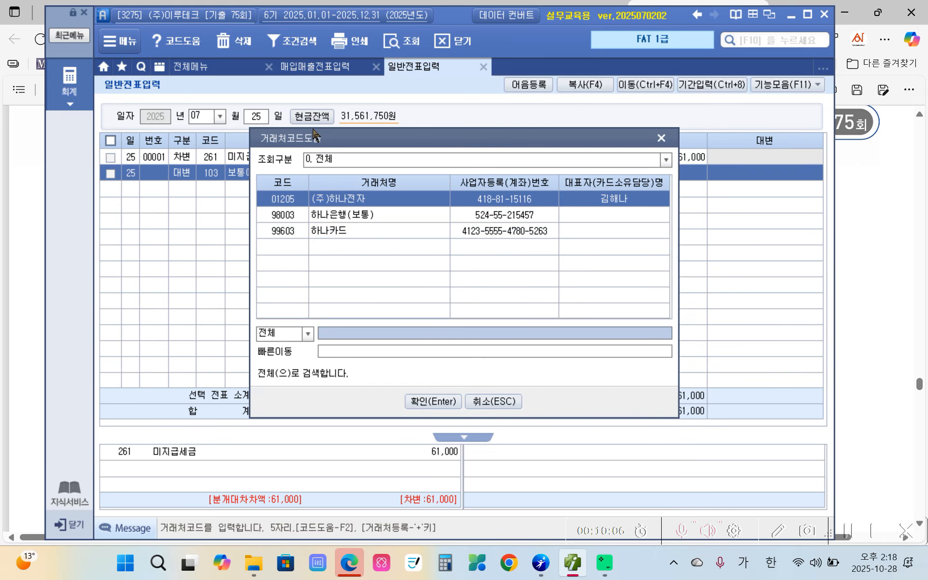
pyautogui.press('Down')
pyautogui.press('Return')
pyautogui.press('Return')
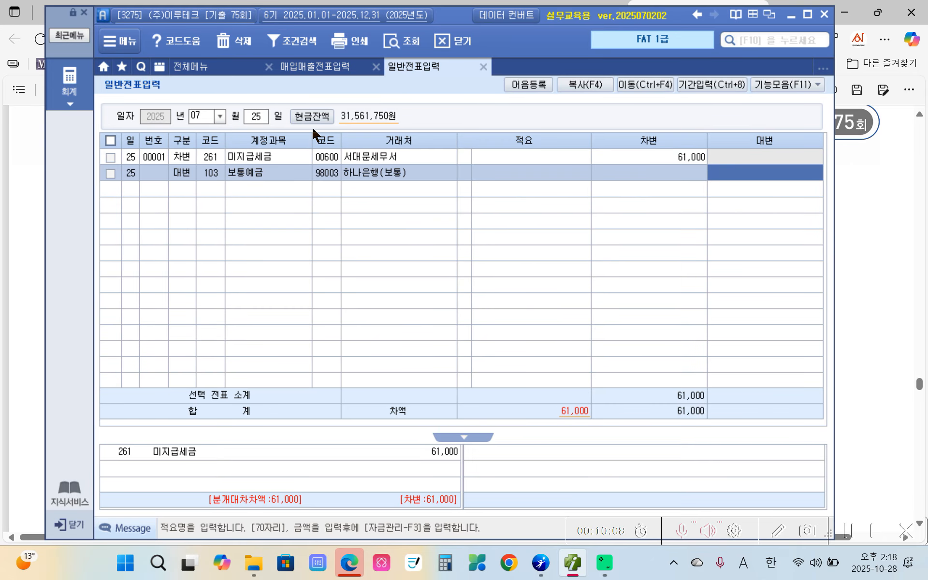
pyautogui.write('61000')
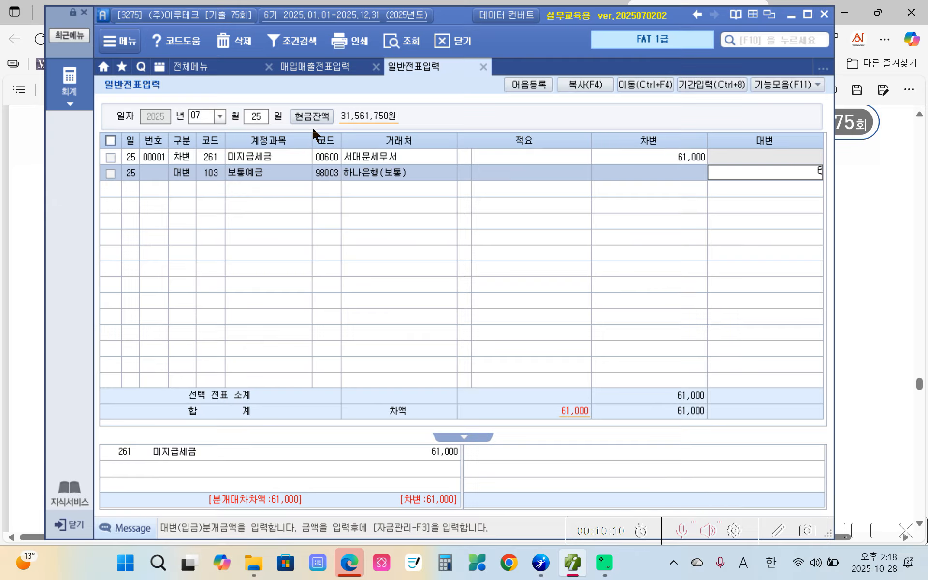
pyautogui.press('Return')
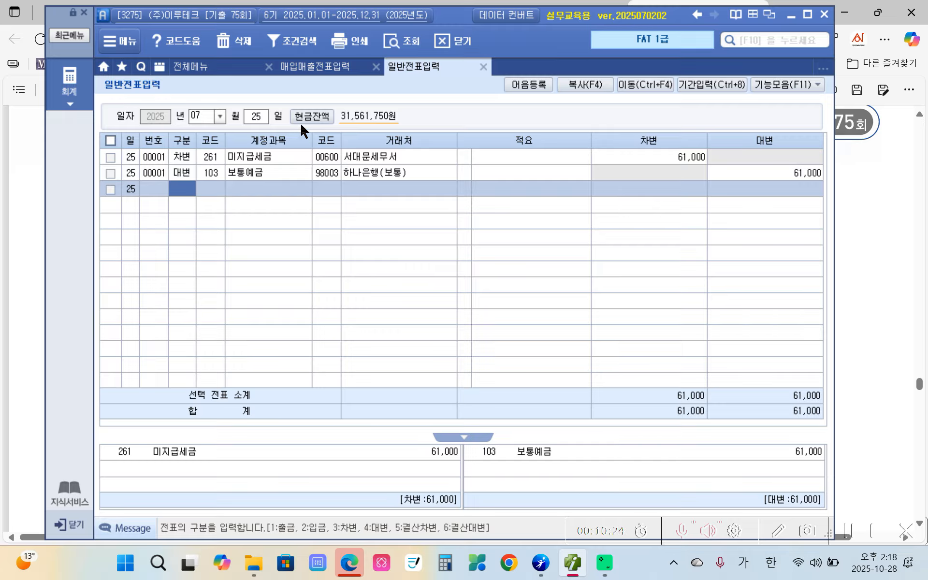
# Step: Switch to the exam PDF in Edge and highlight "소모품의 기말 현재 미사용 내역" in yellow under 수동결산 및 자동결산
pyautogui.click(349, 563)
pyautogui.scroll(-5, 353, 222)
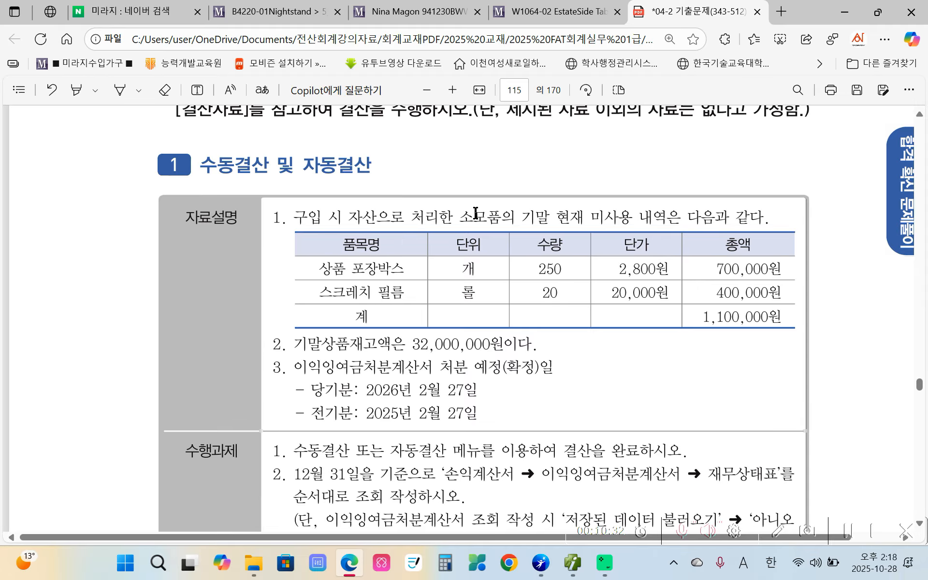
pyautogui.moveTo(470, 219); pyautogui.dragTo(667, 215)
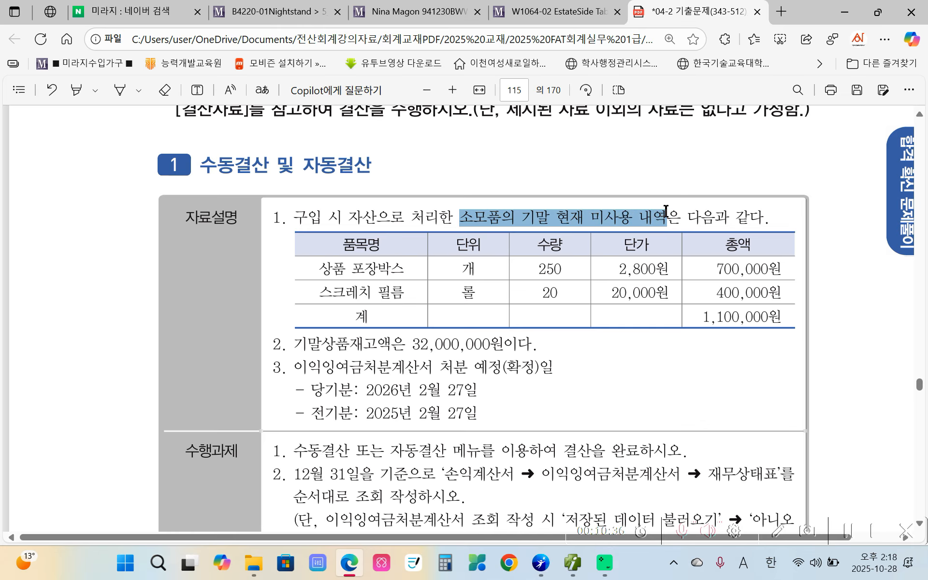
pyautogui.moveTo(700, 141)
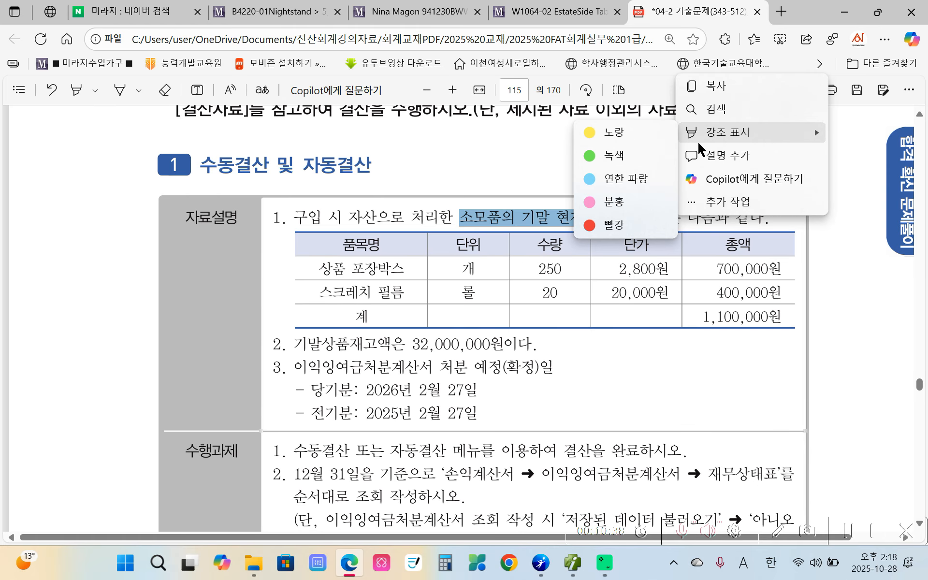
pyautogui.click(648, 135)
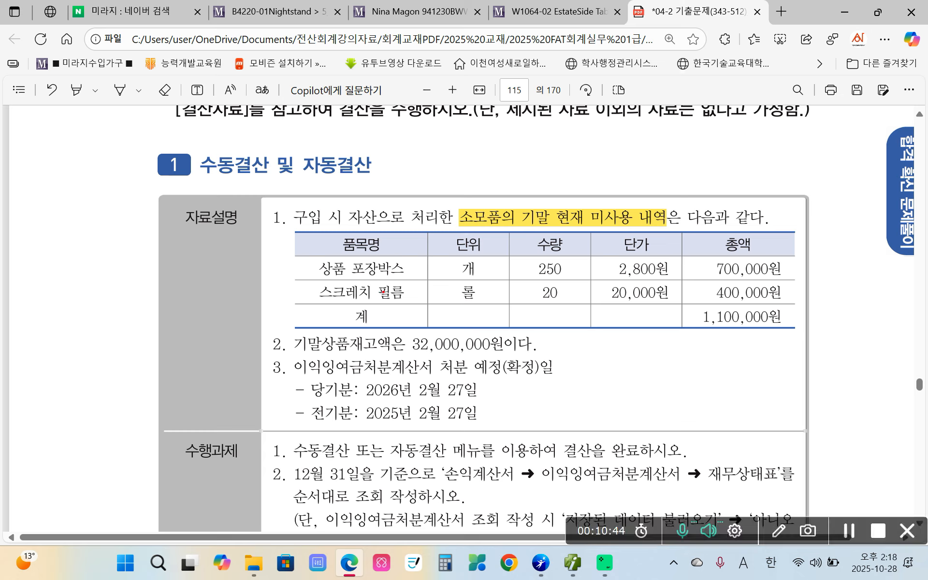
pyautogui.moveTo(382, 217)
pyautogui.mouseDown()
pyautogui.moveTo(310, 220)
pyautogui.moveTo(375, 239)
pyautogui.mouseUp()
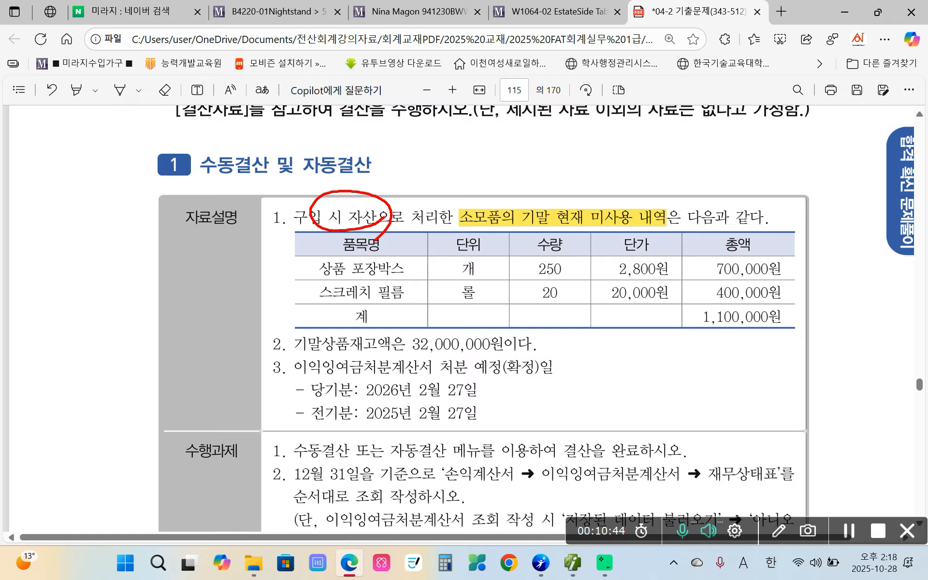
pyautogui.moveTo(790, 337)
pyautogui.mouseDown()
pyautogui.moveTo(749, 351)
pyautogui.moveTo(716, 295)
pyautogui.moveTo(801, 349)
pyautogui.mouseUp()
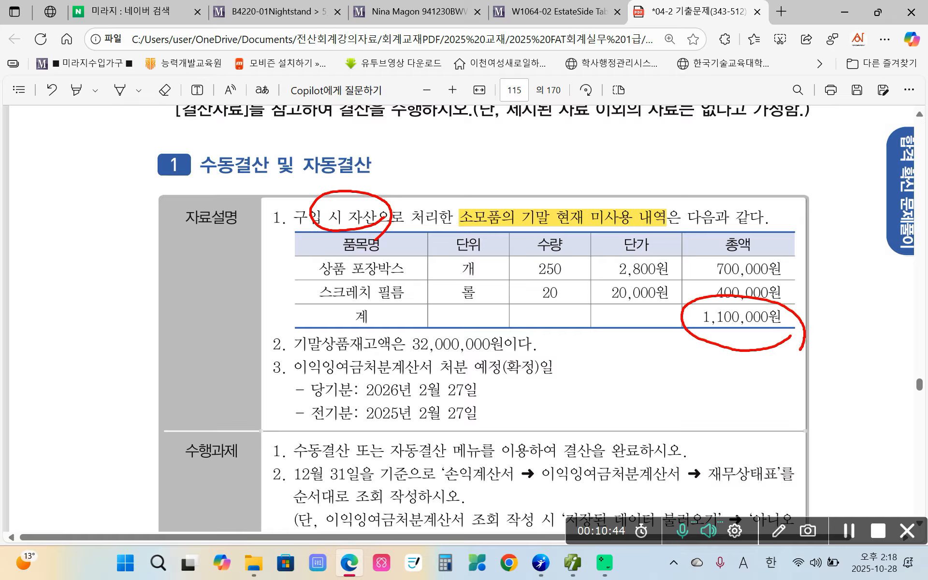
pyautogui.moveTo(643, 226)
pyautogui.mouseDown()
pyautogui.moveTo(580, 212)
pyautogui.moveTo(643, 219)
pyautogui.moveTo(762, 174)
pyautogui.moveTo(805, 321)
pyautogui.moveTo(819, 301)
pyautogui.moveTo(806, 325)
pyautogui.mouseUp()
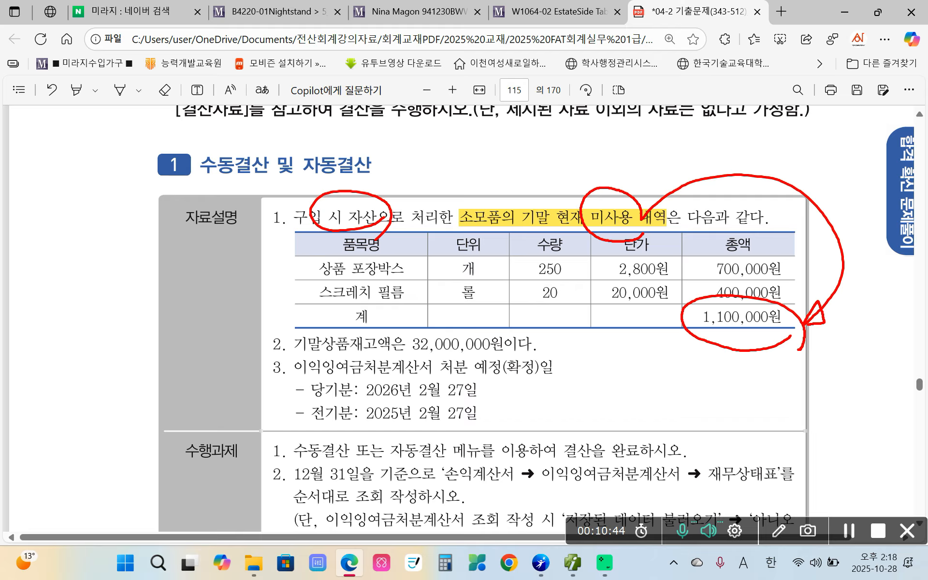
pyautogui.moveTo(62, 237); pyautogui.dragTo(67, 278)
pyautogui.moveTo(89, 237)
pyautogui.mouseDown()
pyautogui.moveTo(89, 260)
pyautogui.moveTo(117, 246)
pyautogui.mouseUp()
pyautogui.moveTo(122, 215); pyautogui.dragTo(123, 293)
pyautogui.moveTo(139, 232); pyautogui.dragTo(151, 264)
pyautogui.moveTo(182, 214); pyautogui.dragTo(181, 261)
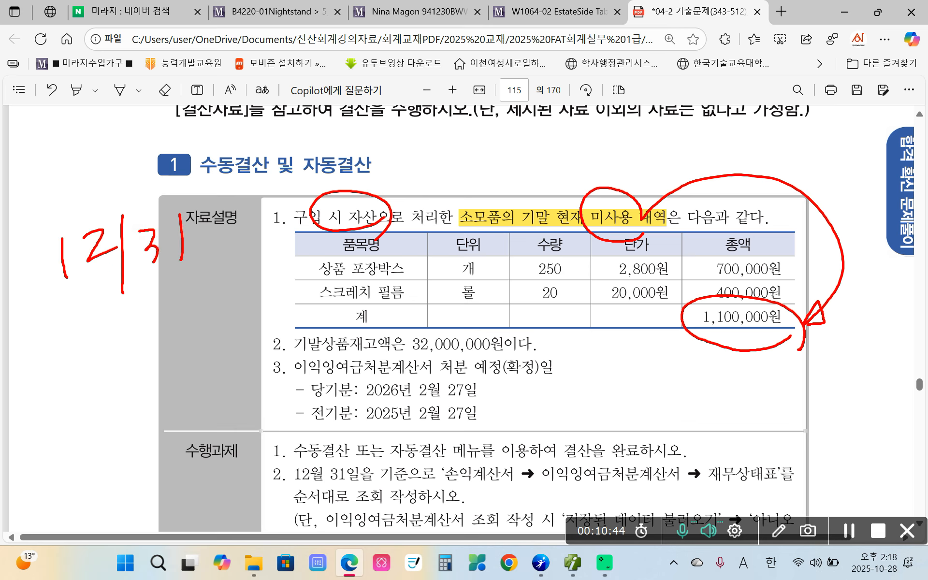
pyautogui.moveTo(83, 318)
pyautogui.mouseDown()
pyautogui.moveTo(188, 264)
pyautogui.moveTo(187, 282)
pyautogui.moveTo(203, 279)
pyautogui.mouseUp()
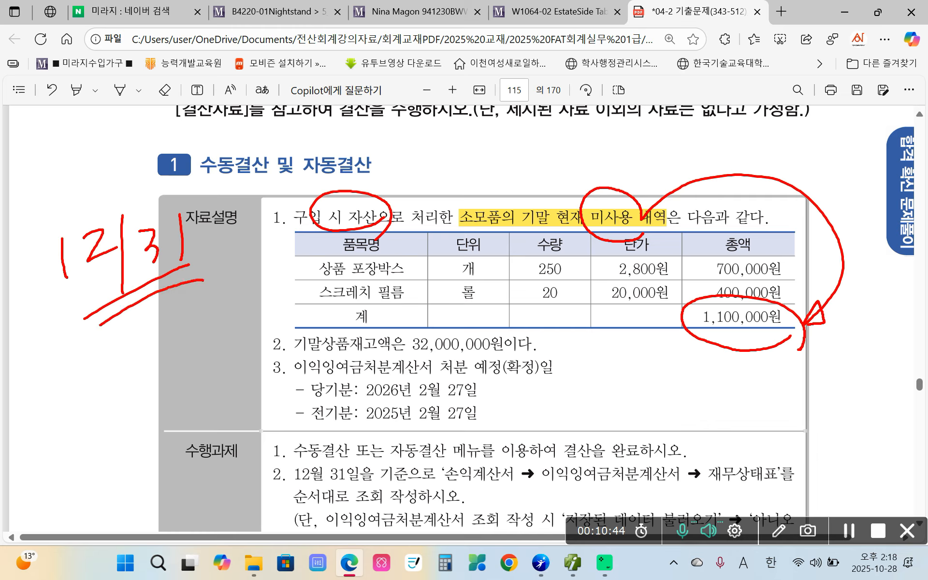
pyautogui.moveTo(243, 247); pyautogui.dragTo(343, 201)
pyautogui.moveTo(325, 237); pyautogui.dragTo(379, 236)
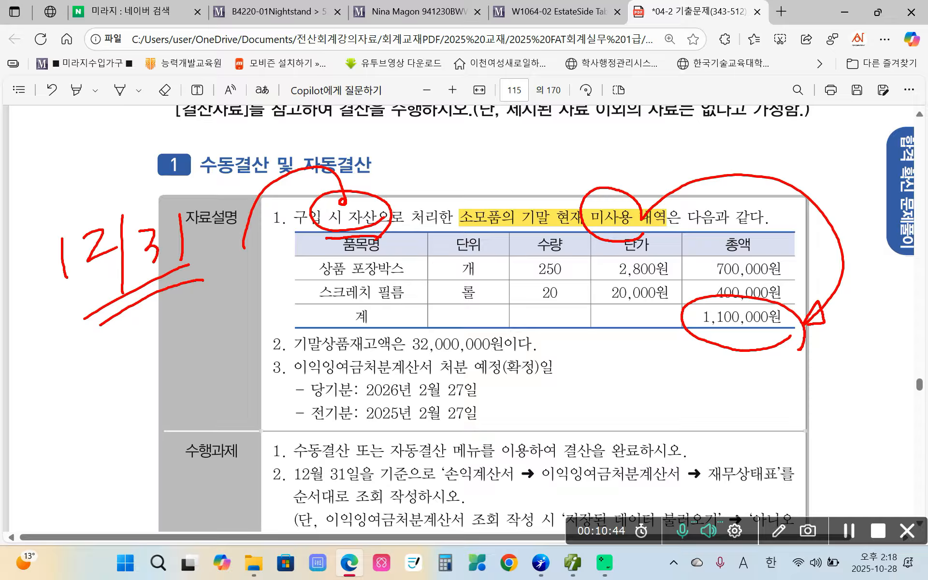
pyautogui.moveTo(551, 241)
pyautogui.mouseDown()
pyautogui.moveTo(583, 220)
pyautogui.moveTo(578, 237)
pyautogui.mouseUp()
pyautogui.moveTo(687, 340)
pyautogui.mouseDown()
pyautogui.moveTo(802, 346)
pyautogui.moveTo(792, 347)
pyautogui.mouseUp()
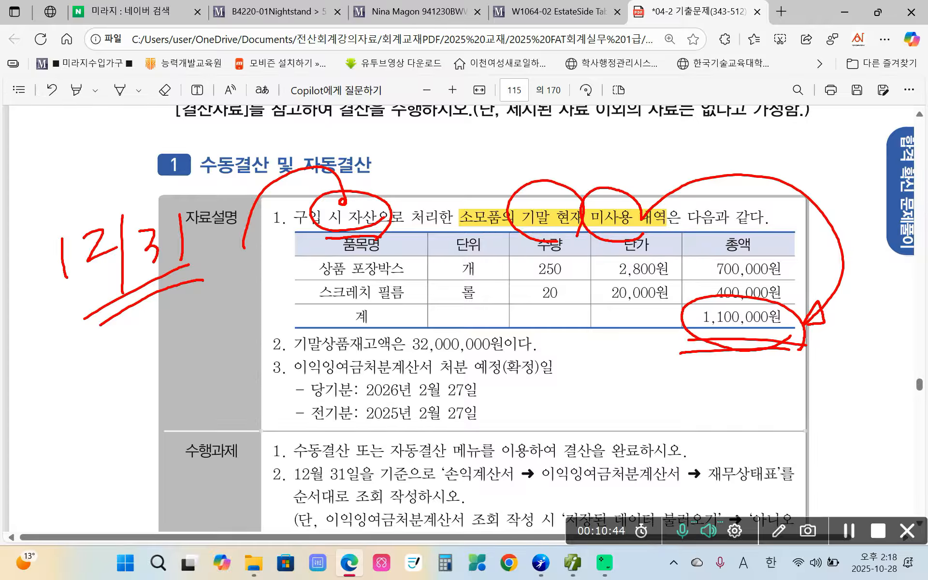
pyautogui.moveTo(60, 314)
pyautogui.mouseDown()
pyautogui.moveTo(46, 294)
pyautogui.moveTo(211, 256)
pyautogui.mouseUp()
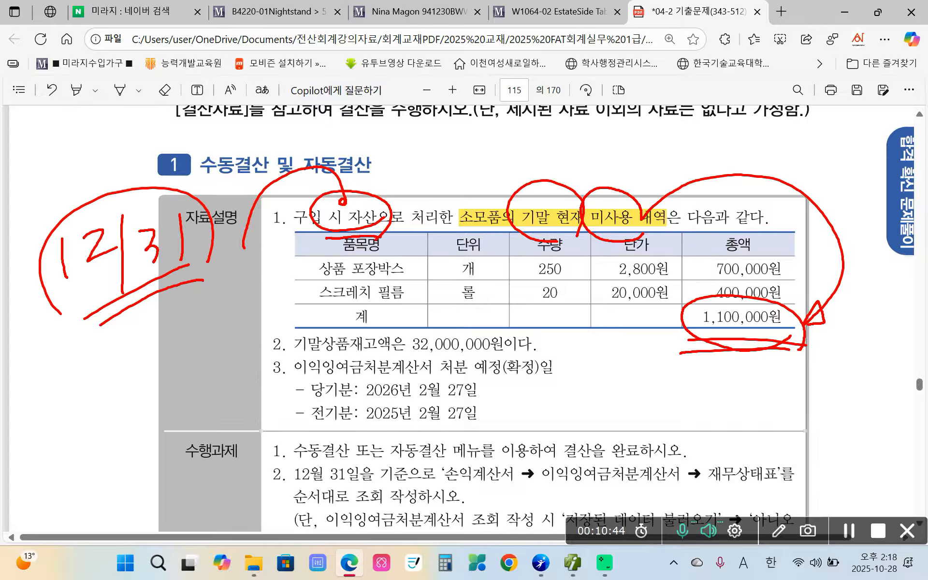
pyautogui.moveTo(40, 138); pyautogui.dragTo(50, 159)
pyautogui.moveTo(82, 122); pyautogui.dragTo(54, 187)
pyautogui.moveTo(92, 144); pyautogui.dragTo(100, 178)
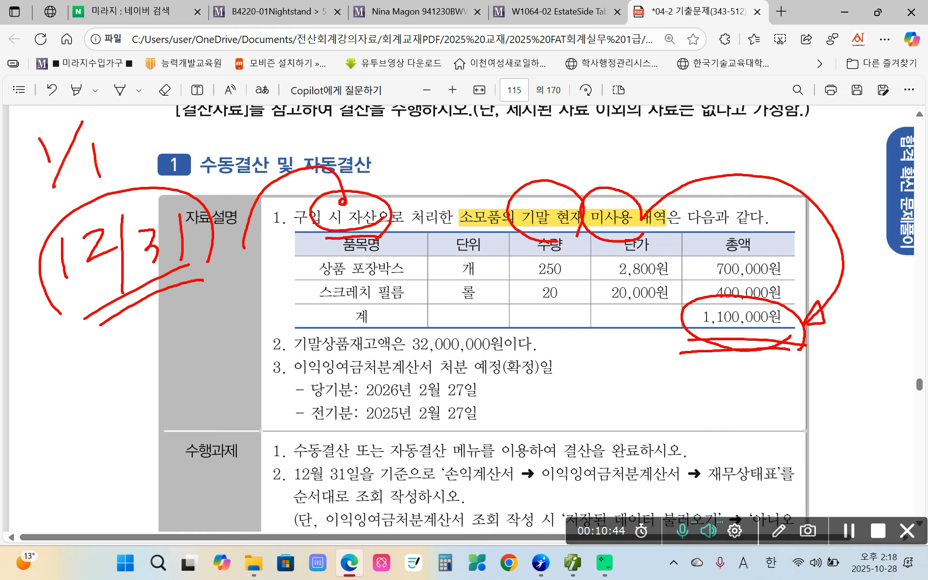
pyautogui.moveTo(302, 229)
pyautogui.mouseDown()
pyautogui.moveTo(398, 230)
pyautogui.moveTo(396, 244)
pyautogui.mouseUp()
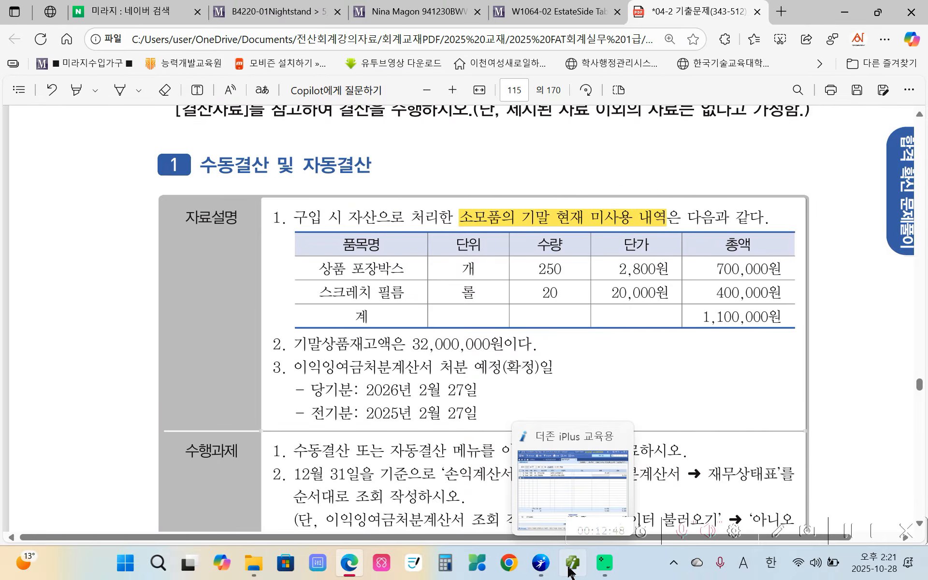
# Step: Switch back to the accounting program and display the 합계잔액시산표 as of December 31, 2025
pyautogui.click(565, 571)
pyautogui.click(247, 73)
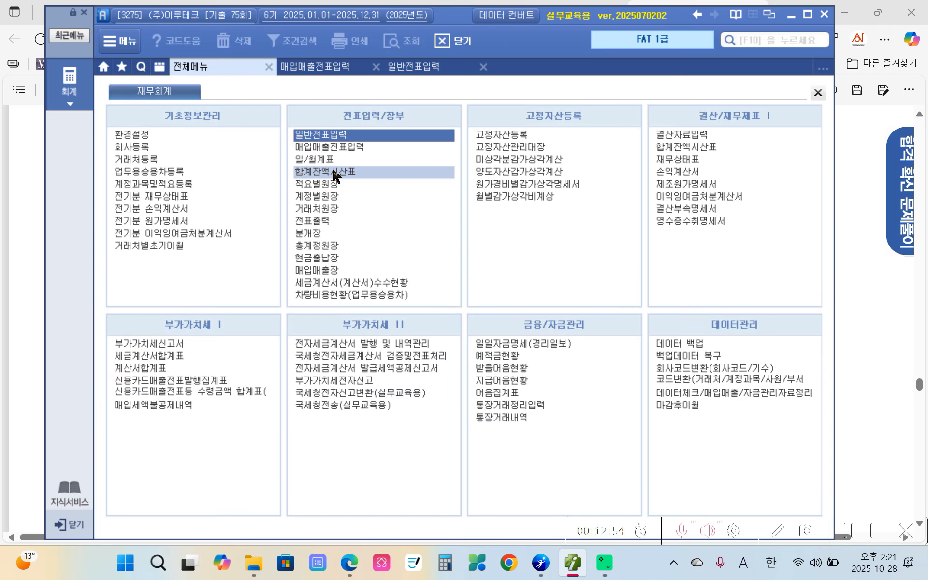
pyautogui.click(355, 170)
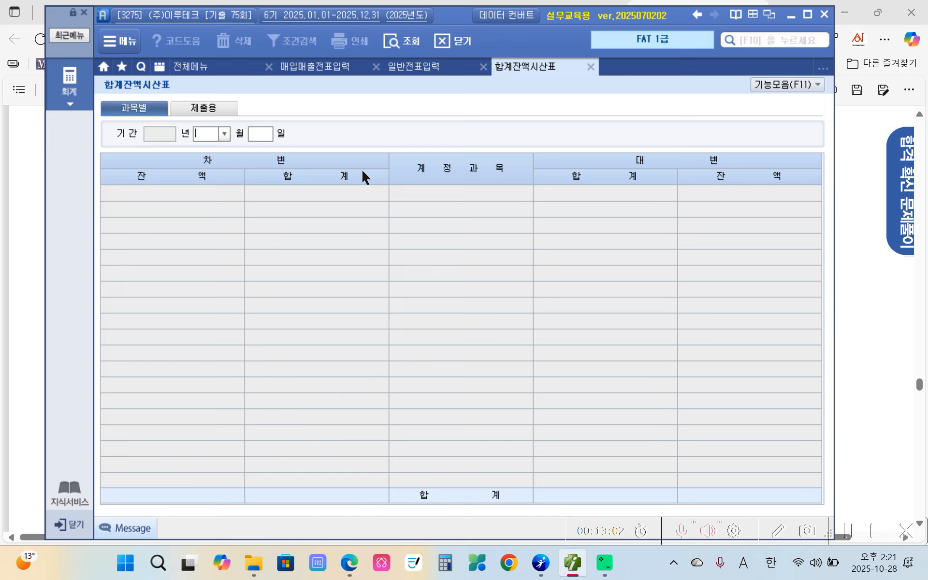
pyautogui.write('12')
pyautogui.press('Return')
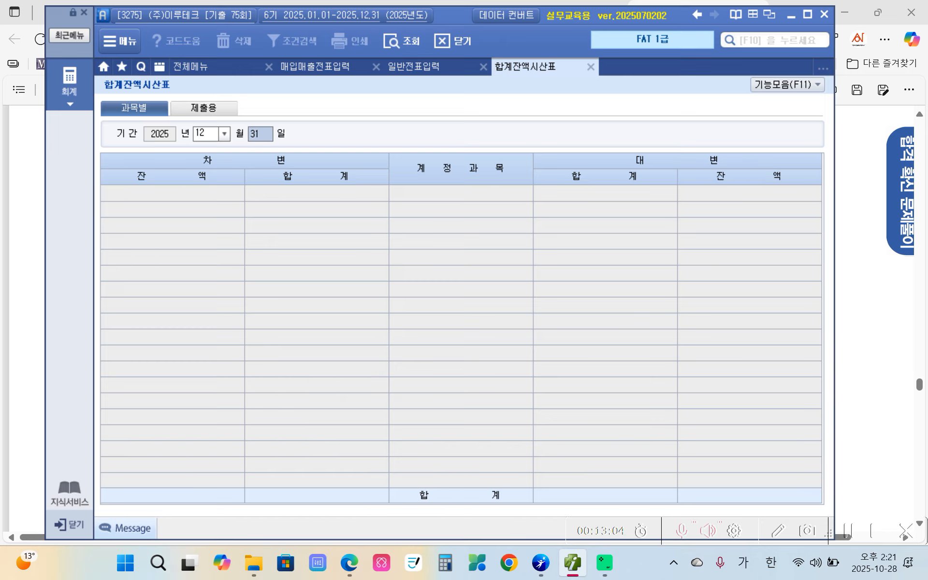
pyautogui.press('Return')
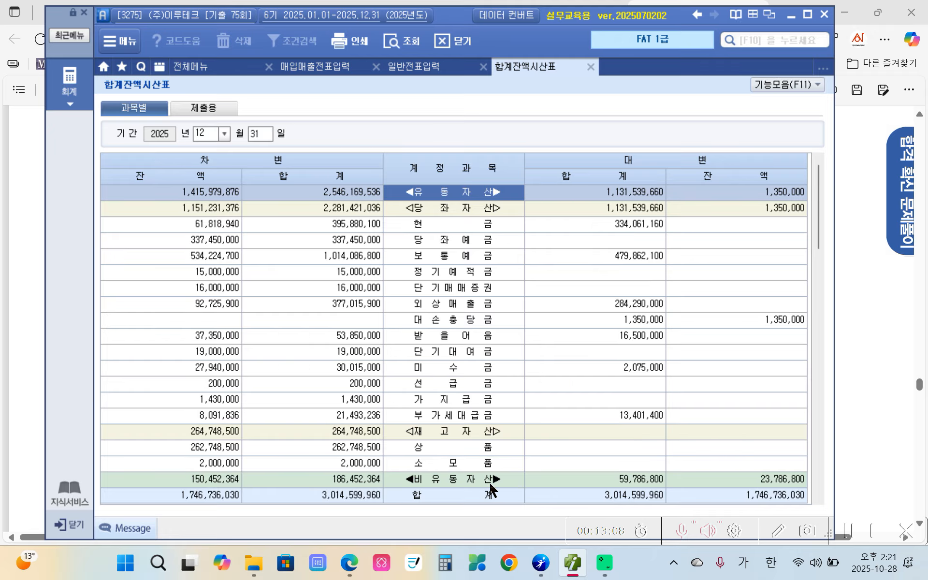
# Step: Find the 소모품 row in the trial balance and check its debit balance
pyautogui.click(442, 470)
pyautogui.scroll(-6, 440, 459)
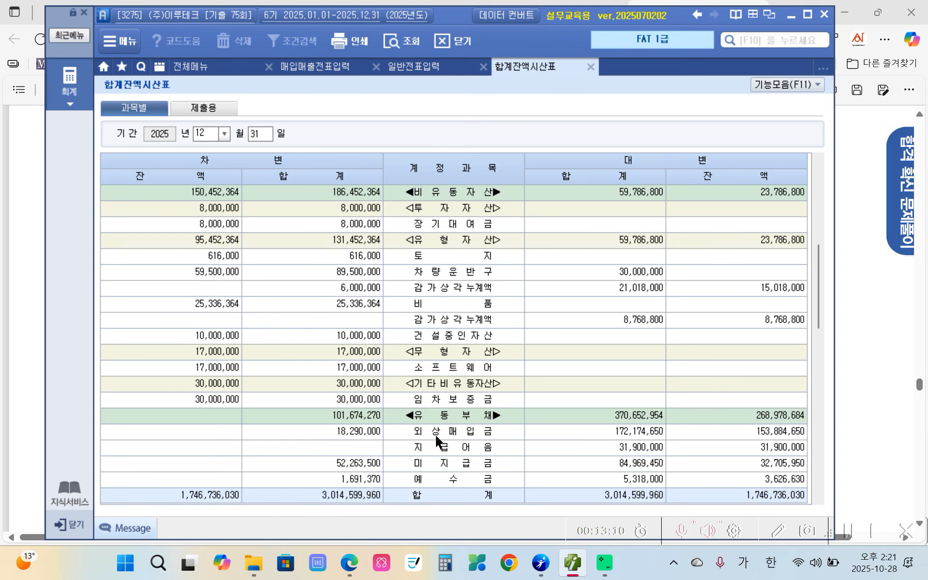
pyautogui.scroll(6, 466, 355)
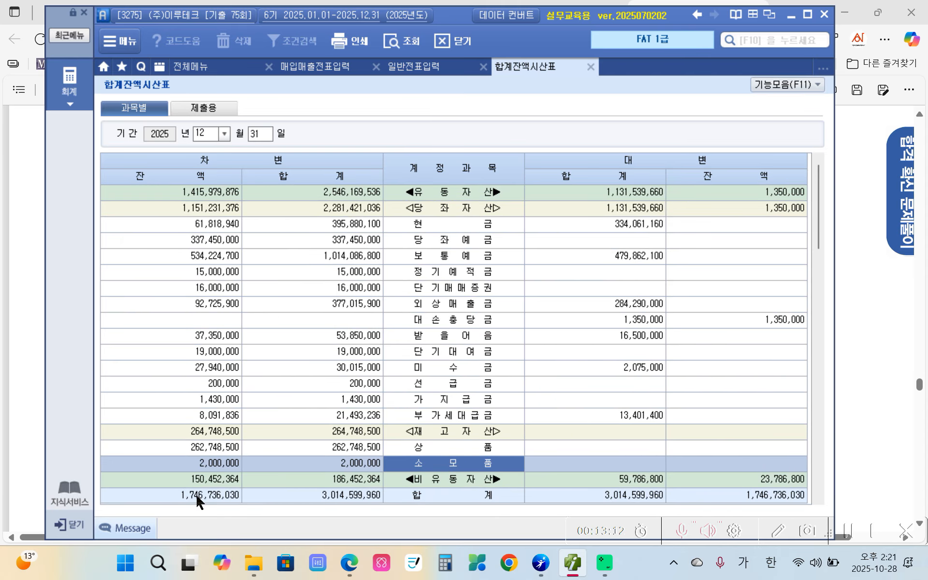
pyautogui.click(193, 470)
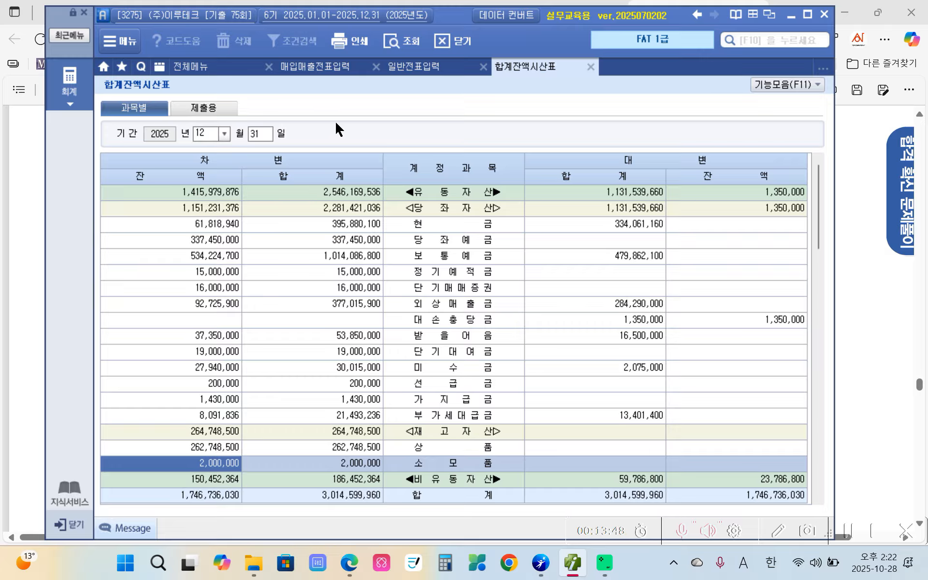
# Step: Return to 일반전표입력 and set the voucher date to December 31
pyautogui.click(398, 65)
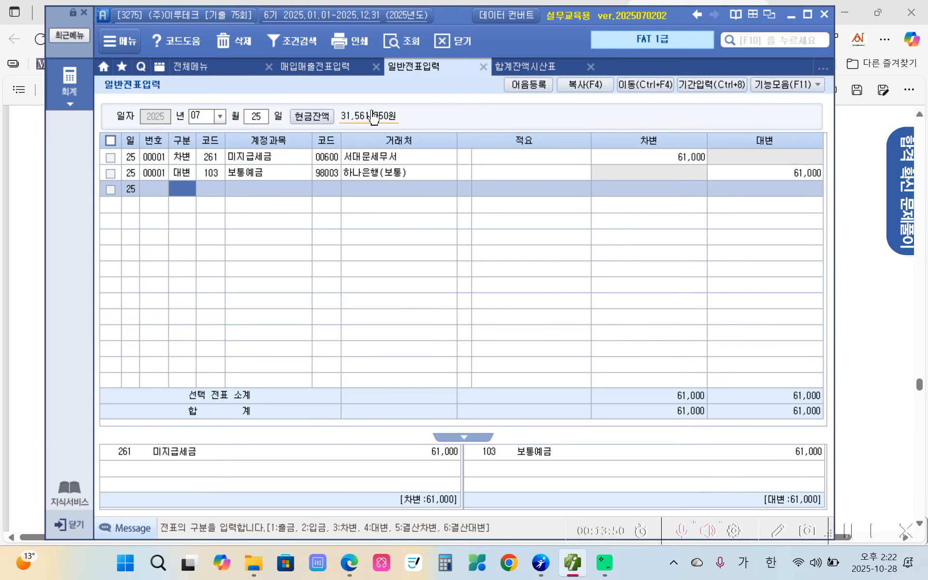
pyautogui.click(216, 116)
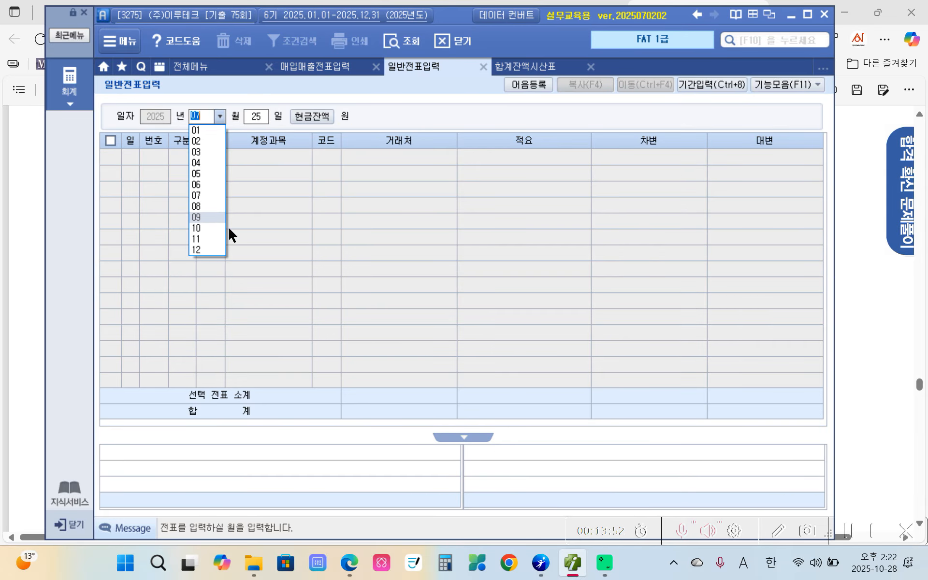
pyautogui.click(214, 245)
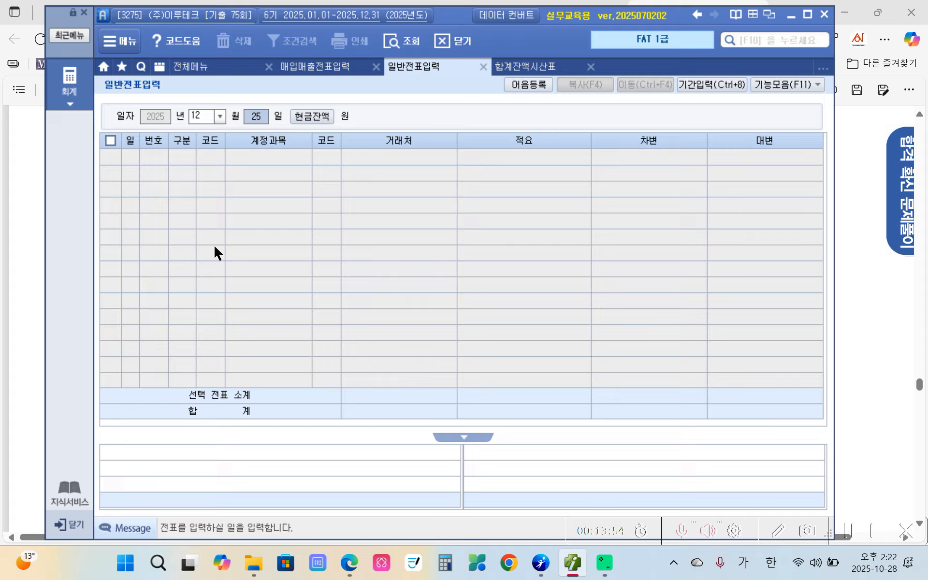
pyautogui.write('31')
pyautogui.press('Return')
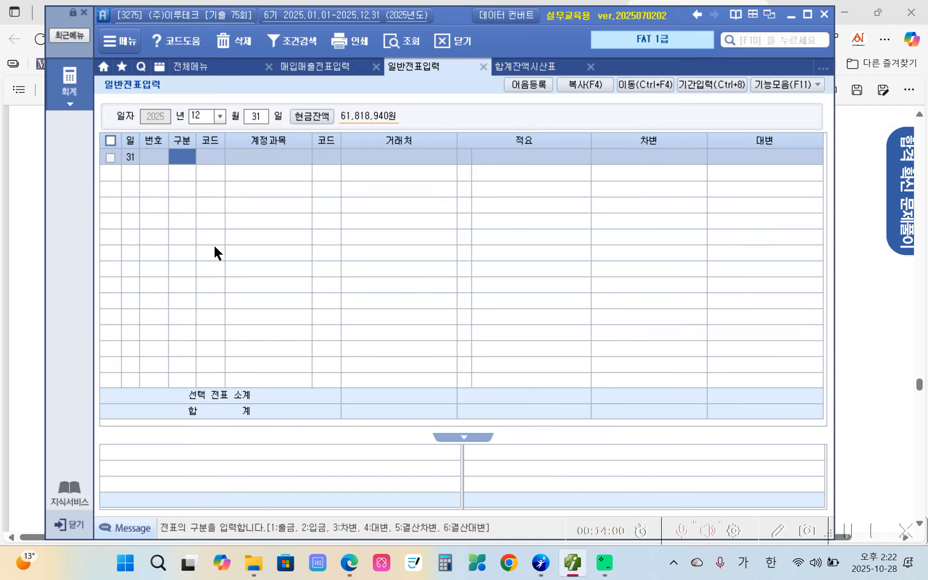
# Step: Start a debit (차변) line in the December 31 voucher by looking up 소모 and choosing account 830 소모품비
pyautogui.write('3')
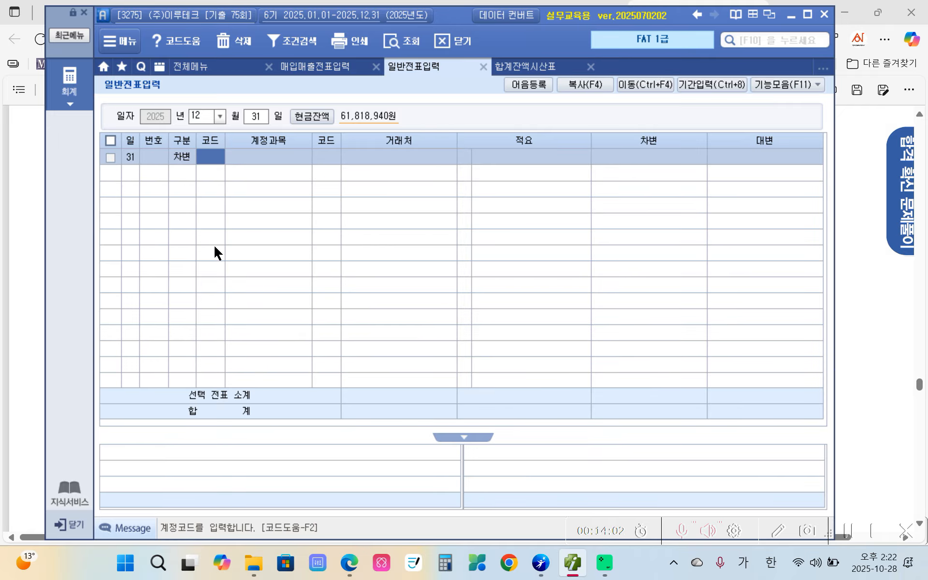
pyautogui.write('씀ㅗ')
pyautogui.press('Return')
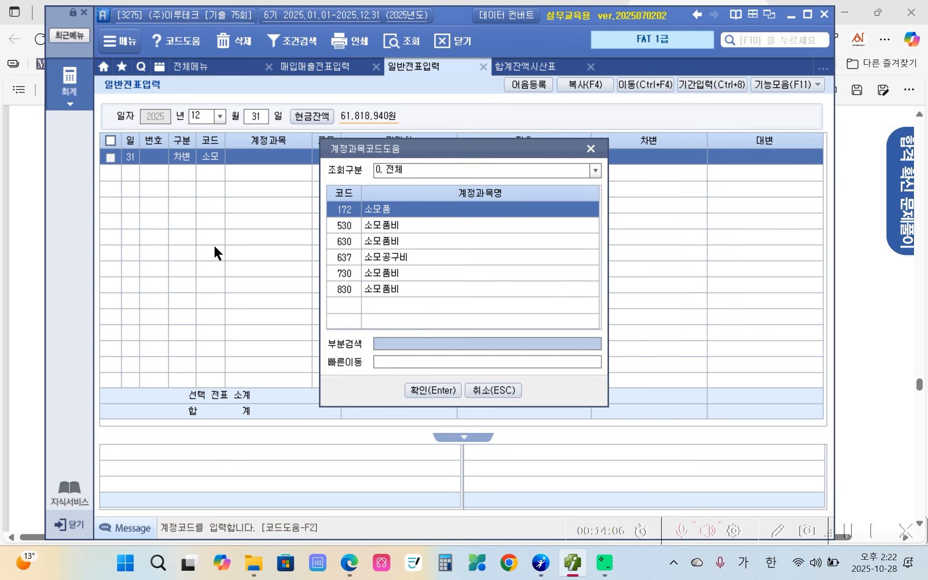
pyautogui.press('Down')
pyautogui.press('Down')
pyautogui.press('Down')
pyautogui.press('Down')
pyautogui.press('Down')
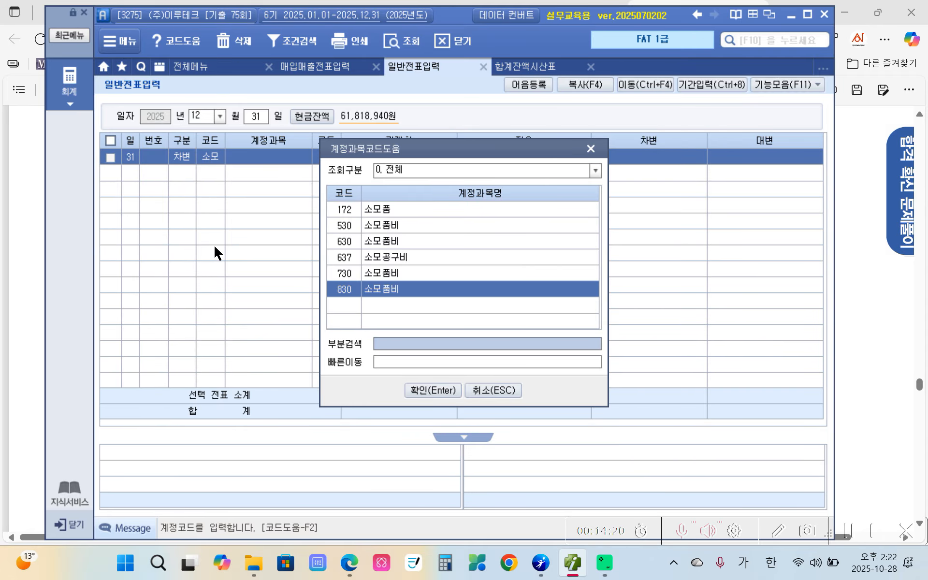
pyautogui.press('Return')
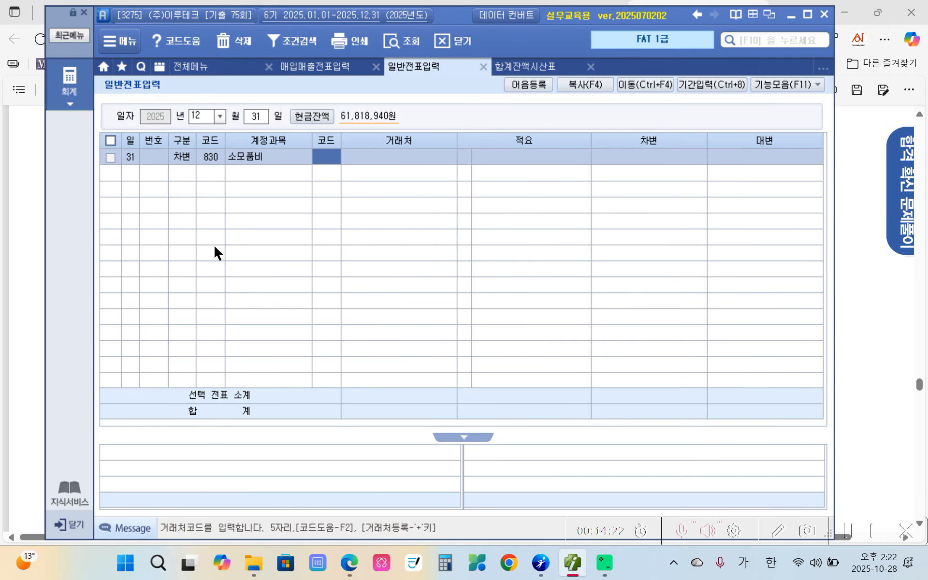
# Step: Leave 거래처 and 적요 blank on the 소모품비 line and set its debit amount to 900,000
pyautogui.press('Return')
pyautogui.press('Return')
pyautogui.press('Return')
pyautogui.press('Return')
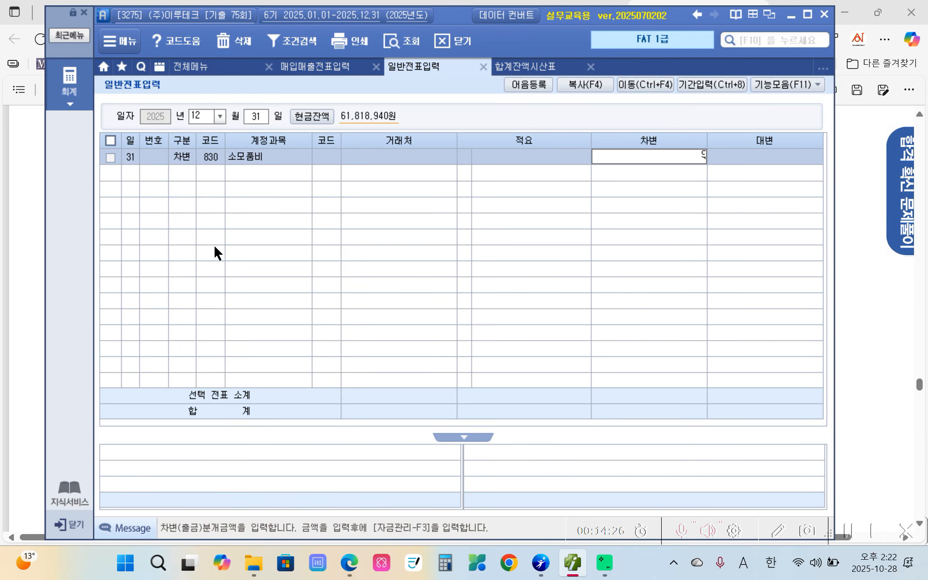
pyautogui.write('9000000')
pyautogui.press('Return')
# Step: Add a credit (대변) line to the December 31 voucher with account 172 소모품, looked up by 소모, for 900,000
pyautogui.write('4')
pyautogui.press('Return')
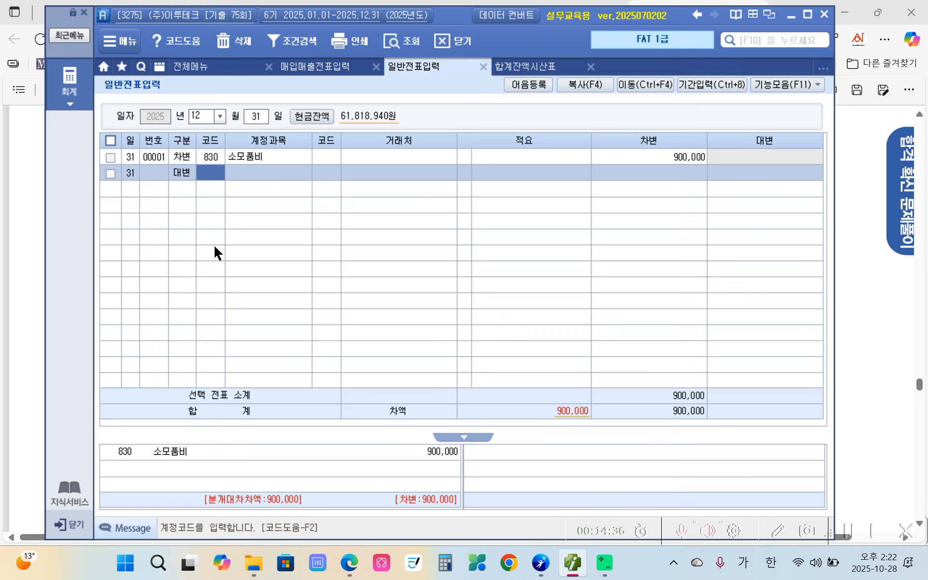
pyautogui.write('소모')
pyautogui.press('Return')
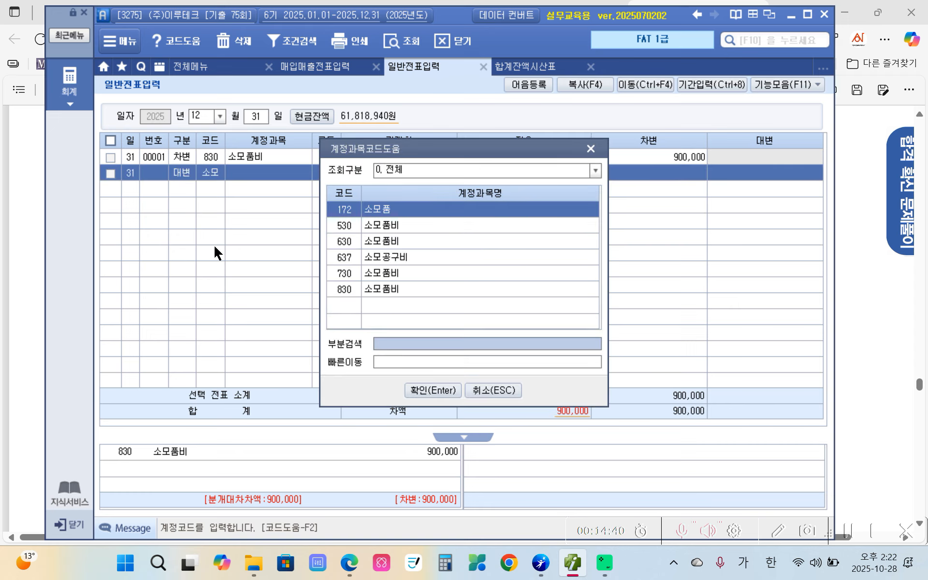
pyautogui.press('Return')
pyautogui.press('Return')
pyautogui.press('Return')
pyautogui.press('Return')
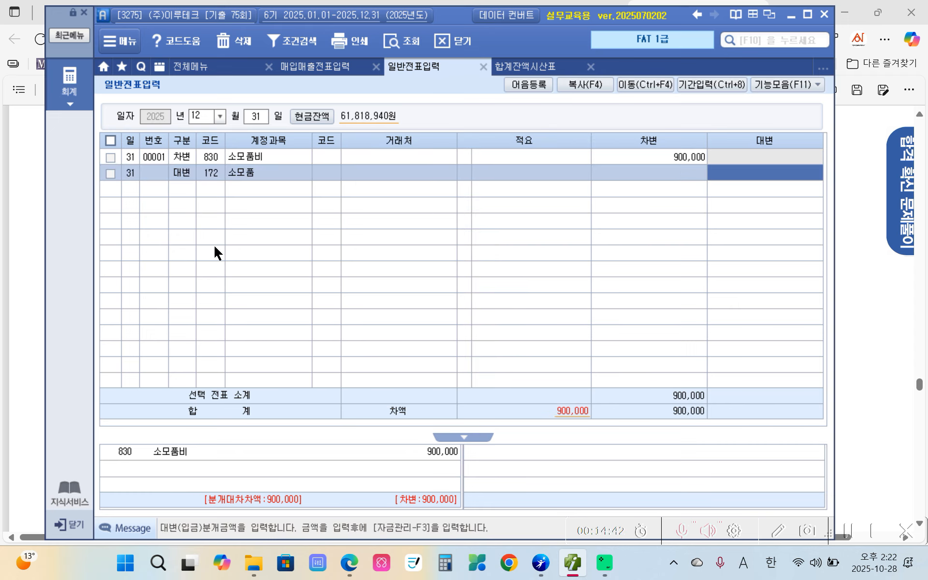
pyautogui.write('9000000')
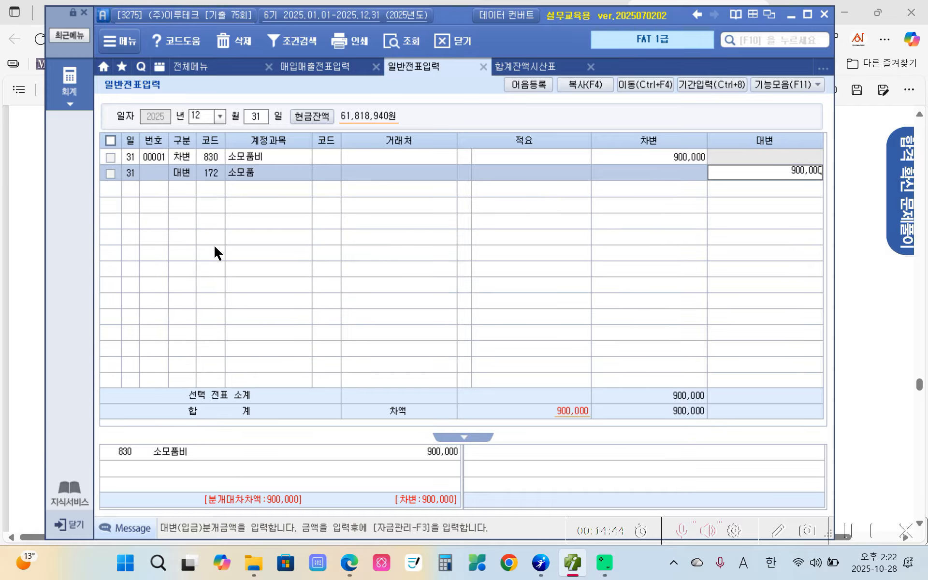
pyautogui.press('Return')
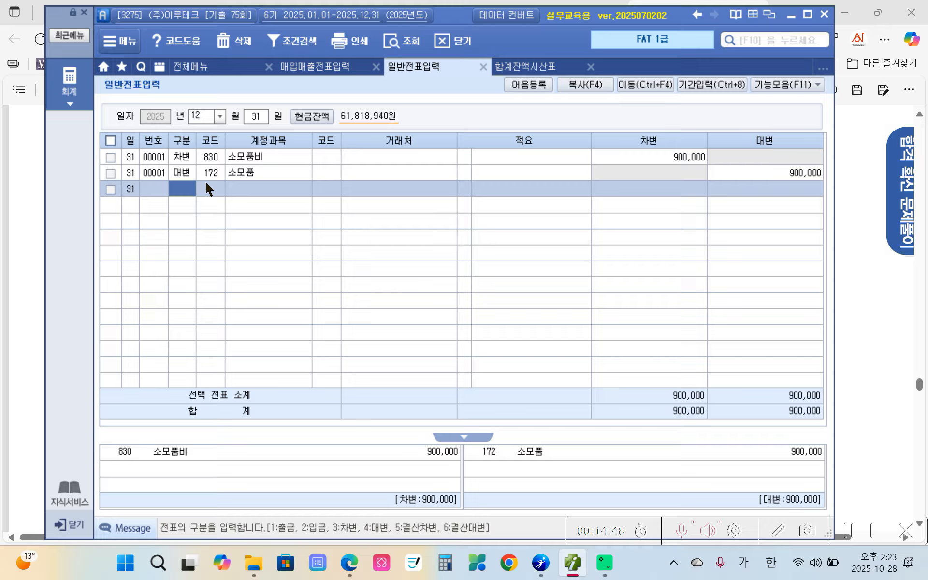
# Step: Refresh the 합계잔액시산표 and check the debit balance of the 소모품 row
pyautogui.click(541, 67)
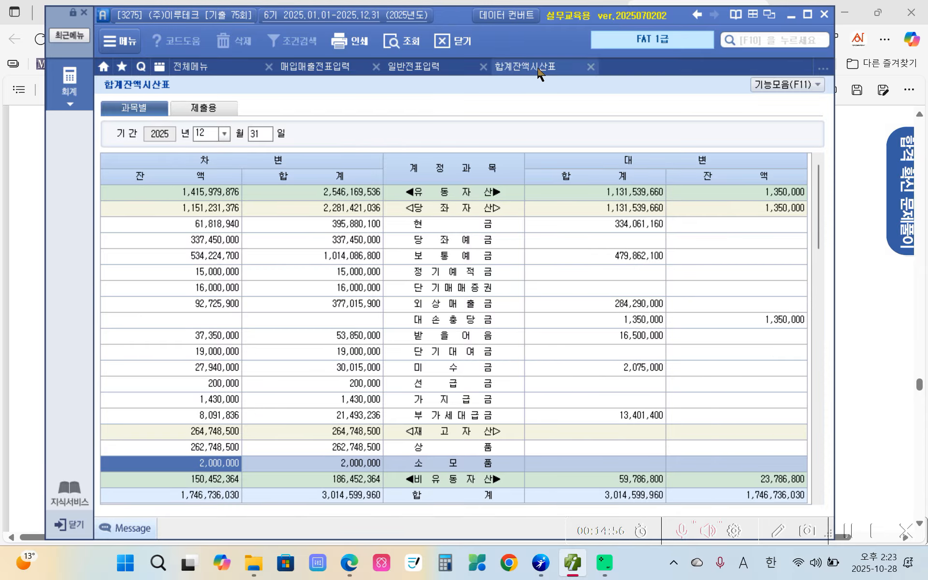
pyautogui.click(408, 43)
pyautogui.click(420, 466)
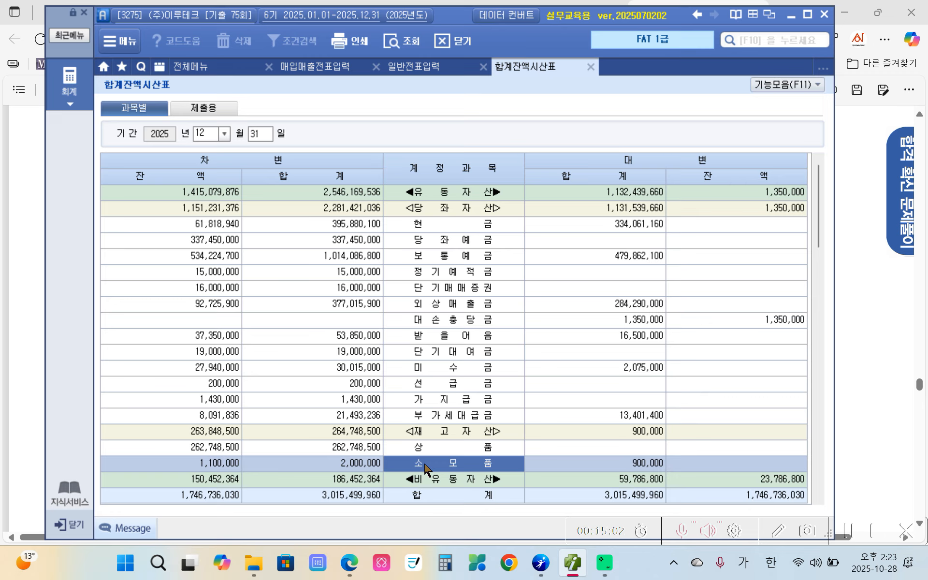
pyautogui.click(180, 470)
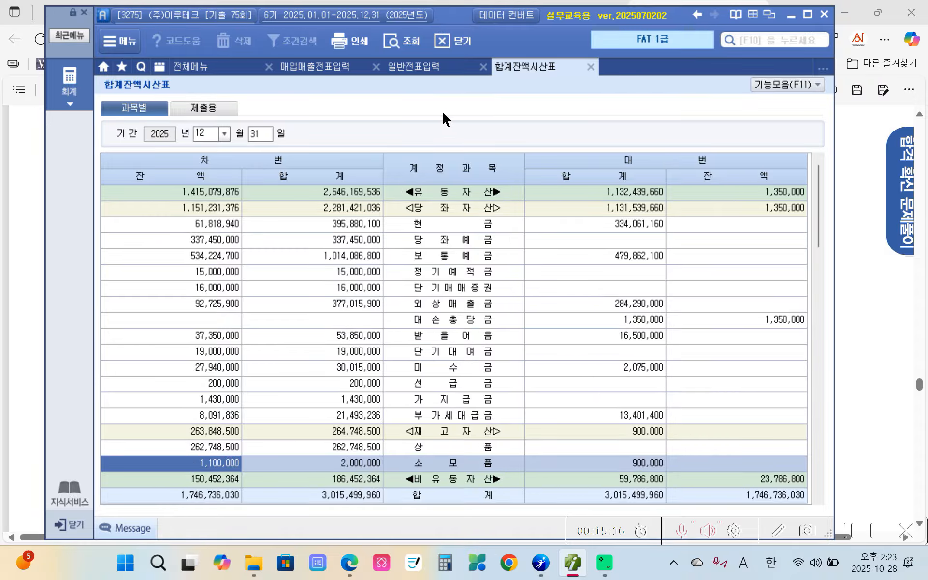
# Step: Return to 일반전표입력 and review the December 31 소모품비/소모품 entry
pyautogui.click(431, 67)
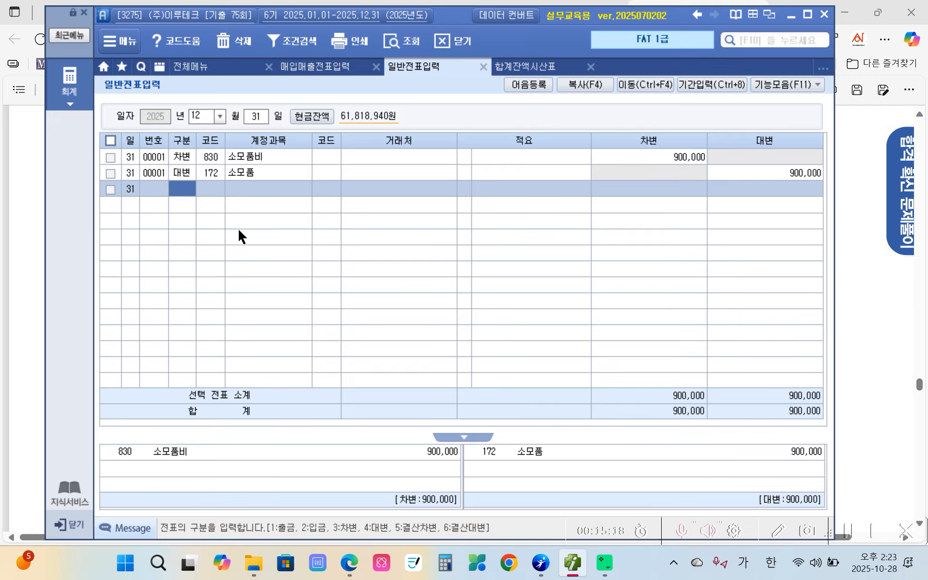
pyautogui.press('Up')
pyautogui.press('Up')
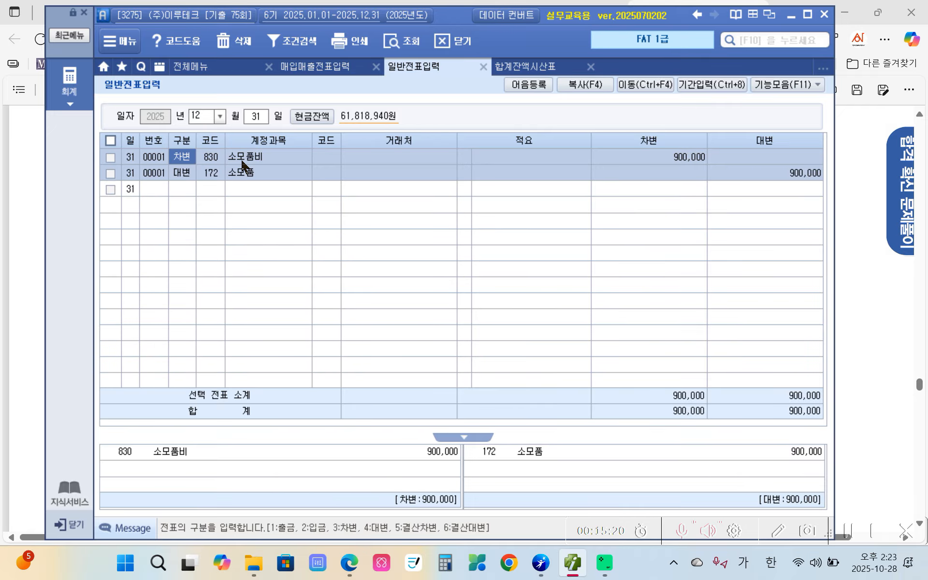
# Step: Switch to the exam PDF in the browser and highlight the item 1 number and the 1,100,000 total in yellow
pyautogui.click(361, 569)
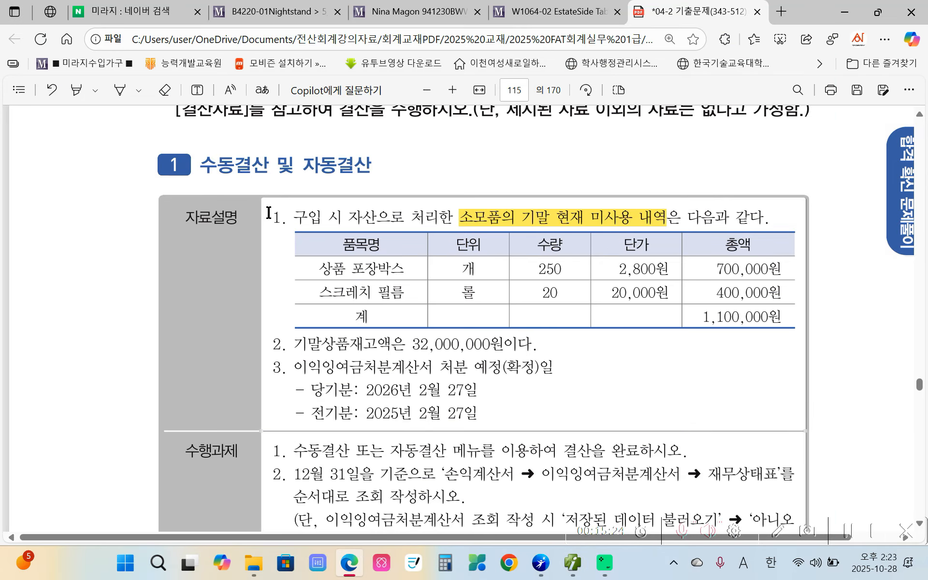
pyautogui.moveTo(268, 217); pyautogui.dragTo(279, 217)
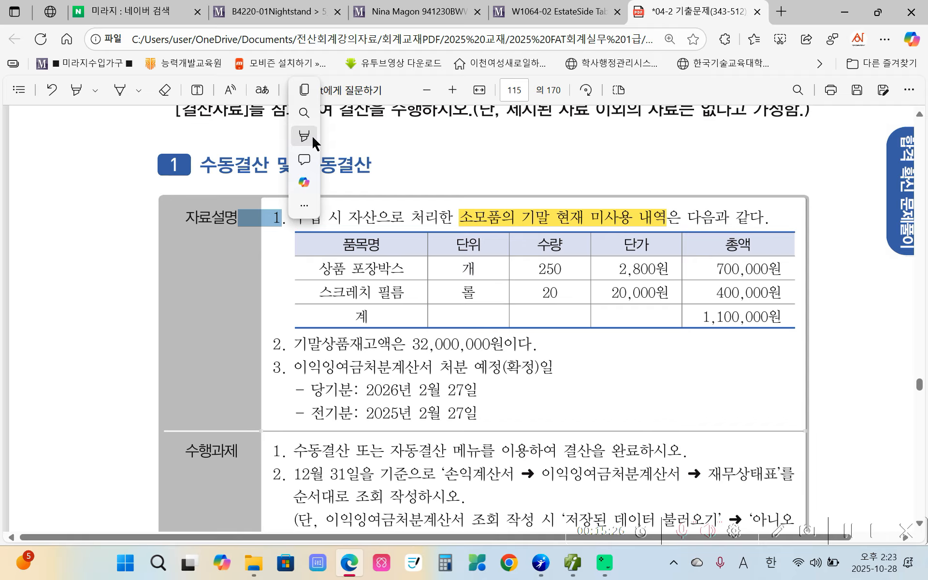
pyautogui.moveTo(313, 138)
pyautogui.click(445, 131)
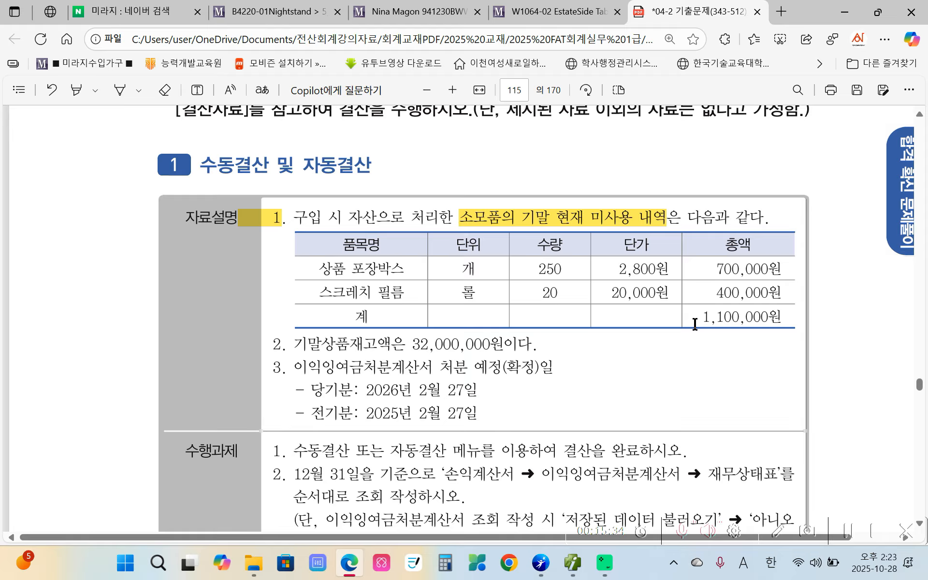
pyautogui.moveTo(694, 324); pyautogui.dragTo(769, 311)
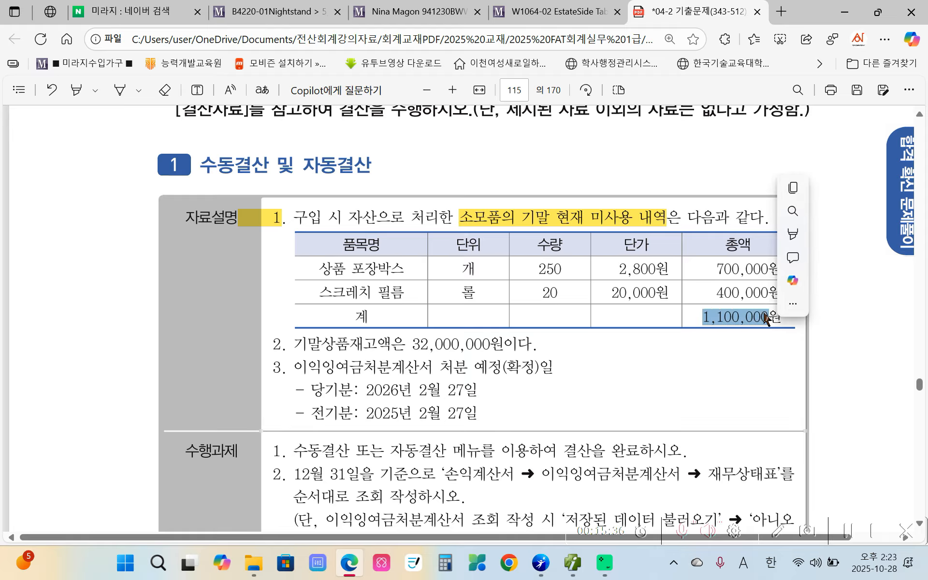
pyautogui.moveTo(802, 236)
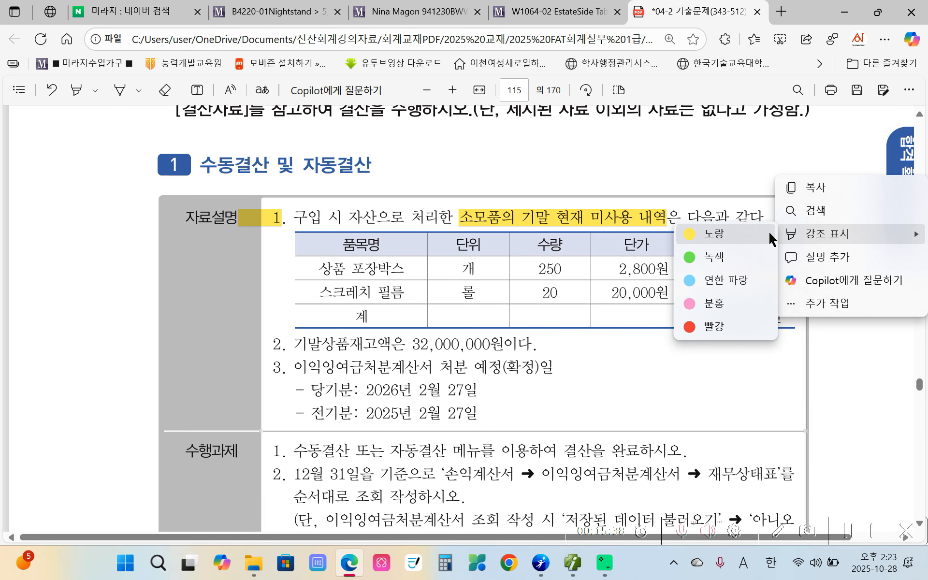
pyautogui.click(696, 233)
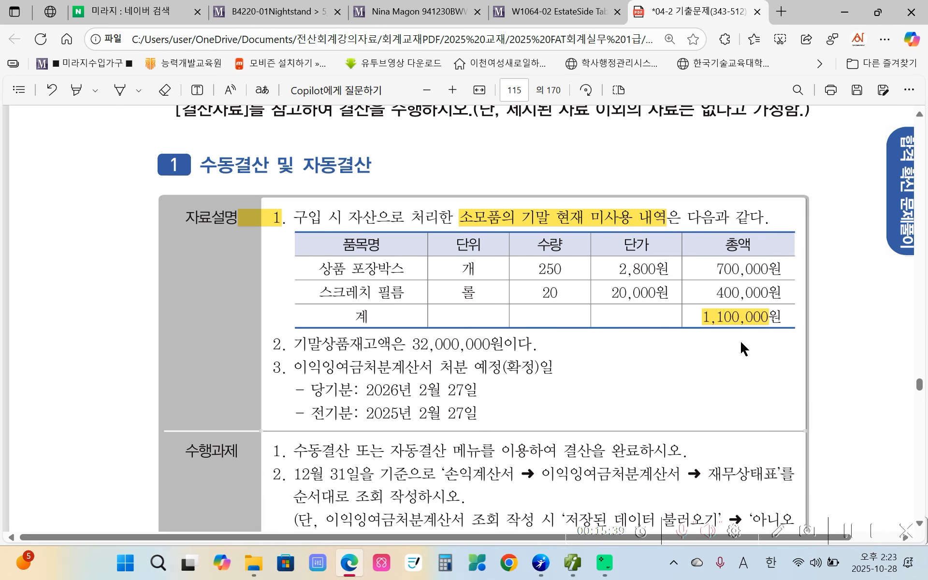
# Step: Review the wording 자산으로 in item 1 and the remaining closing data and 수행과제 on the exam page
pyautogui.doubleClick(348, 219)
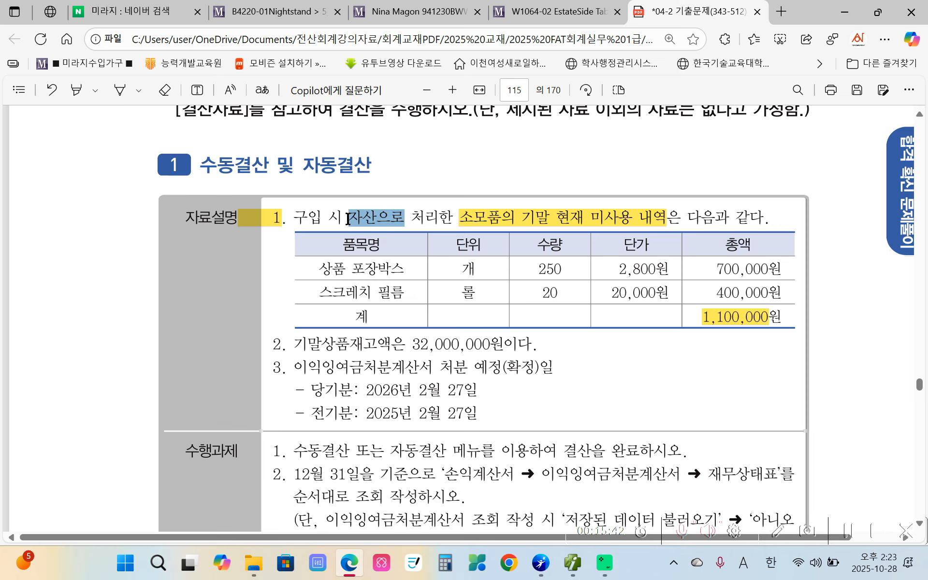
pyautogui.click(424, 276)
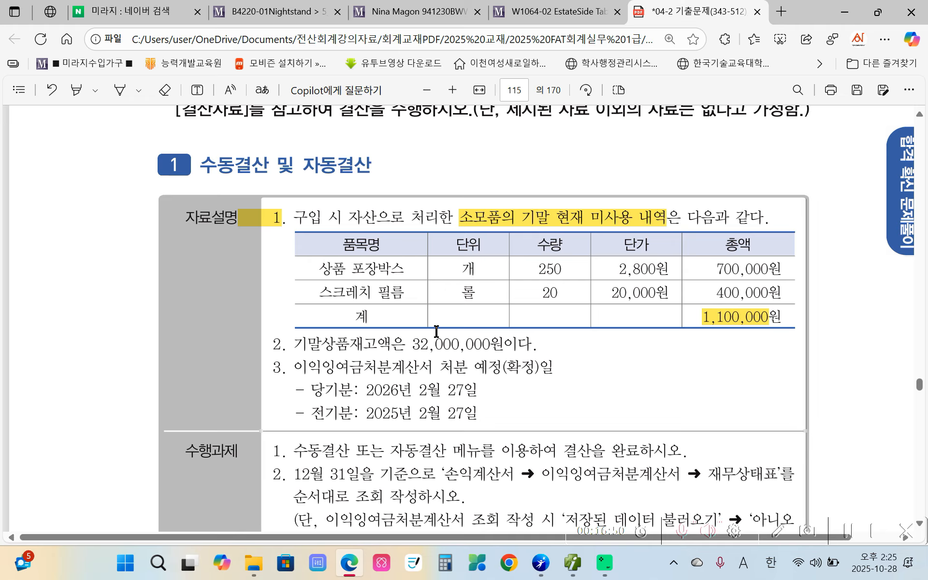
pyautogui.scroll(-2, 436, 332)
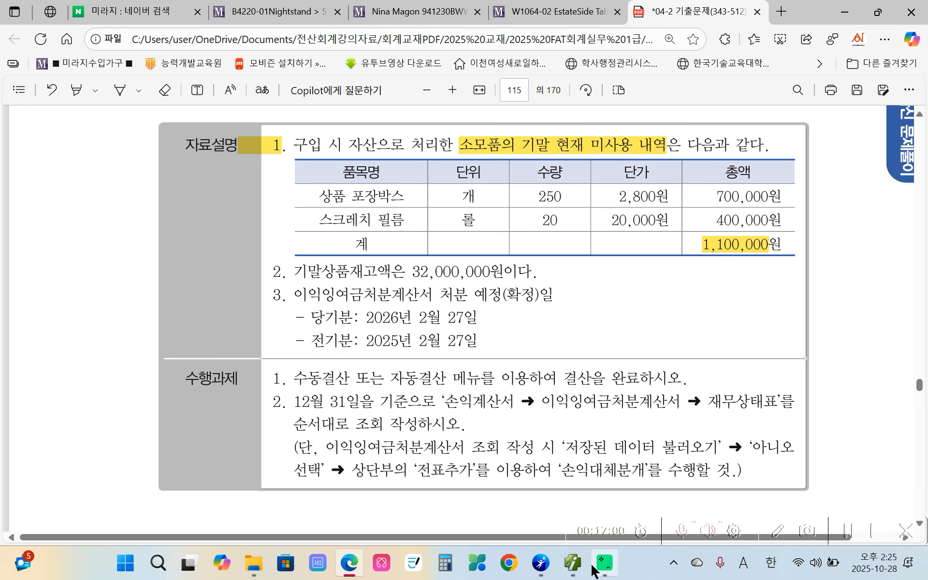
# Step: Switch back to the accounting program and load 결산자료입력 for months 01 to 12 of 2025, accepting 매출원가 및 경비선택 without any code
pyautogui.click(573, 563)
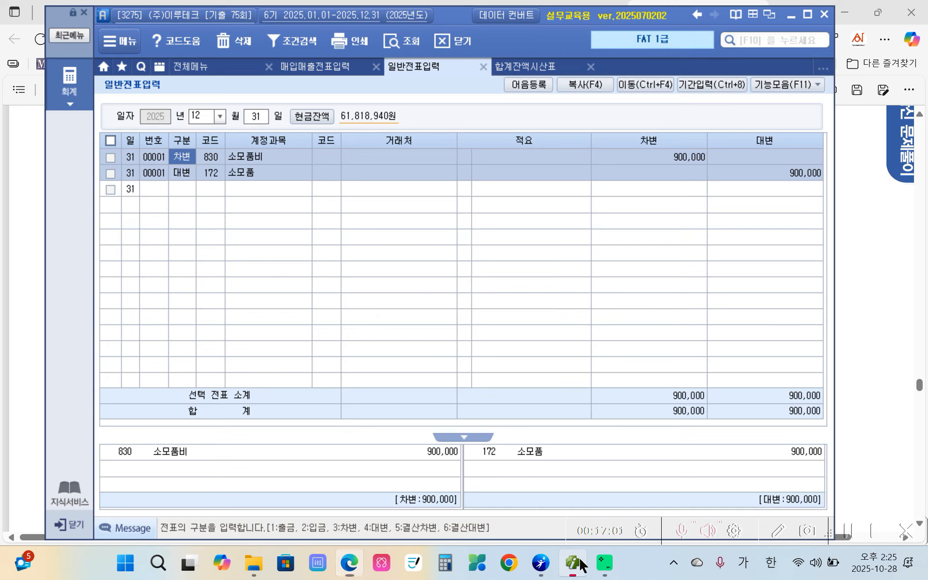
pyautogui.click(62, 90)
pyautogui.click(709, 137)
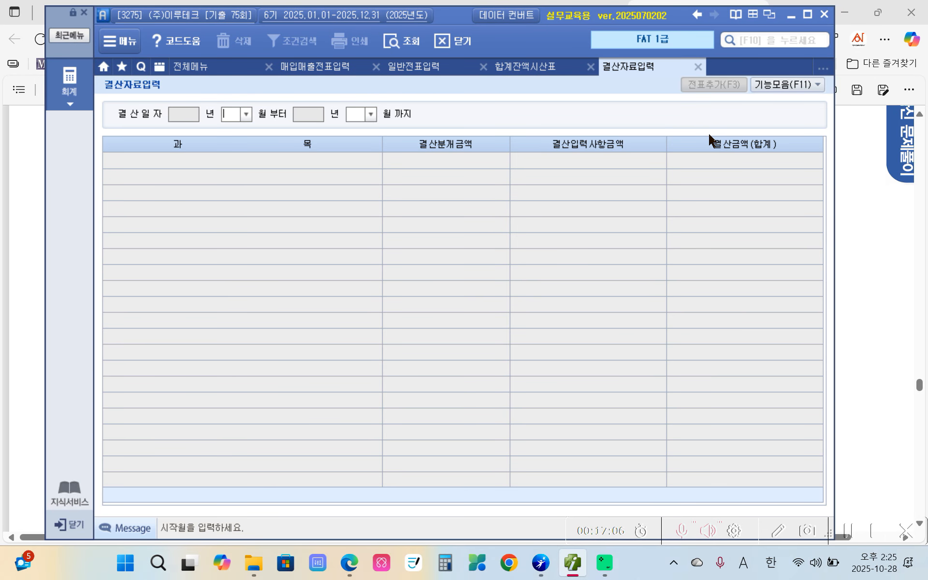
pyautogui.write('01')
pyautogui.press('Return')
pyautogui.write('12')
pyautogui.press('Return')
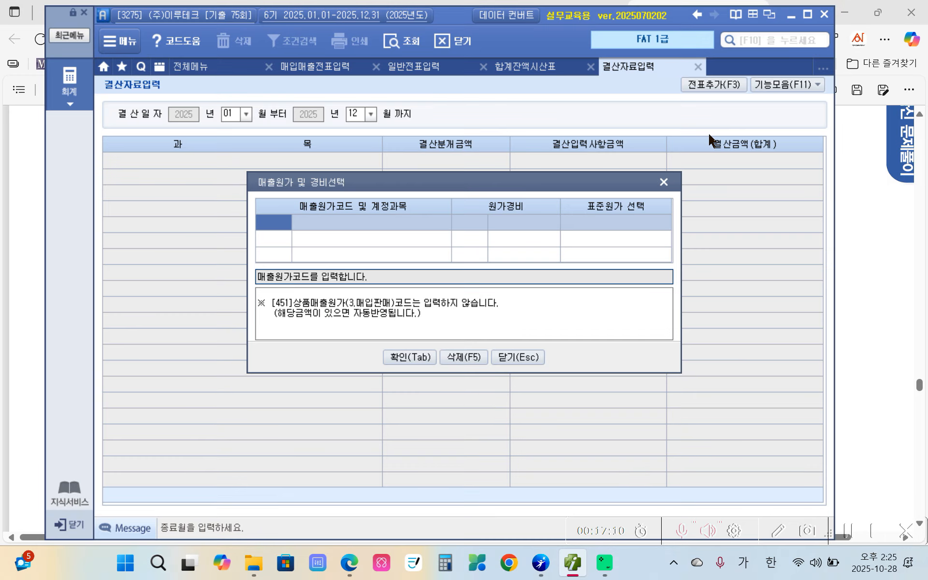
pyautogui.click(406, 359)
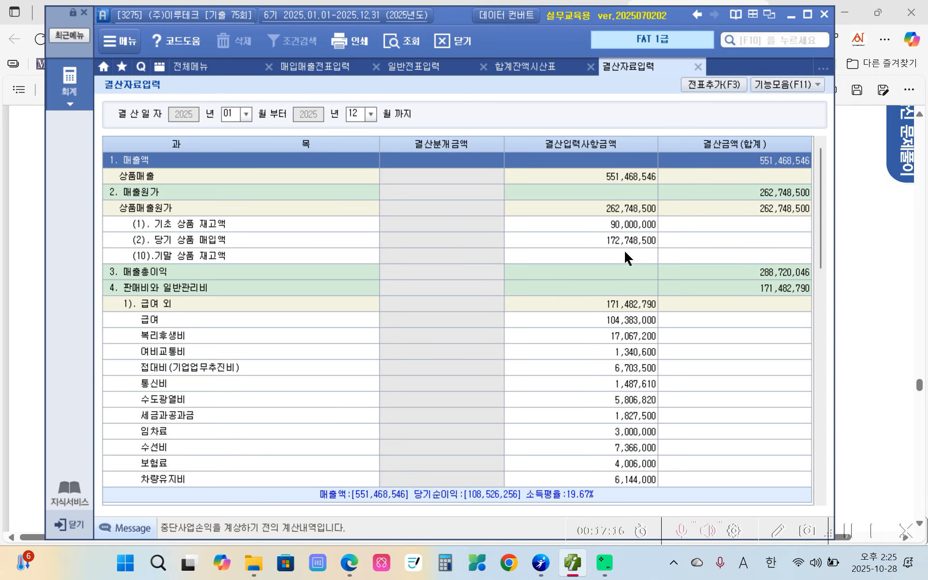
# Step: Set 기말 상품 재고액 to 32,000,000 and add the closing entries to the general vouchers
pyautogui.click(625, 254)
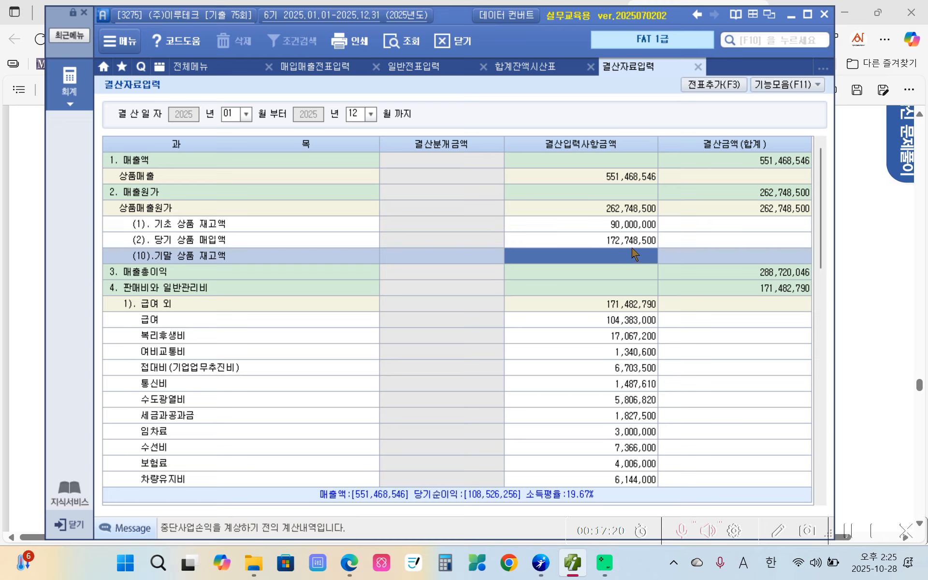
pyautogui.write('32,000,000')
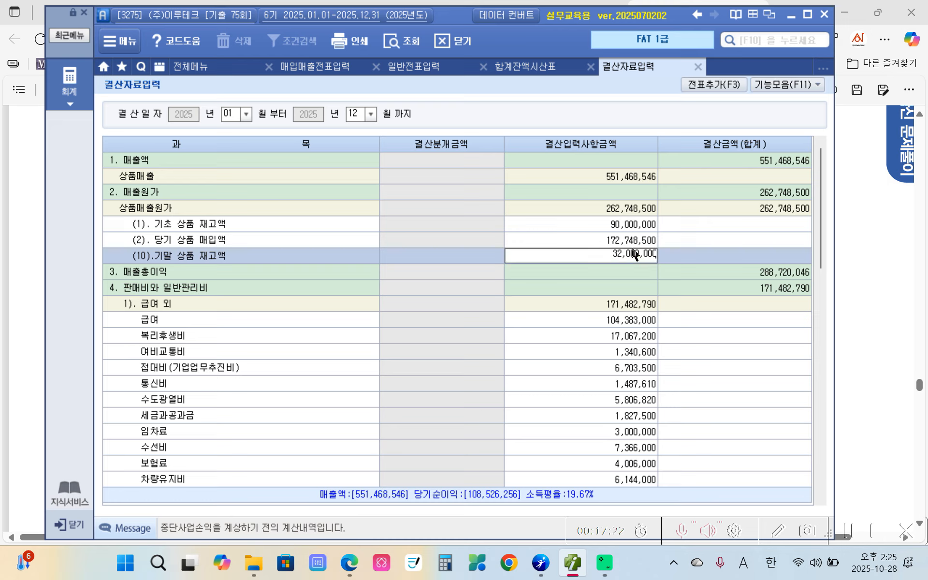
pyautogui.press('Return')
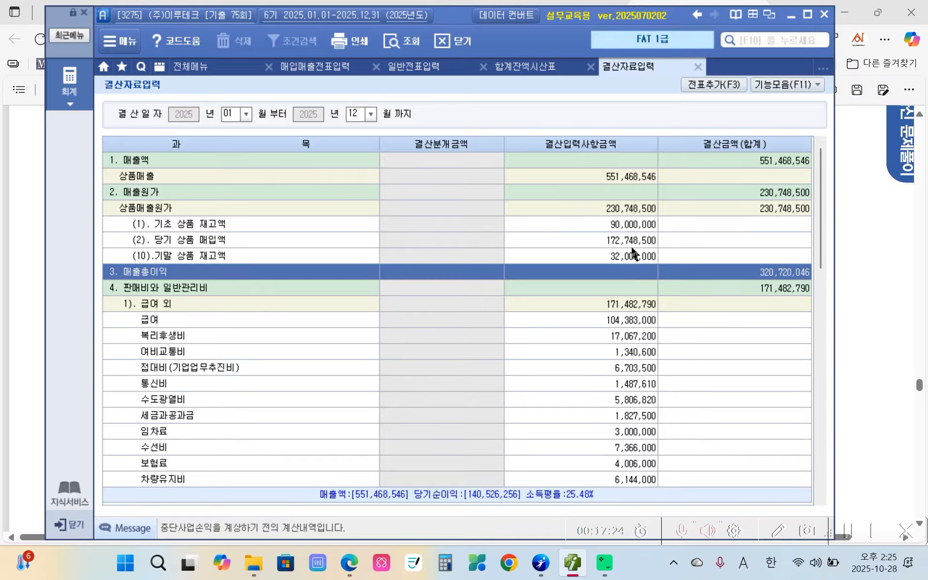
pyautogui.click(709, 87)
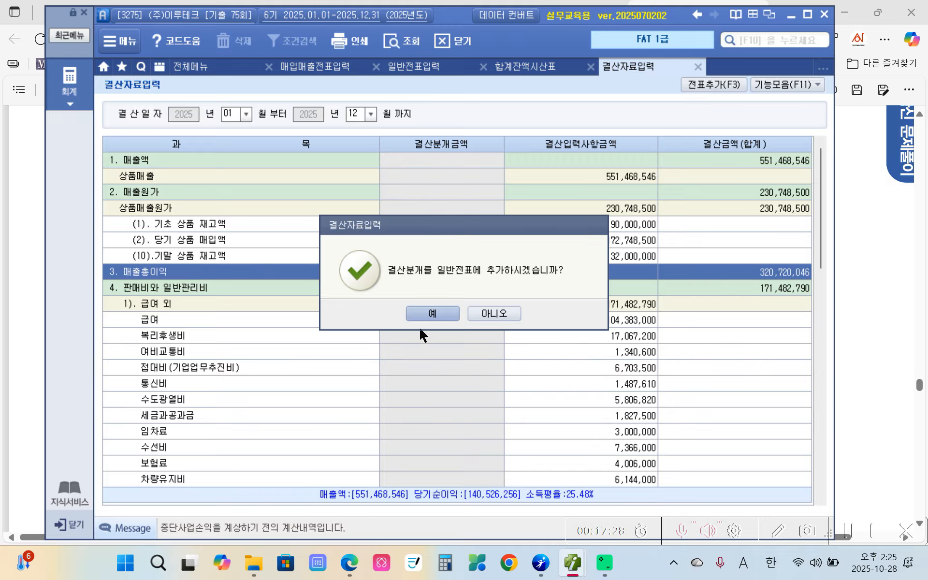
pyautogui.click(429, 313)
pyautogui.click(481, 315)
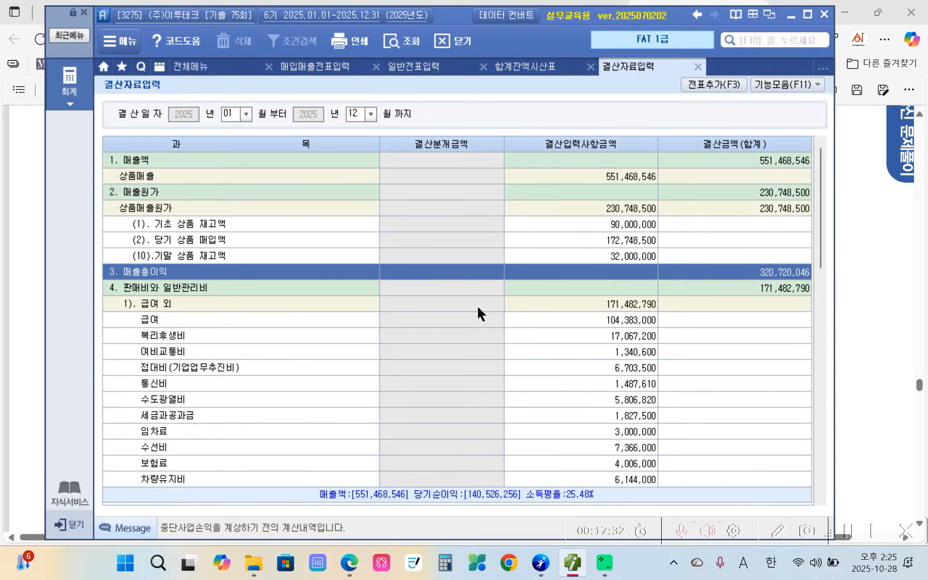
# Step: Display the 손익계산서 for December 2025 and check its 상품매출원가 and 당기순이익 amounts
pyautogui.click(192, 68)
pyautogui.click(700, 171)
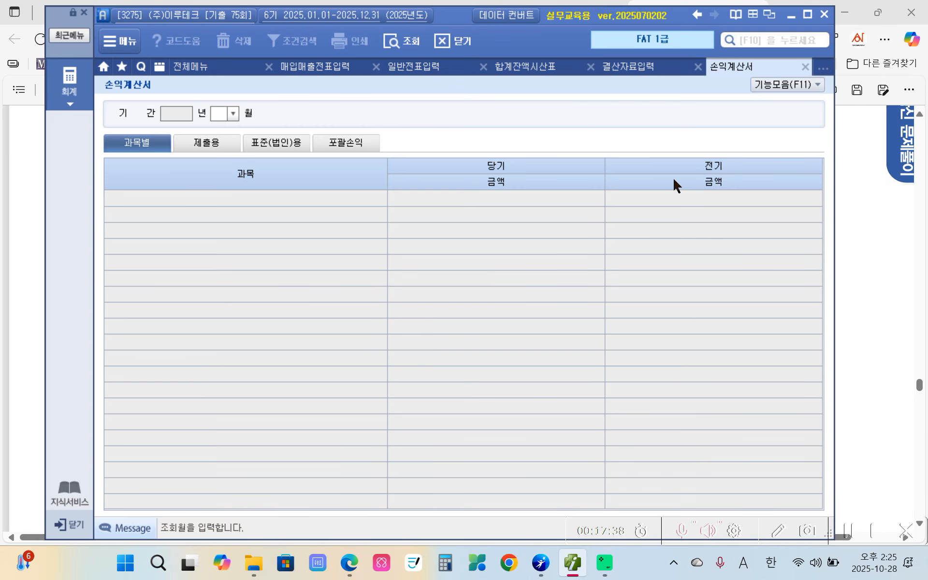
pyautogui.write('12')
pyautogui.press('Return')
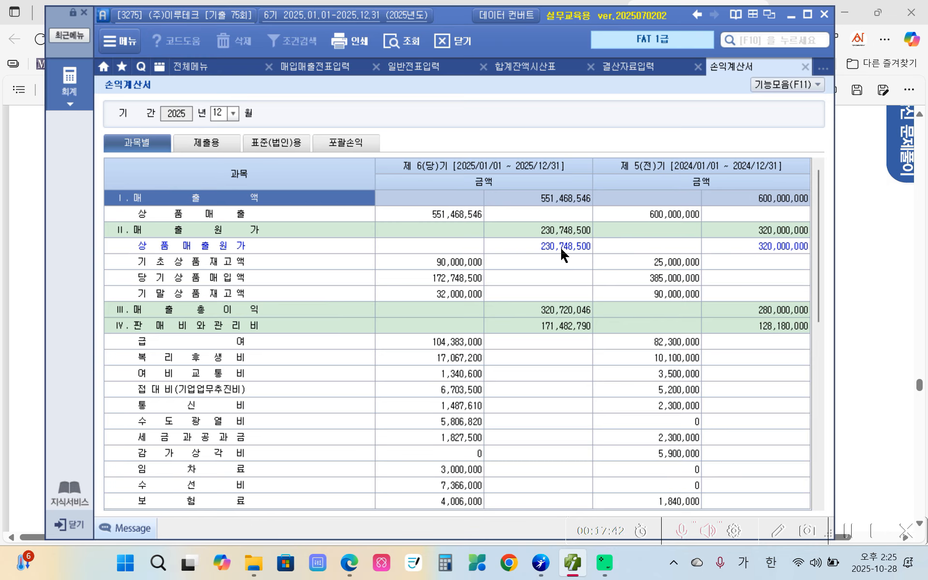
pyautogui.click(560, 245)
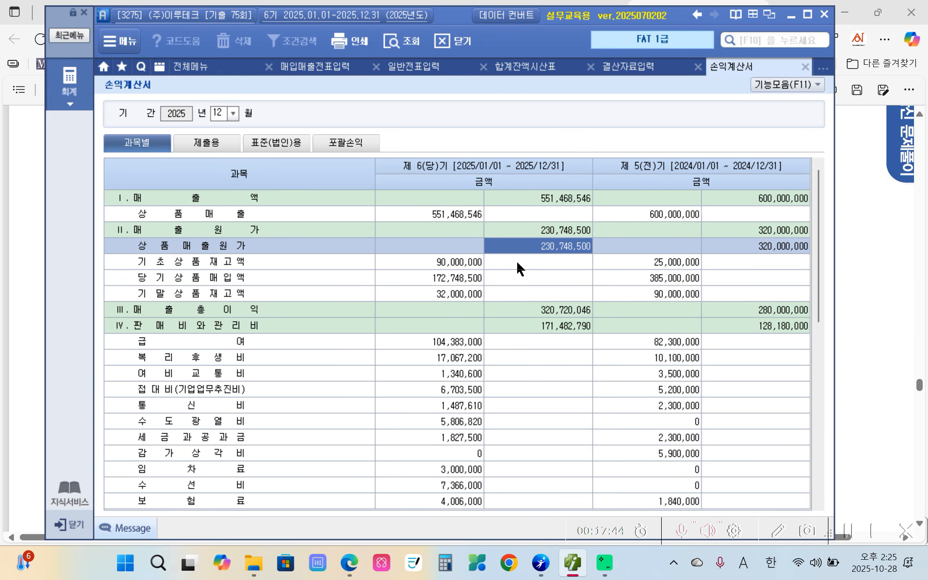
pyautogui.scroll(-7, 519, 269)
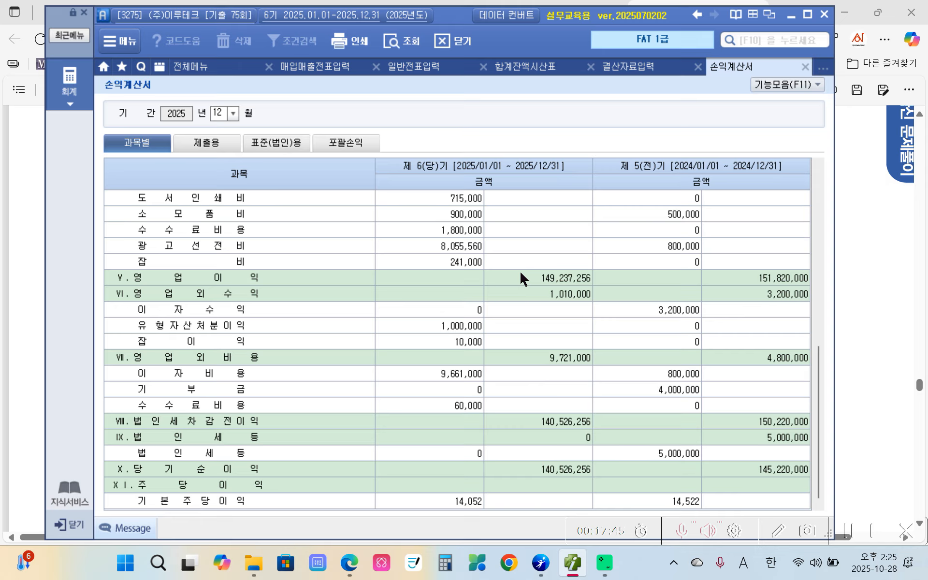
pyautogui.click(541, 471)
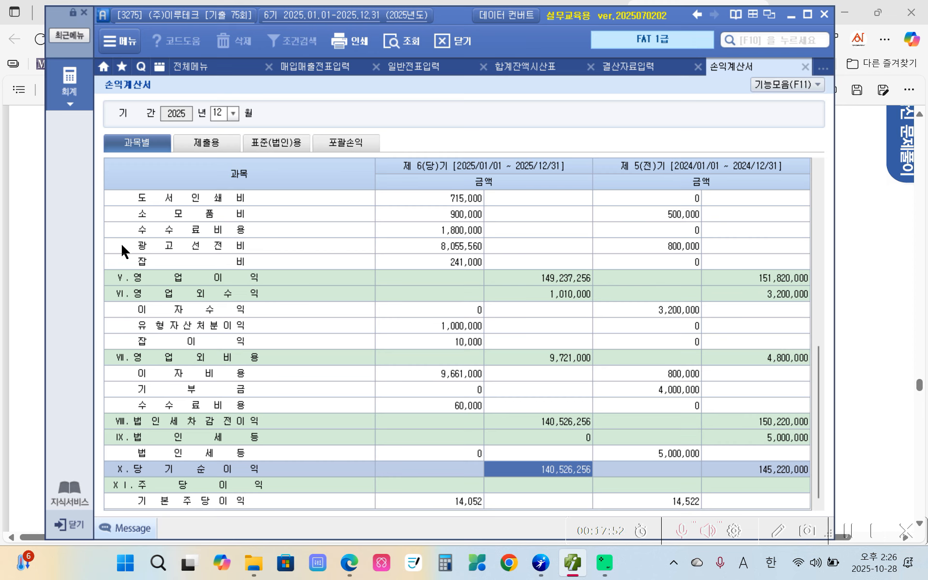
# Step: Open 이익잉여금처분계산서 without loading the saved data, and set 처분 예정일 to 2026-02-27 and 처분 확정일 to 2025-02-27
pyautogui.click(197, 69)
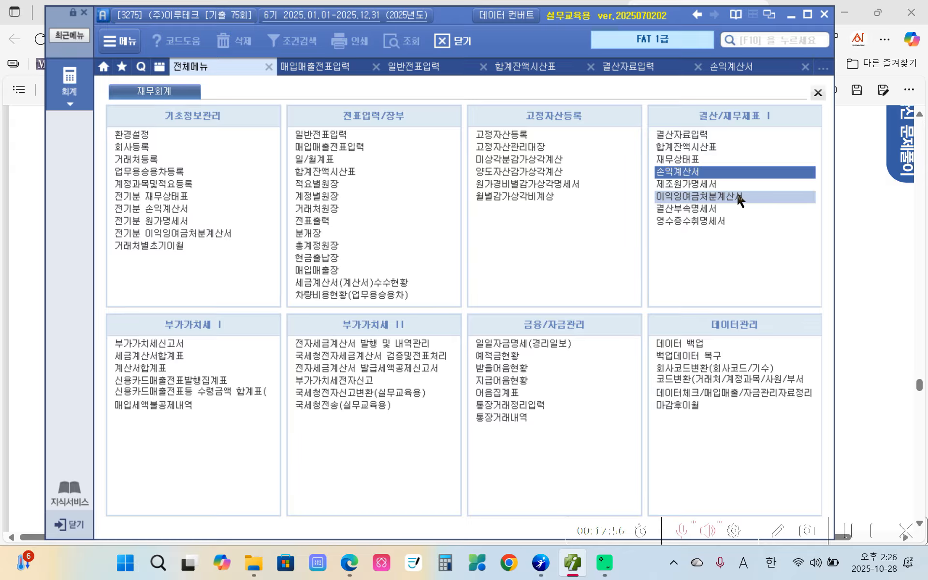
pyautogui.click(737, 198)
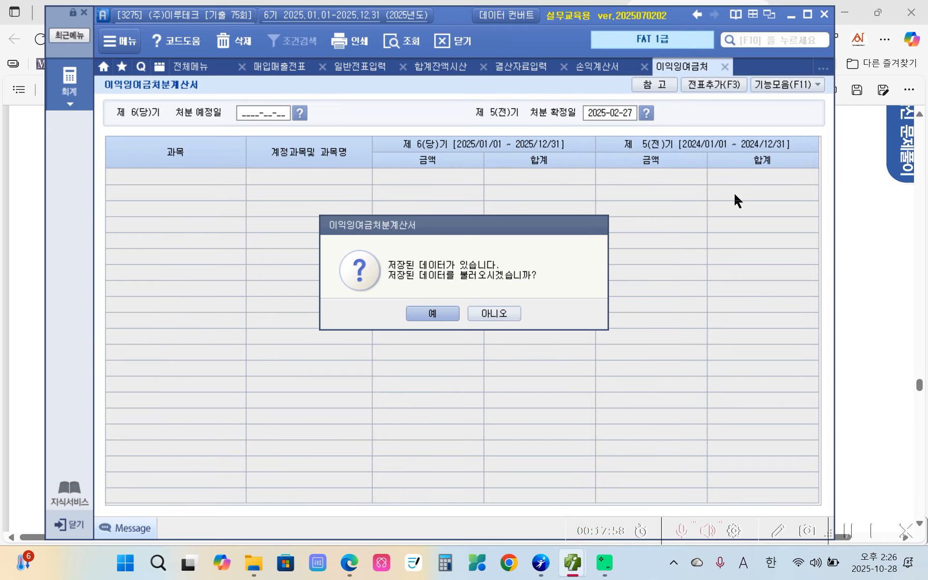
pyautogui.click(499, 316)
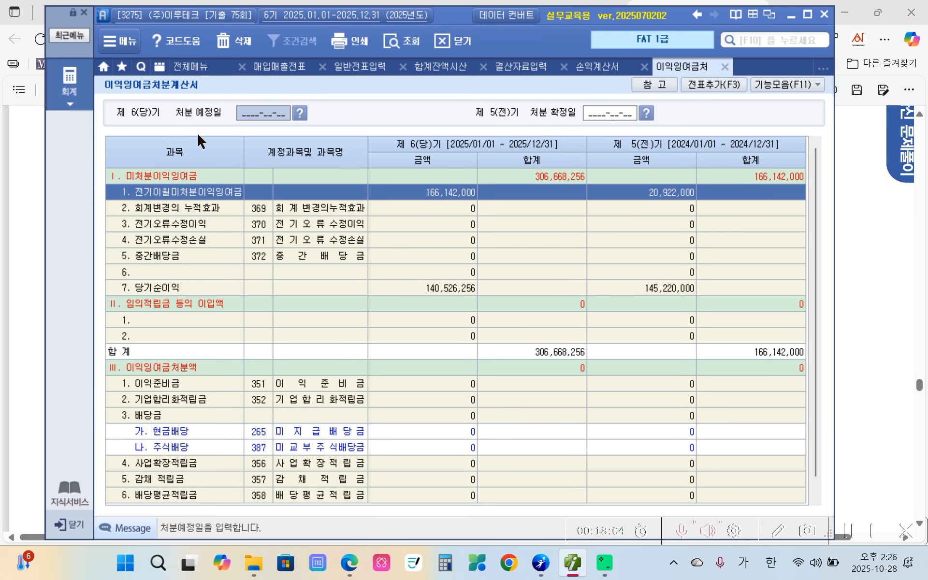
pyautogui.write('2026-__-__')
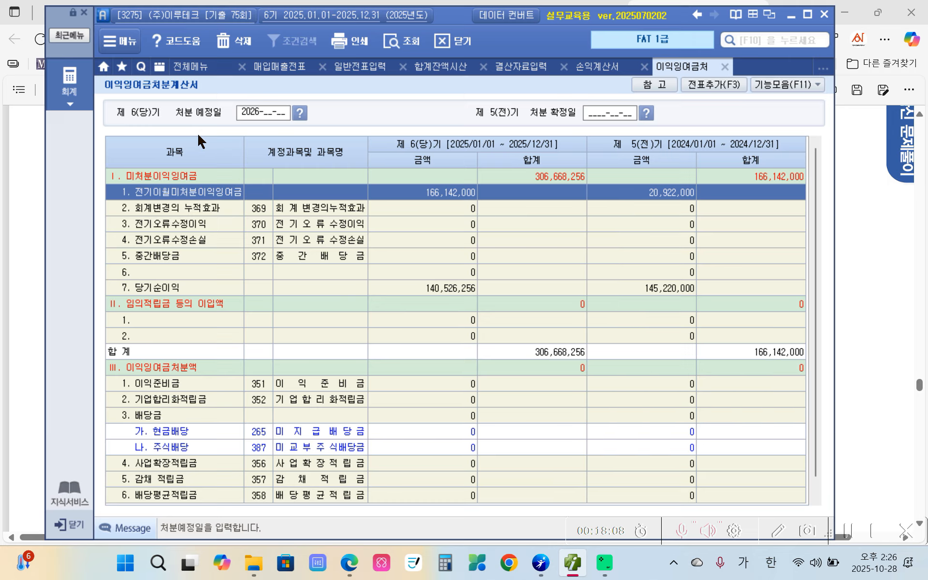
pyautogui.write('0227')
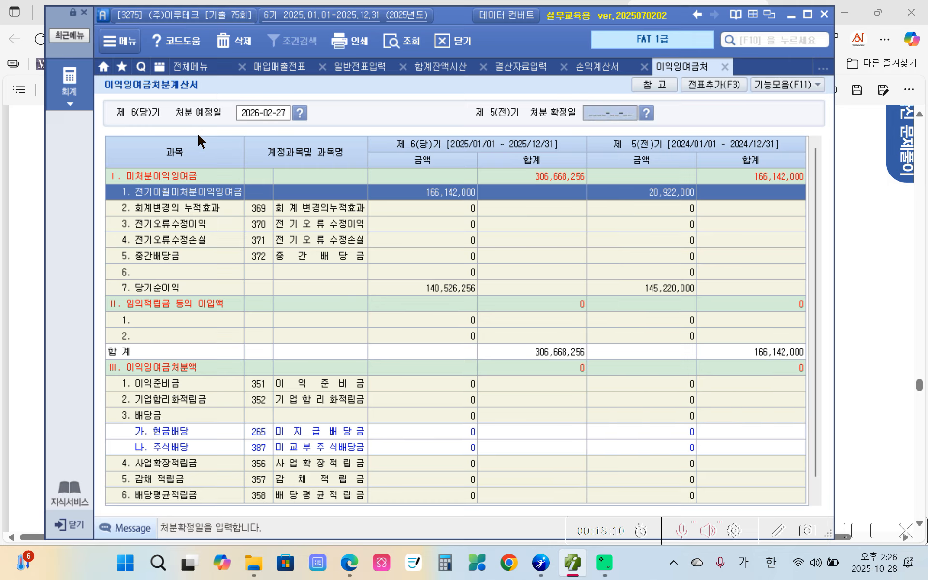
pyautogui.write('20250227')
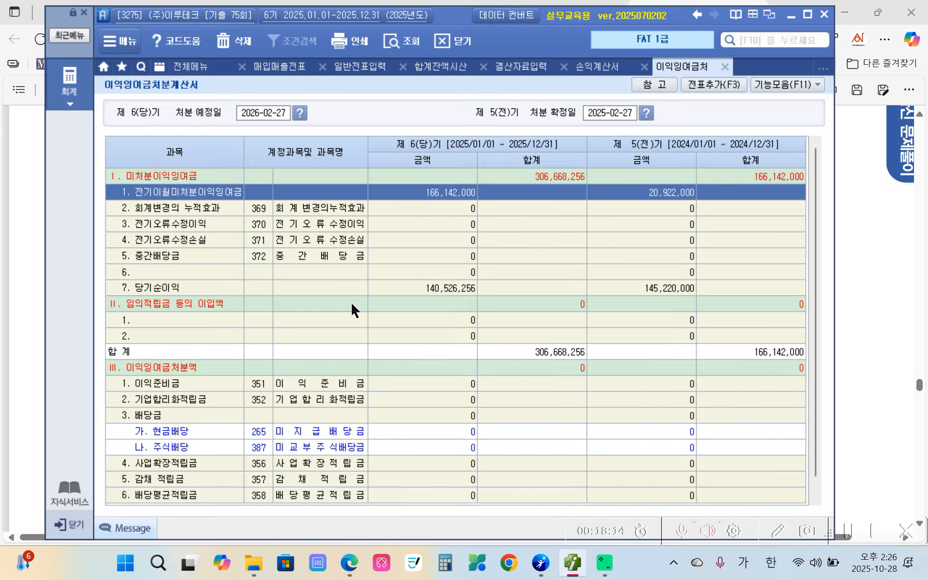
# Step: Check the current-period 당기순이익 in 이익잉여금처분계산서 and add its closing entries to the general vouchers
pyautogui.click(457, 291)
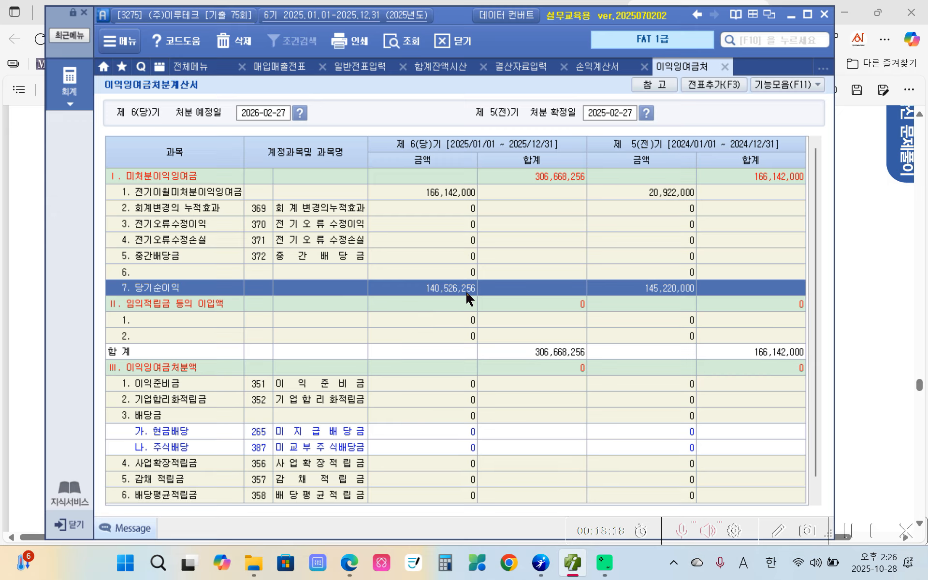
pyautogui.click(723, 88)
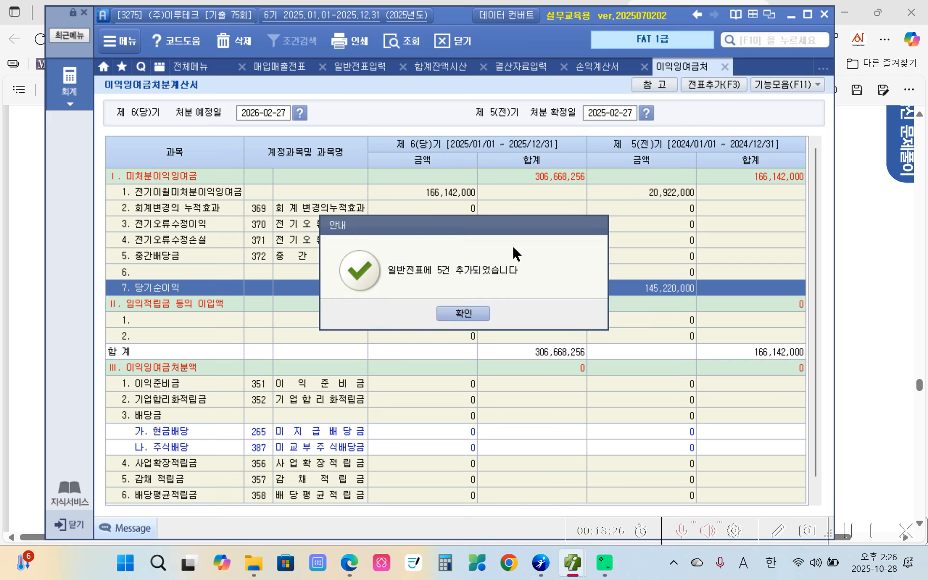
pyautogui.click(463, 314)
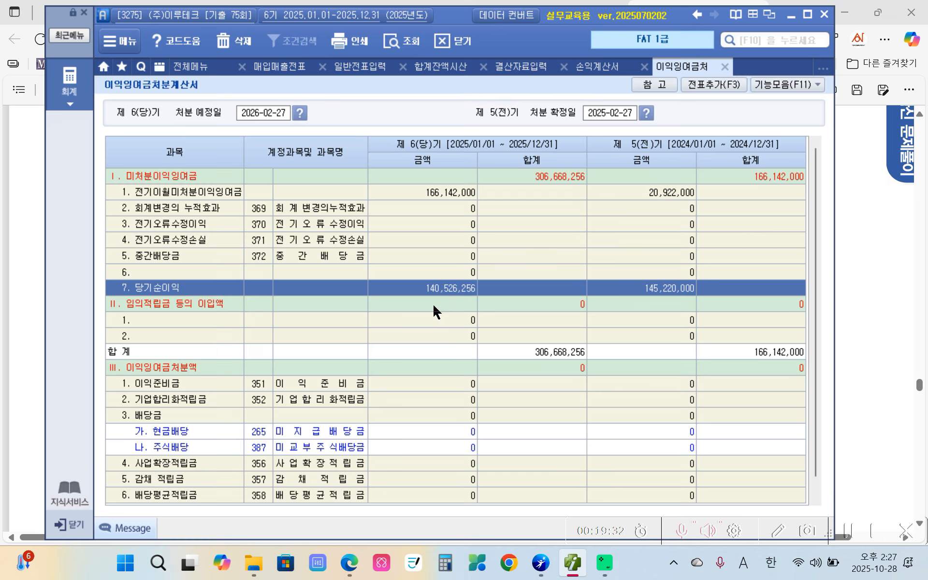
# Step: Switch to the exam PDF in the browser and read the 실무수행평가 answer-entry instructions and 평가문제 11 to 14
pyautogui.moveTo(349, 562)
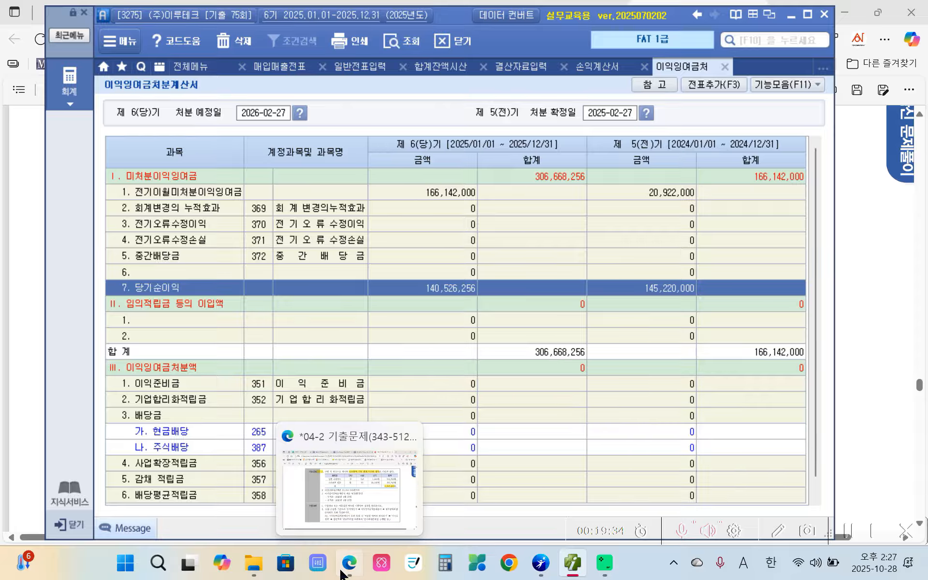
pyautogui.click(354, 478)
pyautogui.scroll(-9, 387, 409)
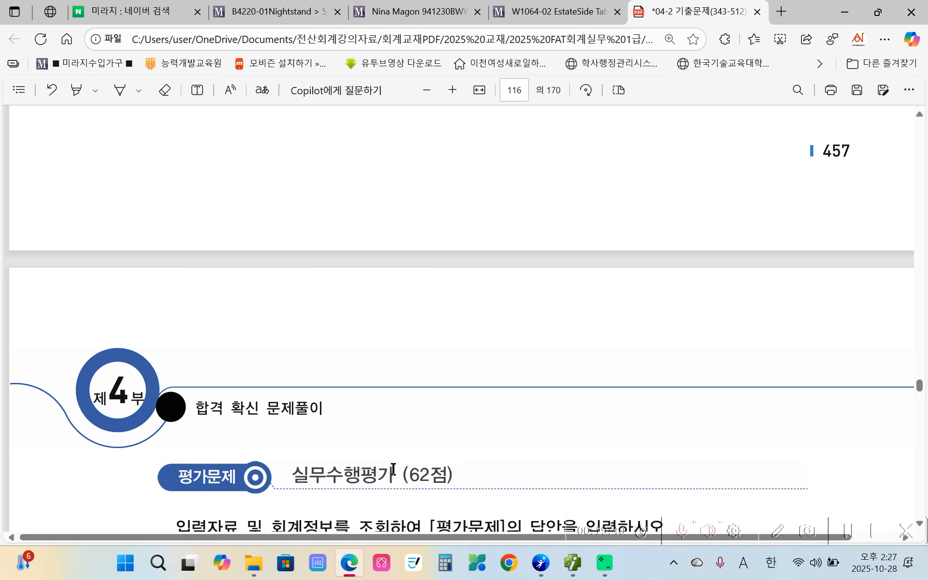
pyautogui.scroll(-10, 394, 469)
pyautogui.scroll(-1, 344, 345)
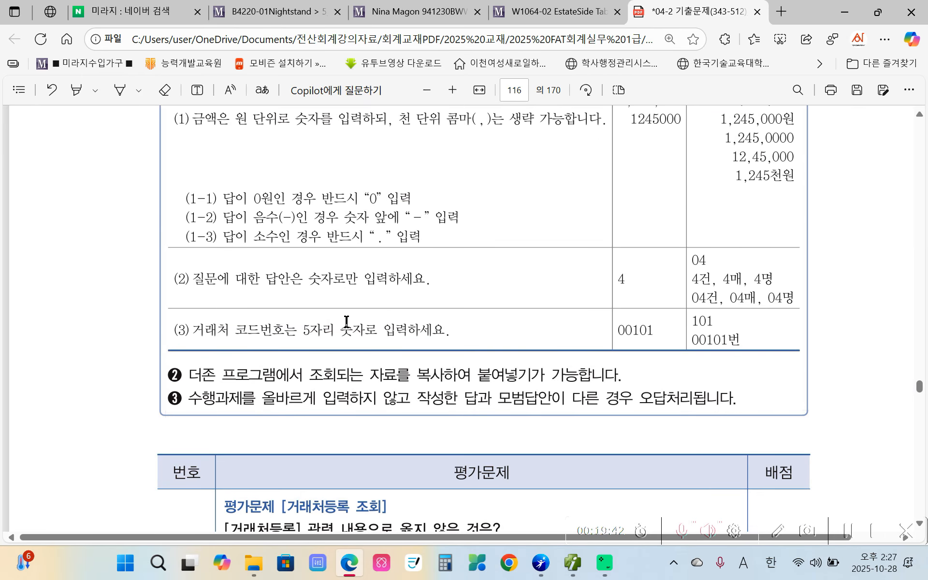
pyautogui.scroll(-6, 347, 321)
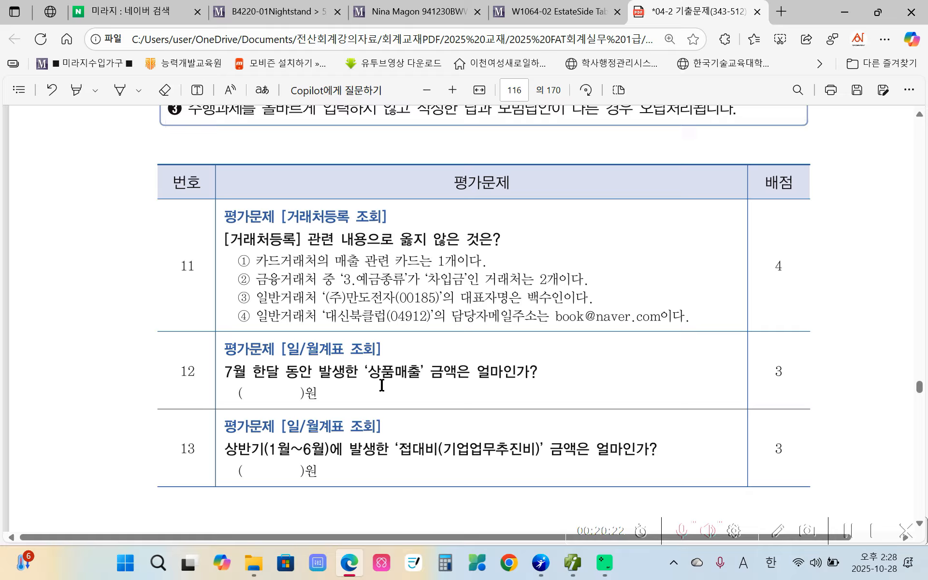
pyautogui.scroll(-2, 381, 384)
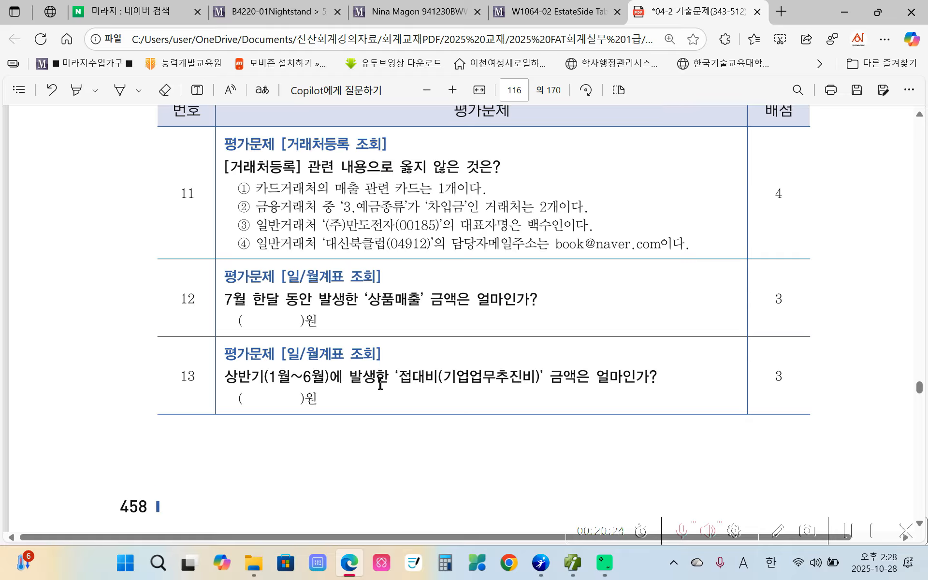
pyautogui.scroll(-2, 380, 386)
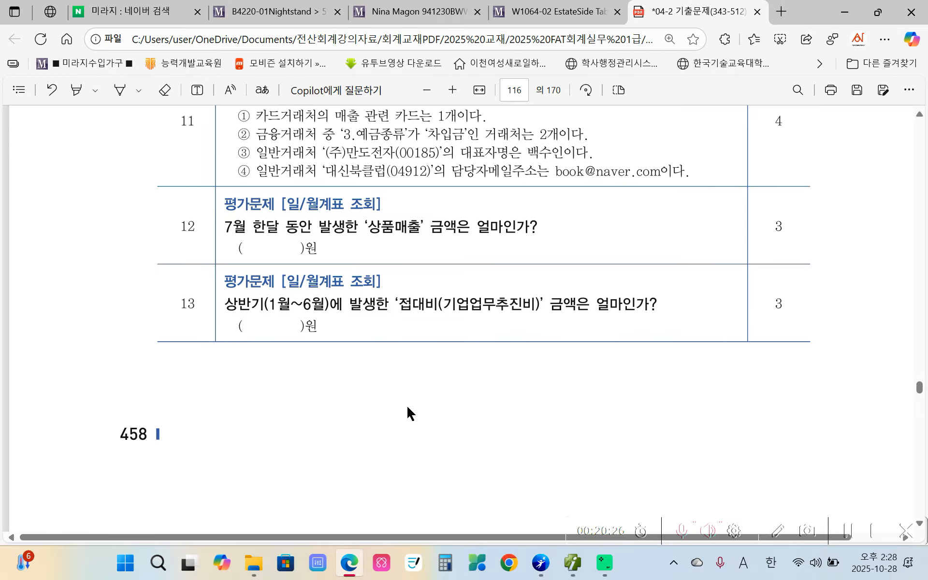
pyautogui.scroll(2, 408, 408)
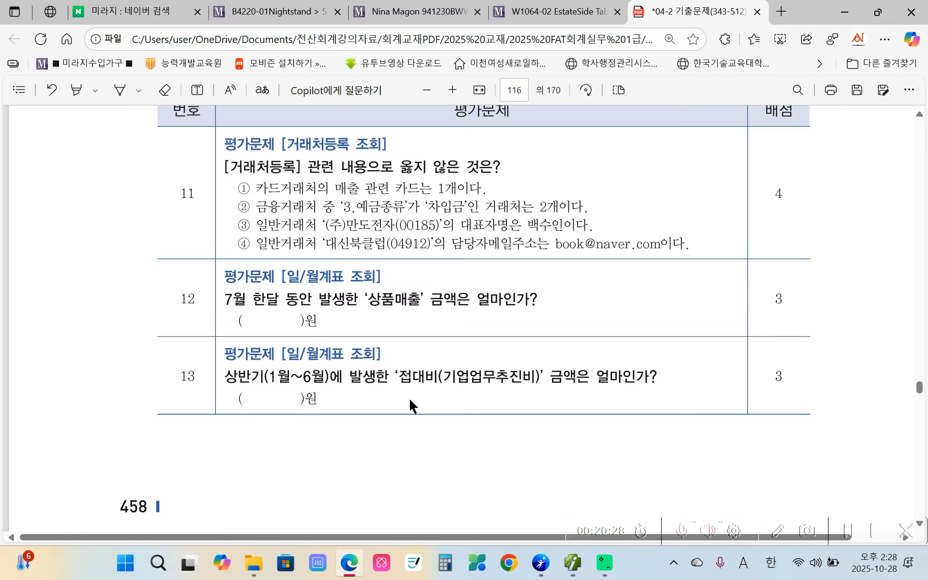
pyautogui.scroll(-7, 409, 400)
pyautogui.scroll(-6, 406, 400)
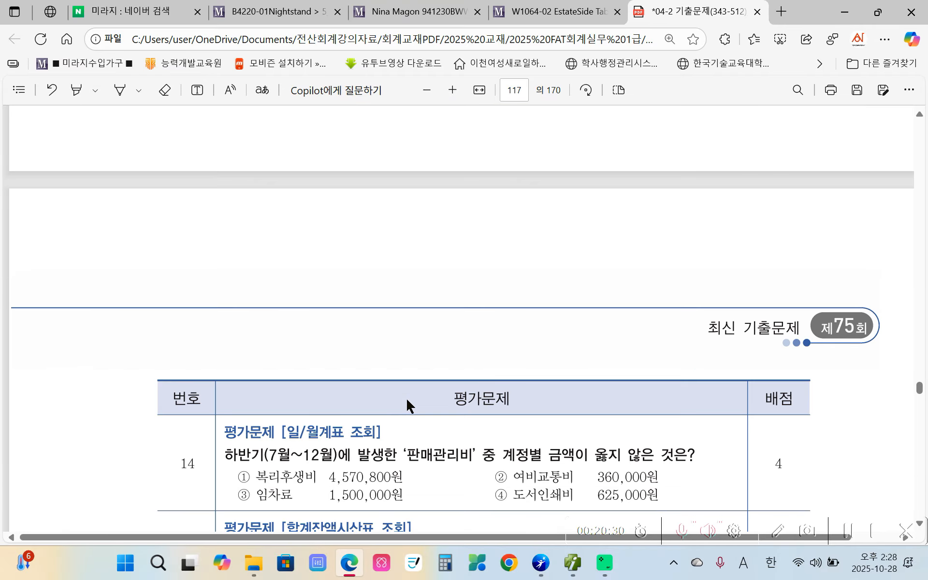
pyautogui.scroll(10, 407, 400)
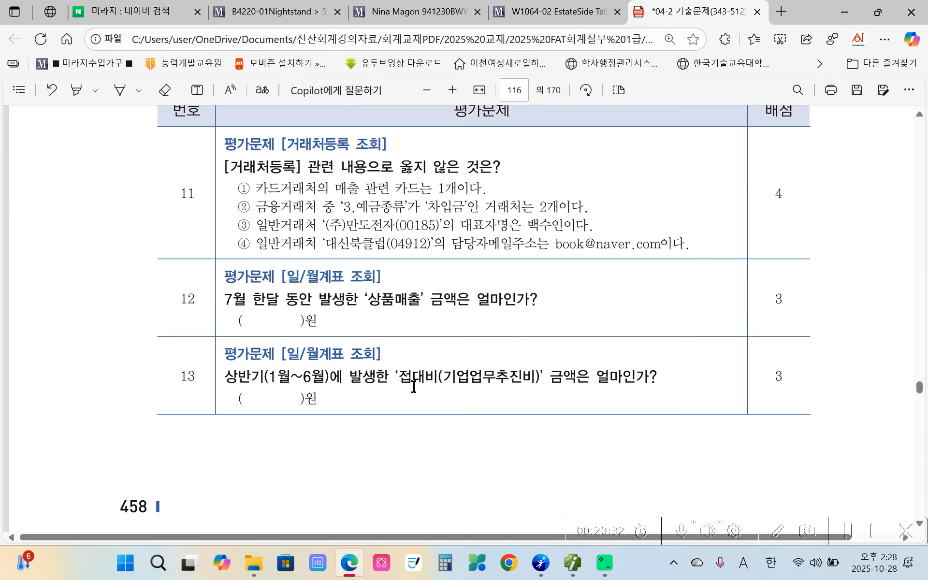